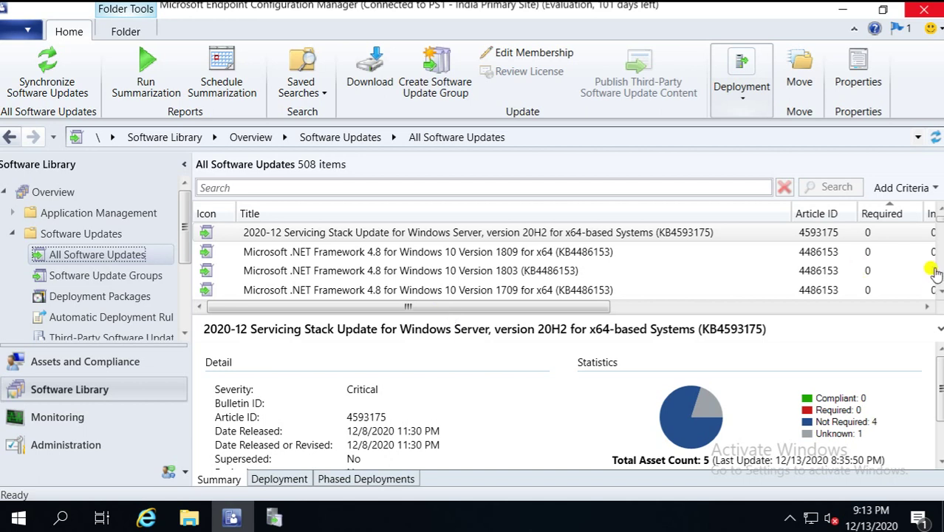
Enlarge the update list and view details of the KB4586793 cumulative update.
click(938, 222)
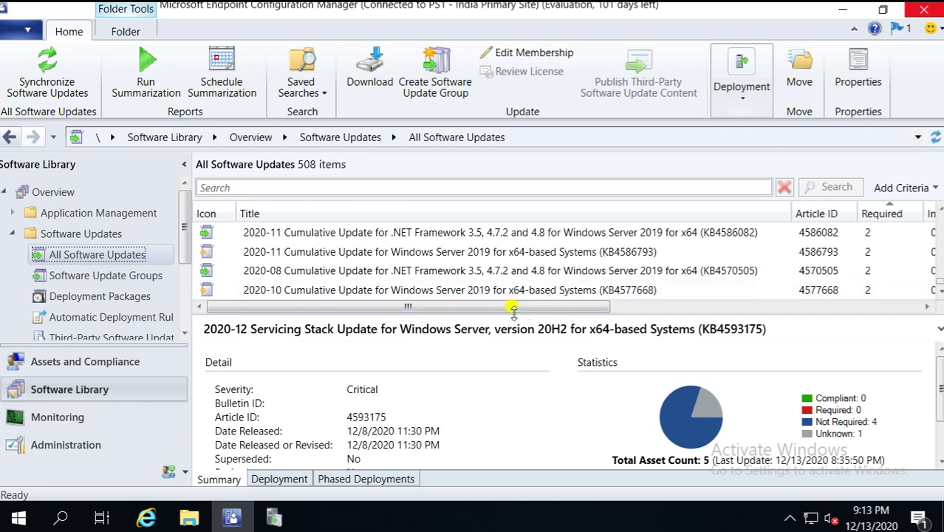
drag(509, 315, 314, 332)
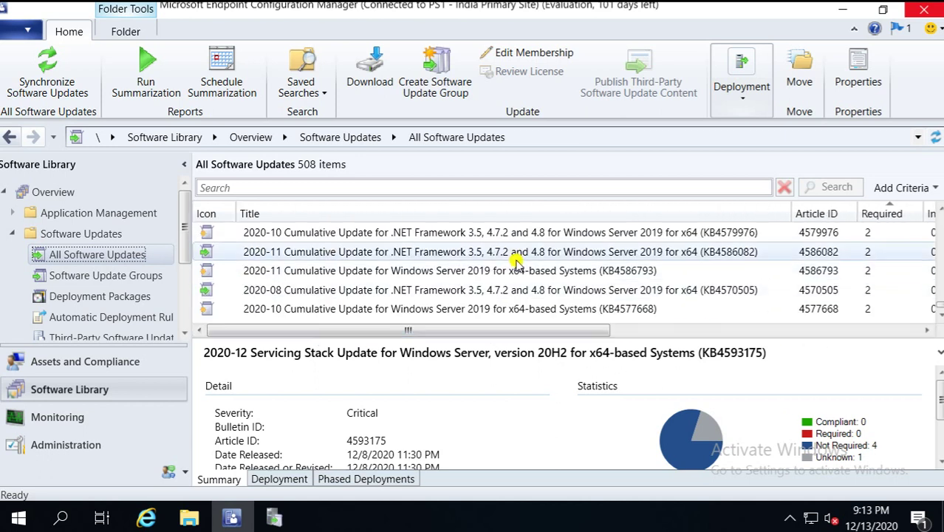
click(499, 271)
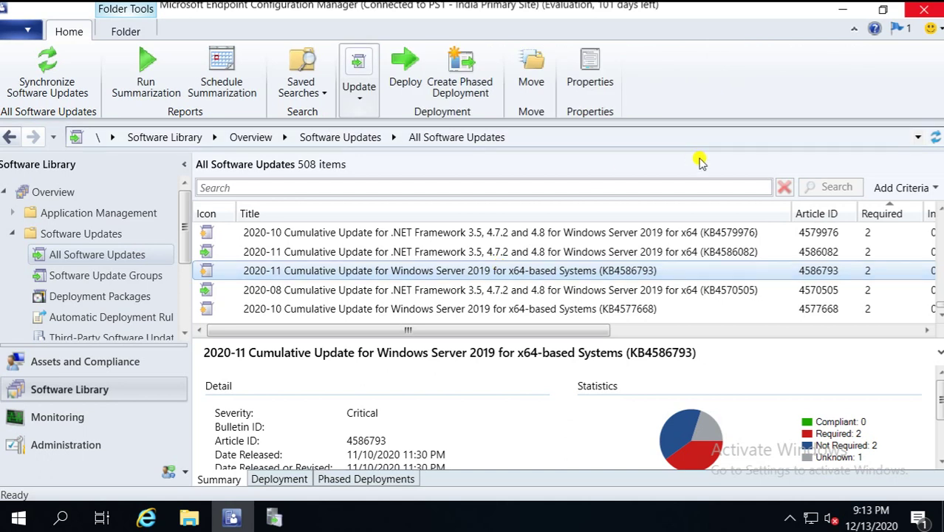
Add a Date Released search criterion using the 'is between' comparison.
click(915, 188)
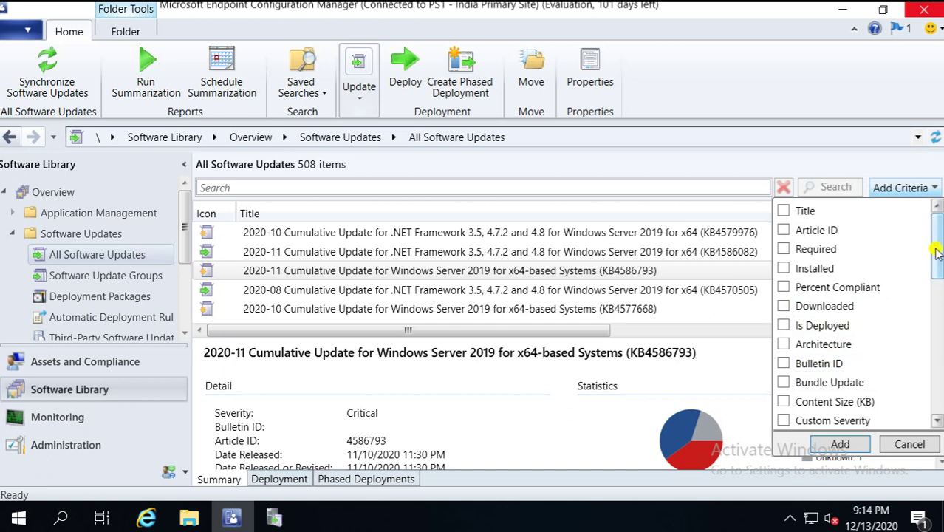
scroll(934, 253, down, 4)
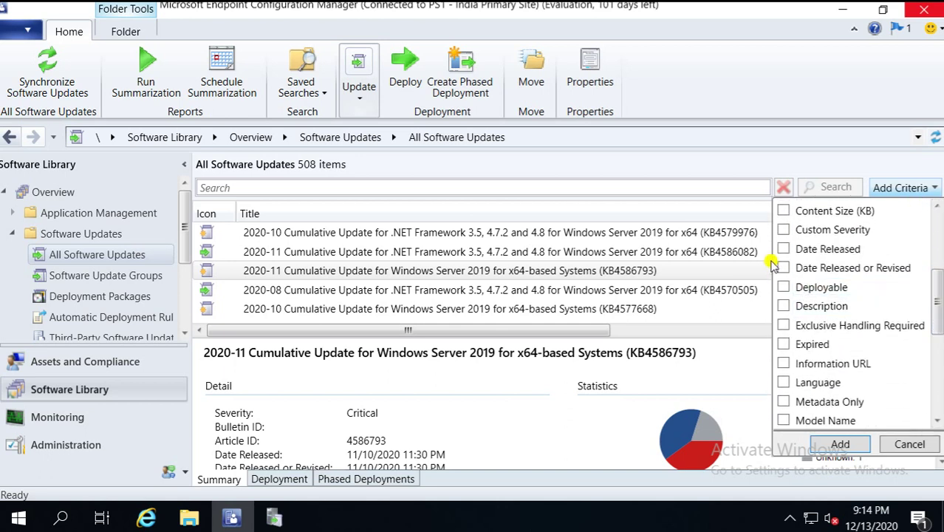
click(784, 249)
click(840, 444)
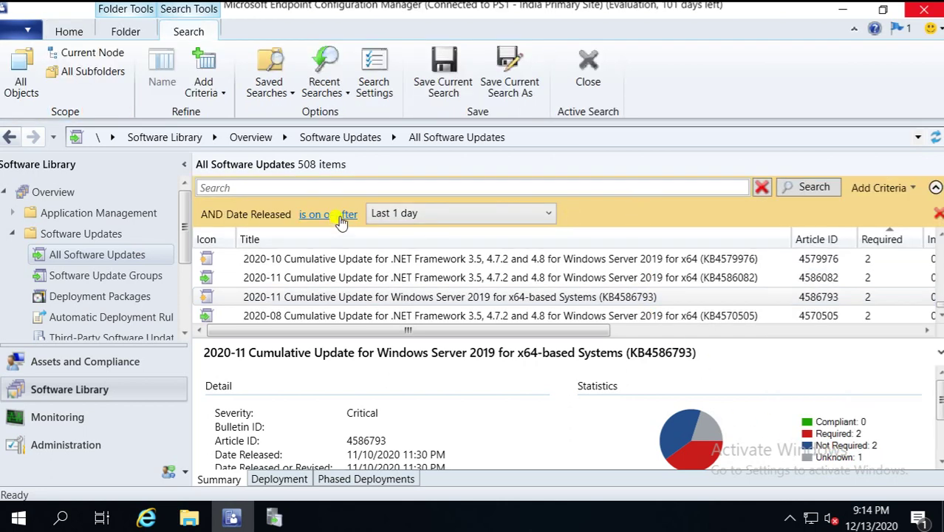
click(338, 215)
click(334, 262)
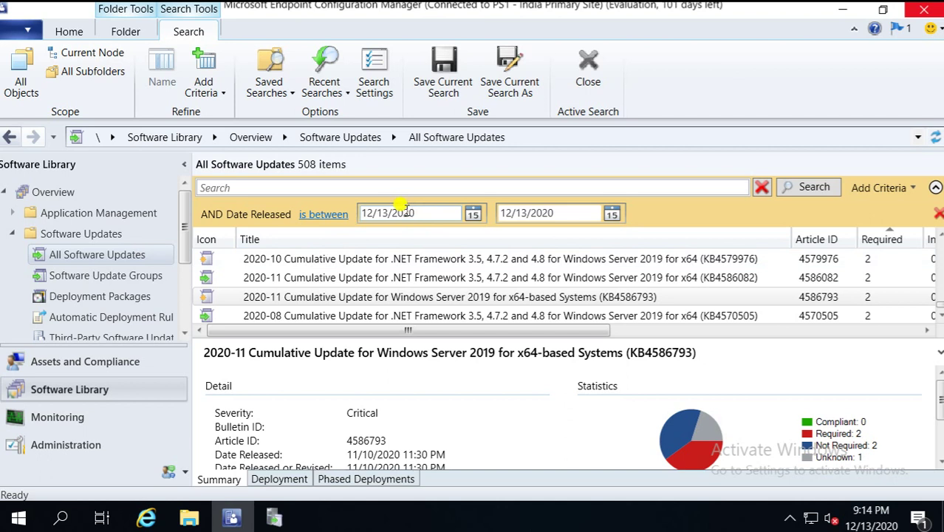
Set the date range from 11/11/2020 to 12/9/2020 and run the search.
click(474, 215)
click(473, 214)
click(473, 214)
click(376, 238)
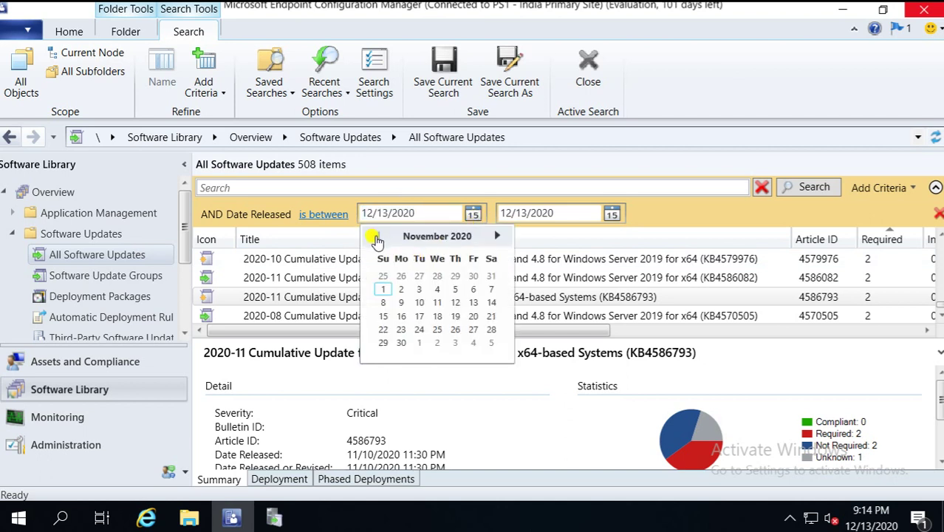
click(438, 302)
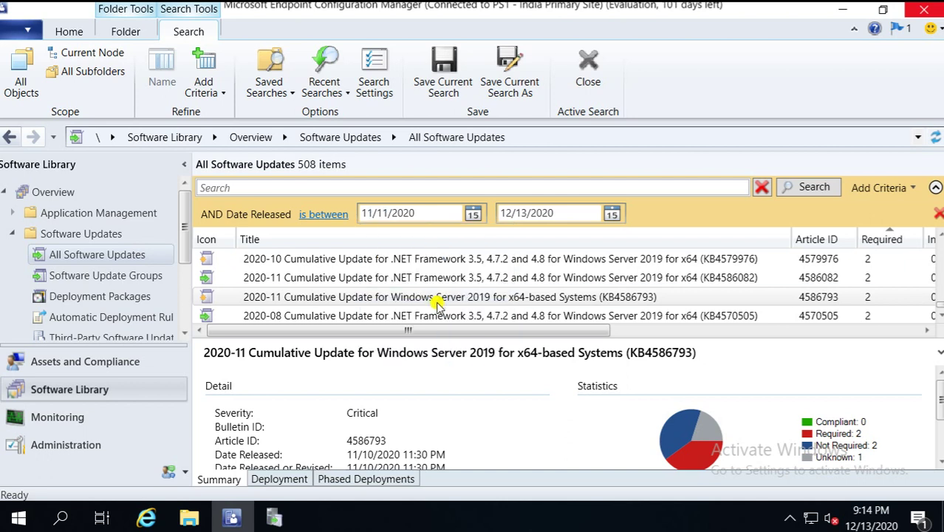
click(612, 213)
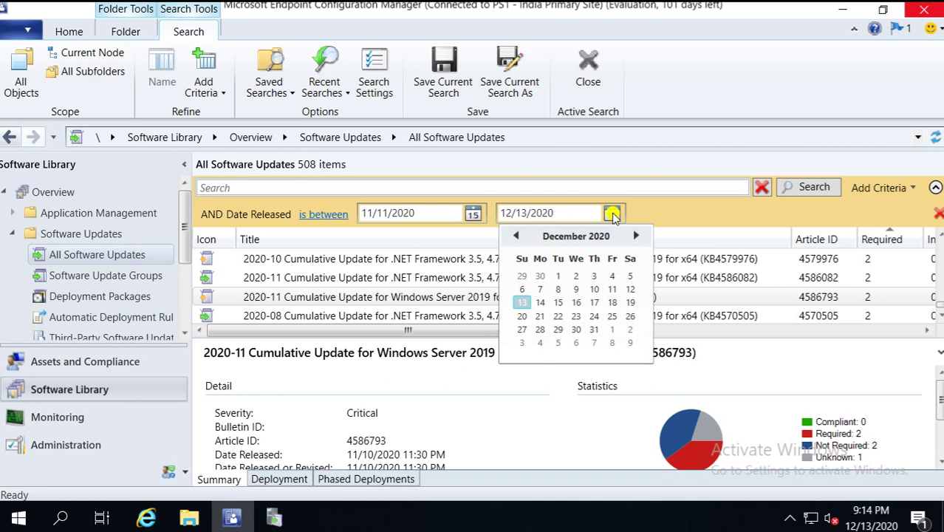
click(577, 289)
click(809, 187)
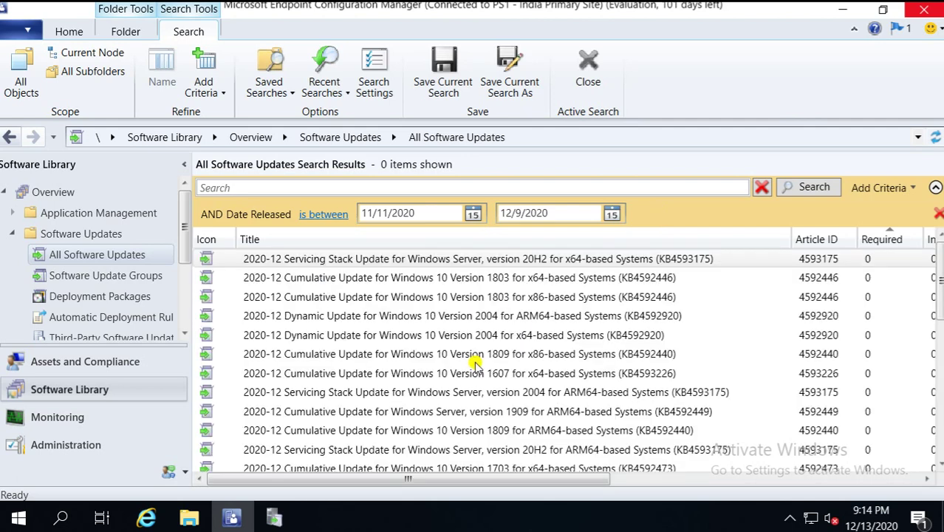
Select all 30 December 2020 results, then clear the Date Released search.
drag(518, 336, 517, 390)
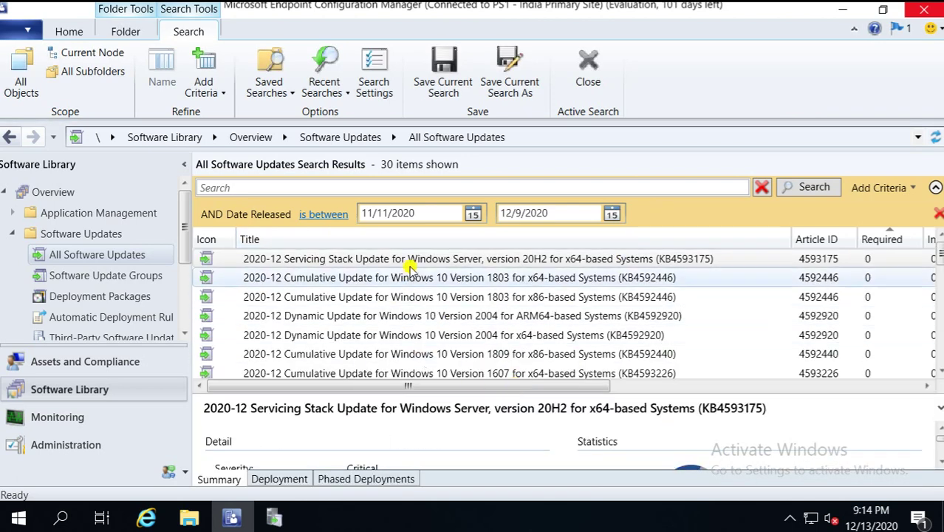
click(414, 335)
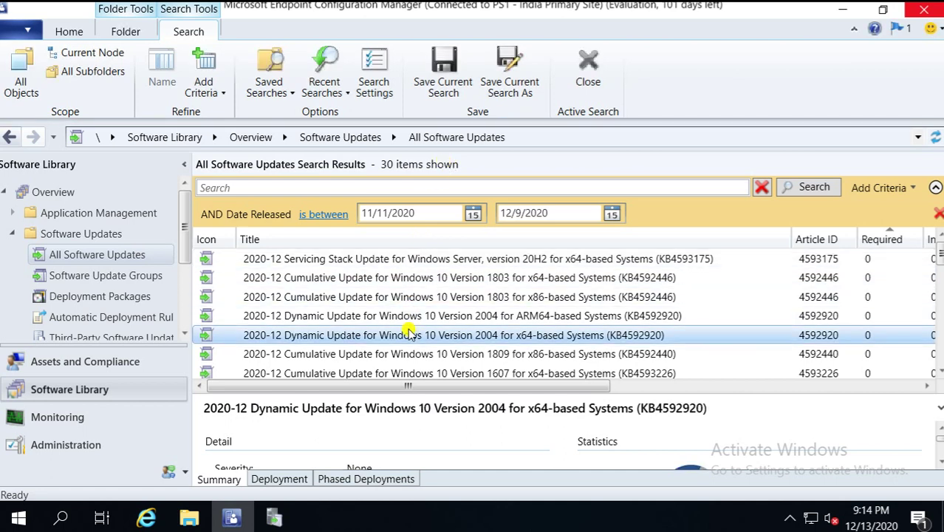
key(ctrl+a)
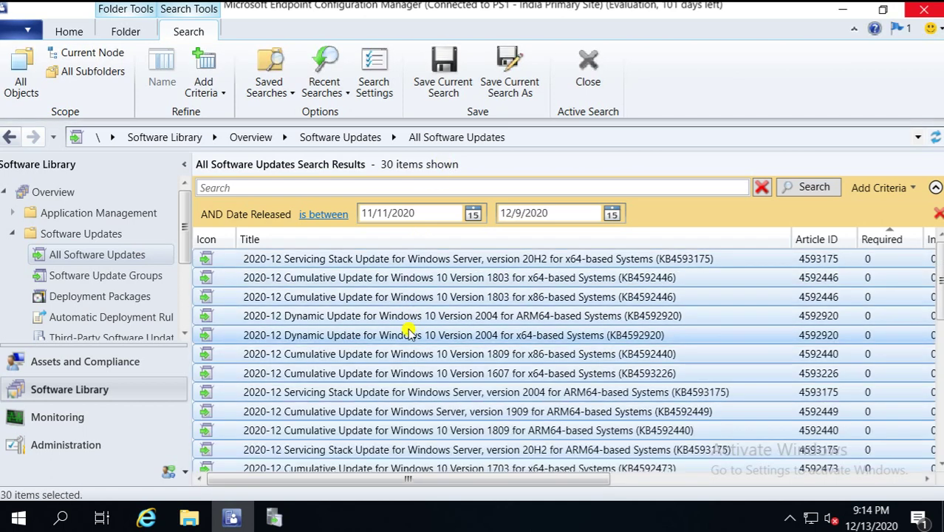
right_click(410, 333)
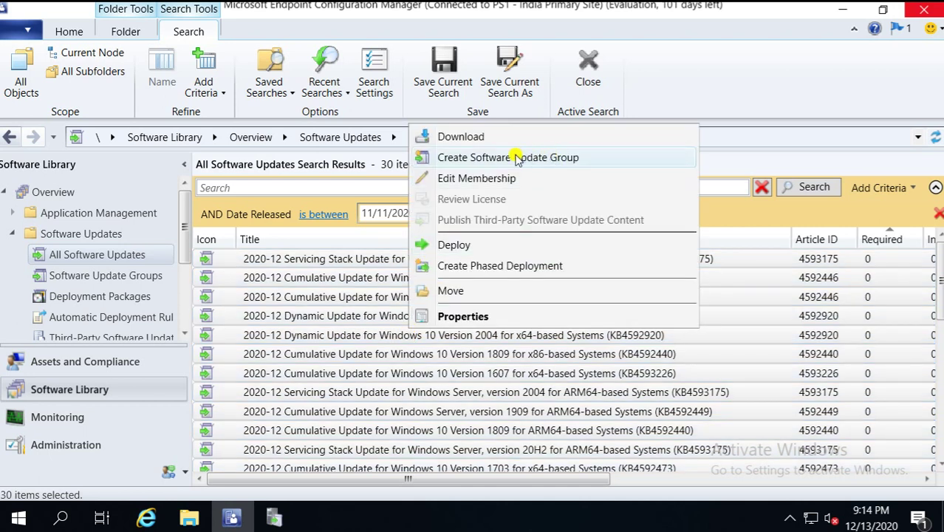
click(379, 317)
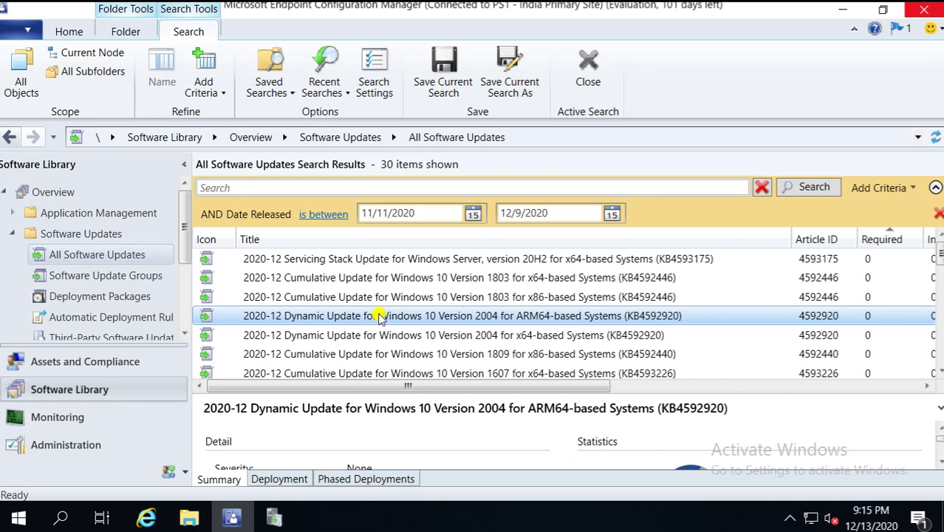
click(760, 186)
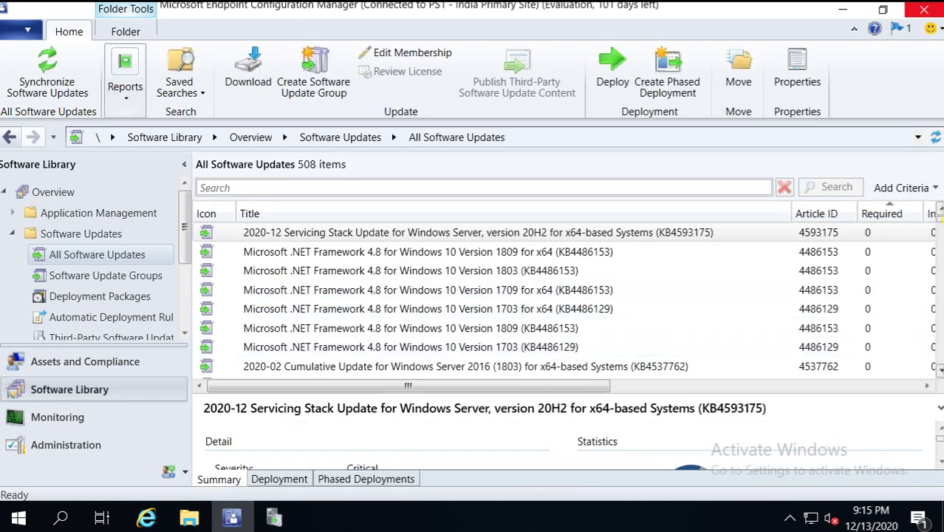
Select the Adobe Flash Player KB4462930 and .NET Framework 4.7 KB3186568 updates together.
drag(938, 271, 938, 343)
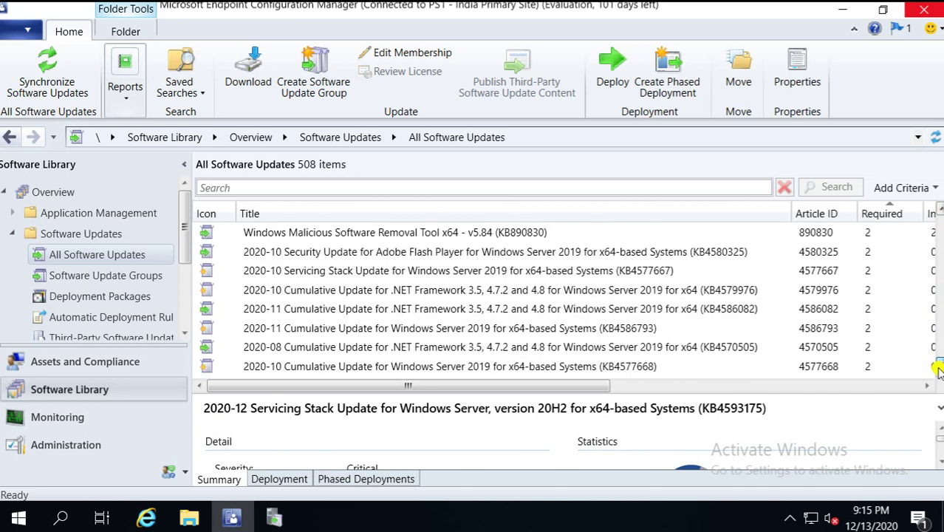
click(408, 256)
key(Up)
key(Up)
key(Up)
key(Up)
key(Up)
key(Up)
key(Up)
key(Up)
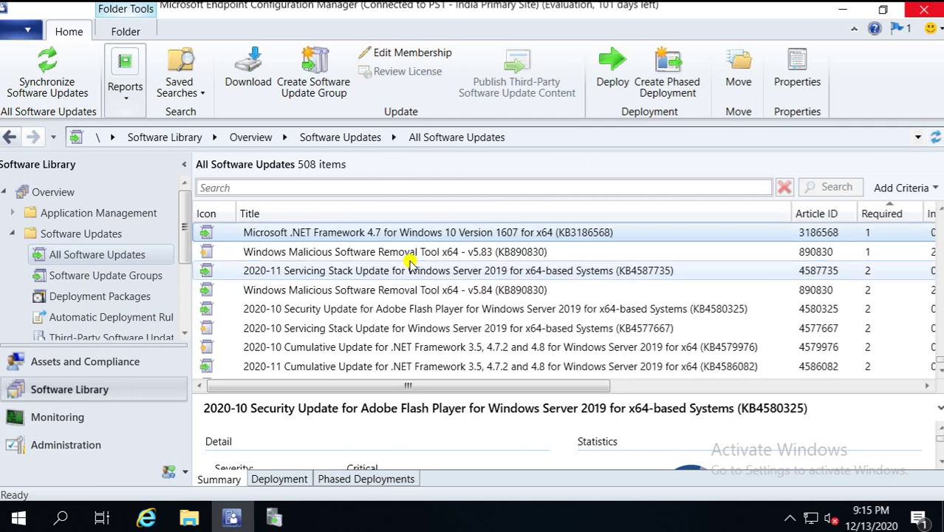
key(Down)
key(Down)
key(Down)
key(Down)
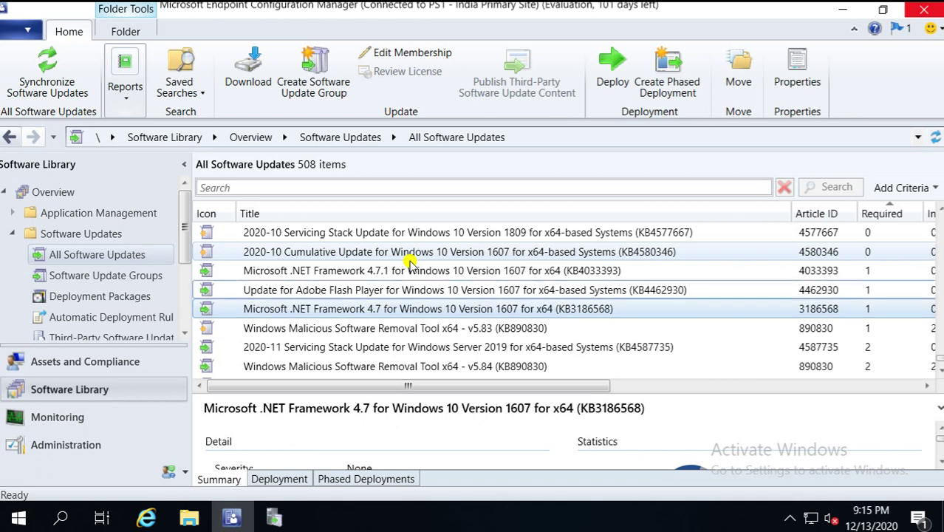
ctrl+click(446, 295)
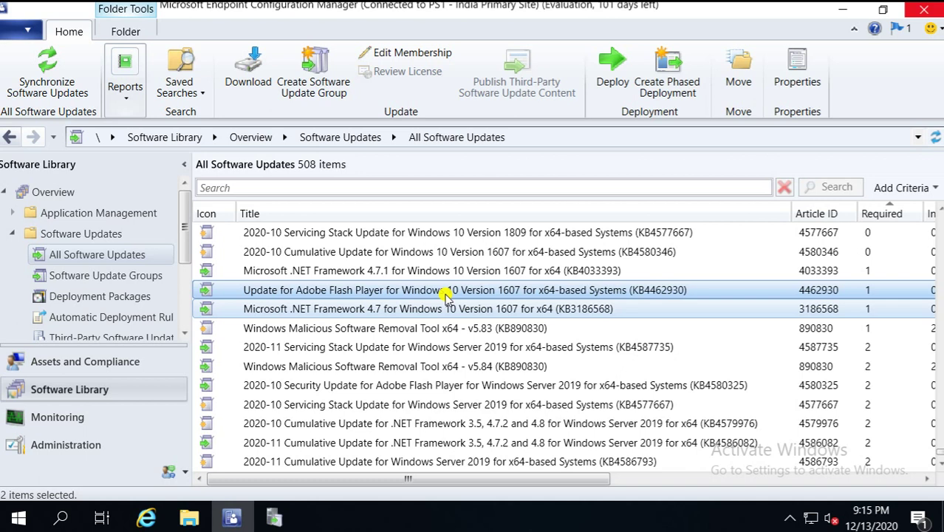
right_click(447, 296)
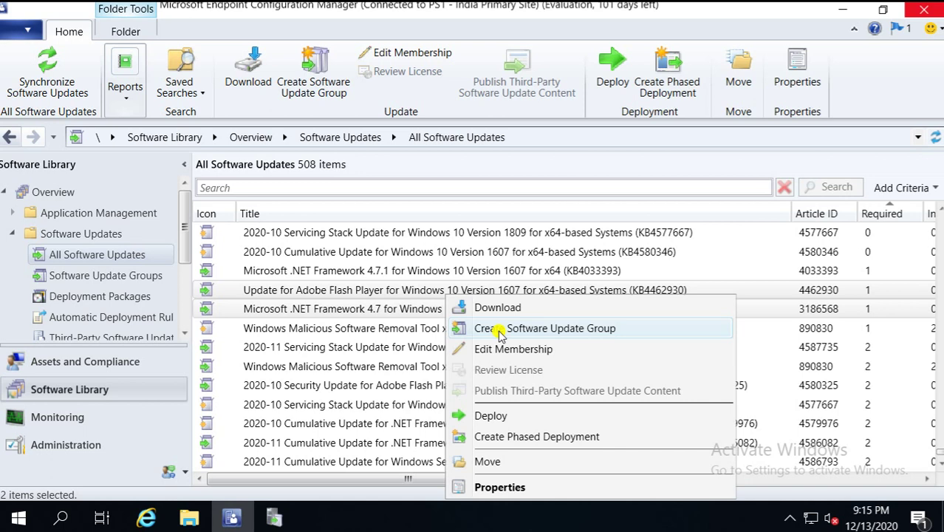
click(369, 290)
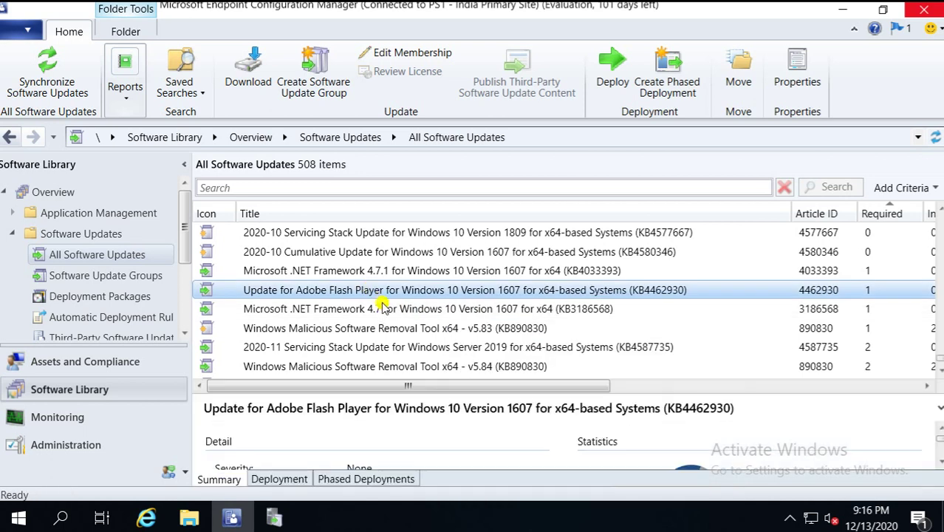
ctrl+click(388, 309)
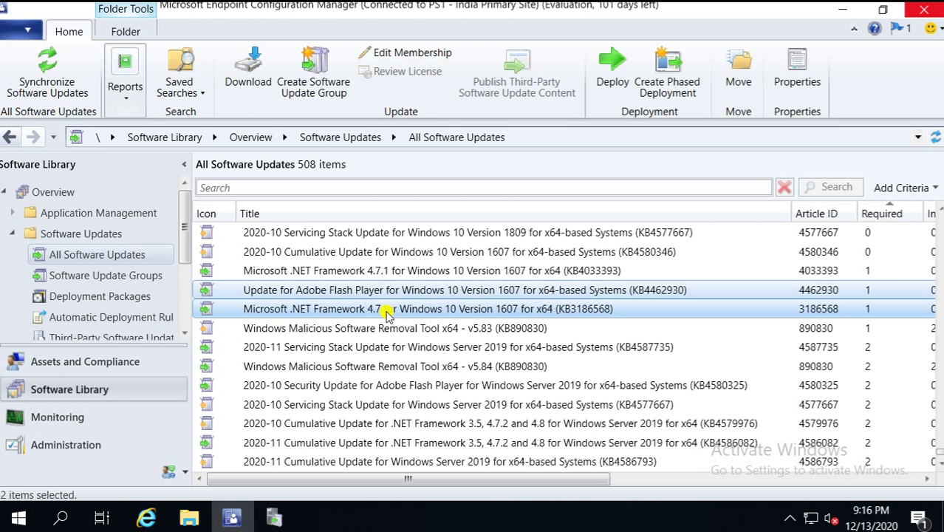
right_click(387, 313)
Create software update group Dec_Month_Patching_Windows from the Adobe Flash and .NET 4.7 updates.
click(474, 141)
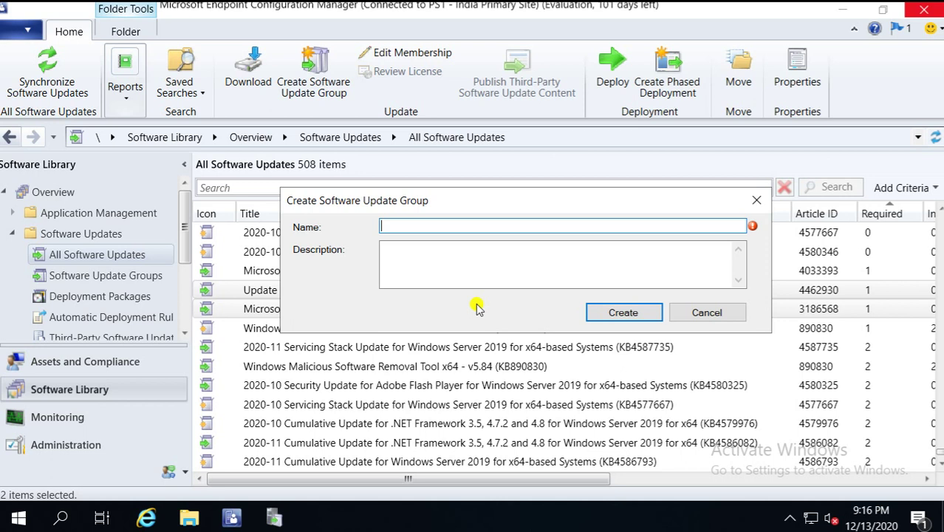
text(Dec_Month_Patching_Windows)
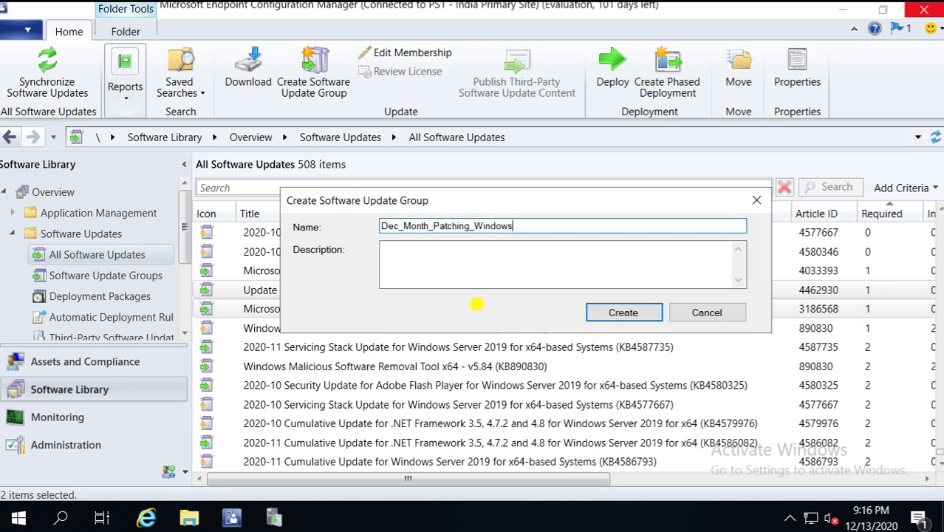
click(622, 313)
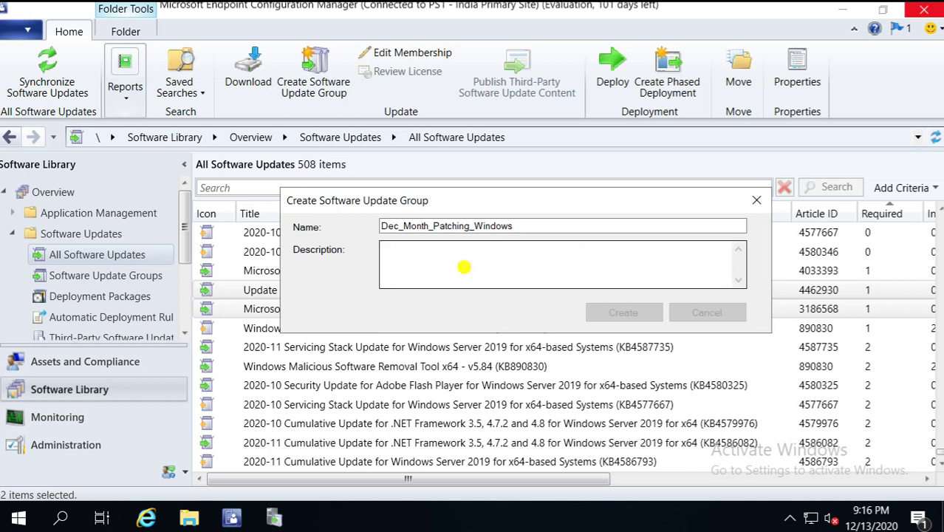
Review the Dec_Month_Patch_SUG_server and Dec_Month_Patching_Windows group details, dismissing an object-not-retrieved error.
click(104, 275)
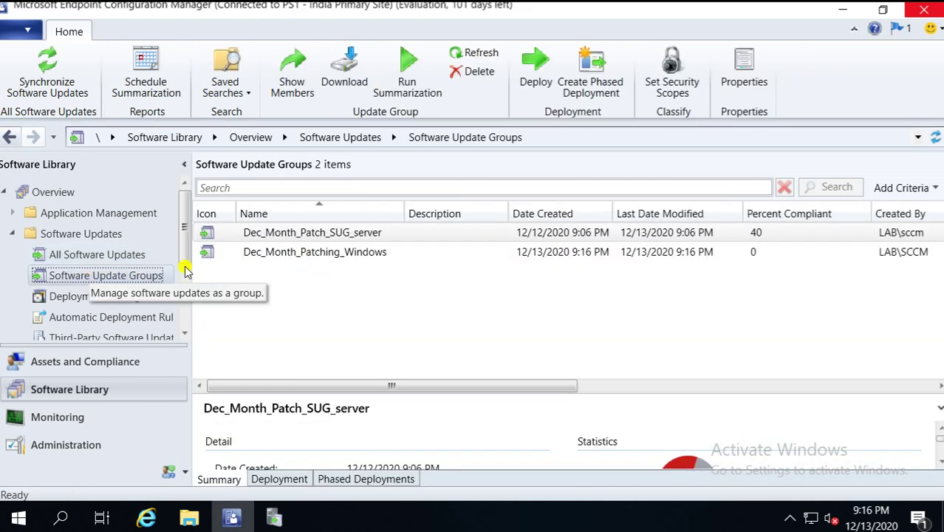
click(282, 233)
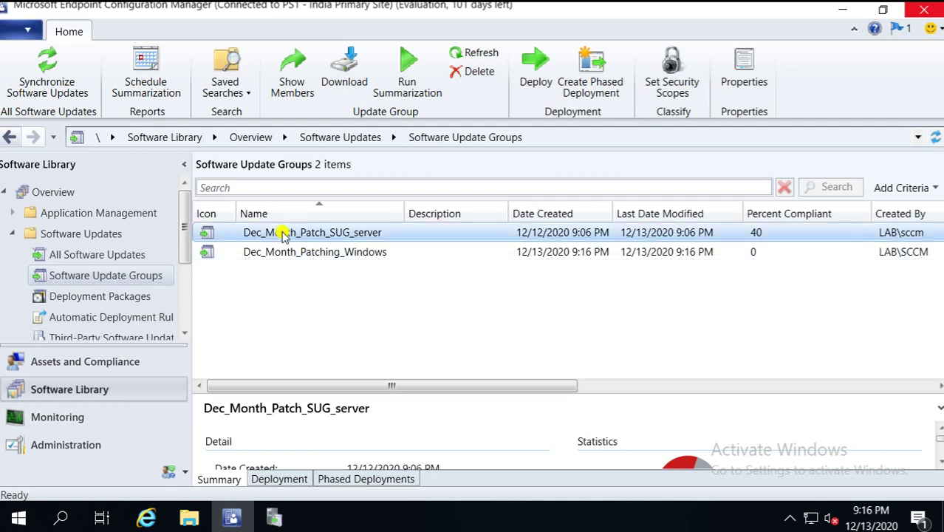
click(301, 255)
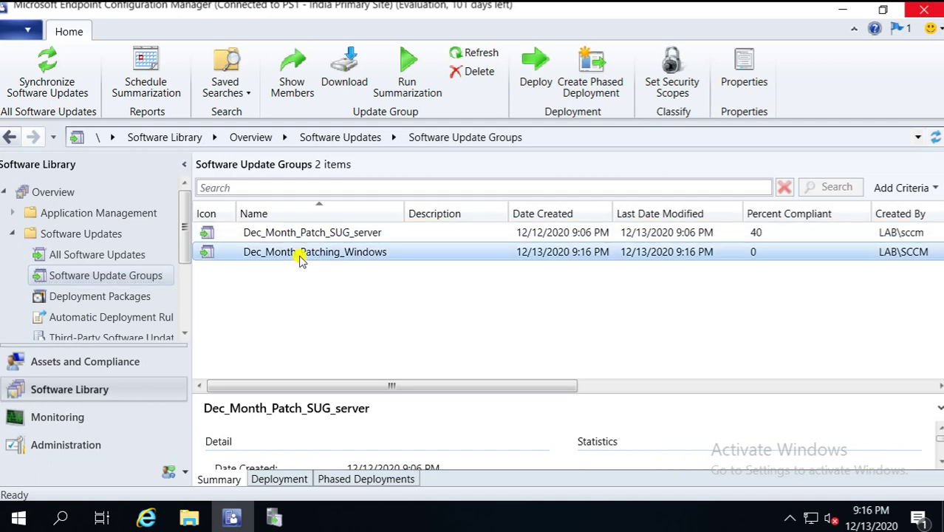
double_click(294, 253)
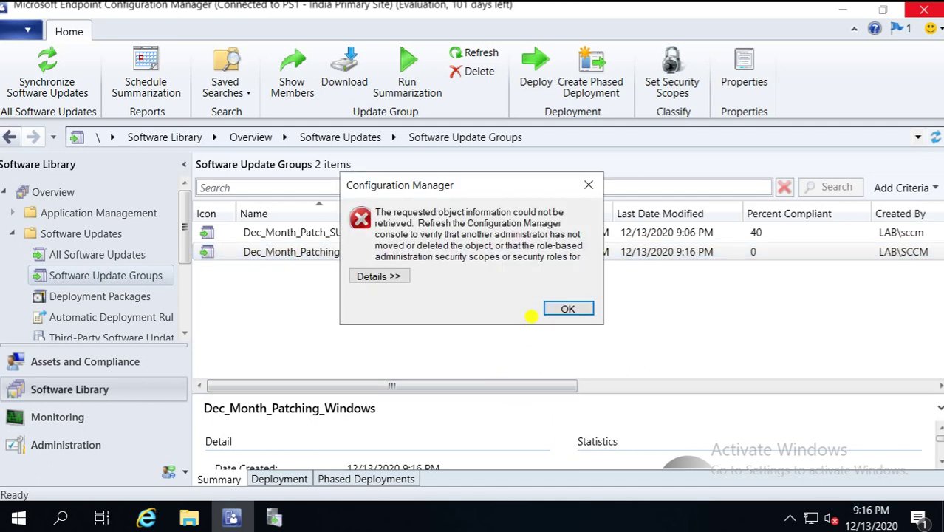
click(573, 309)
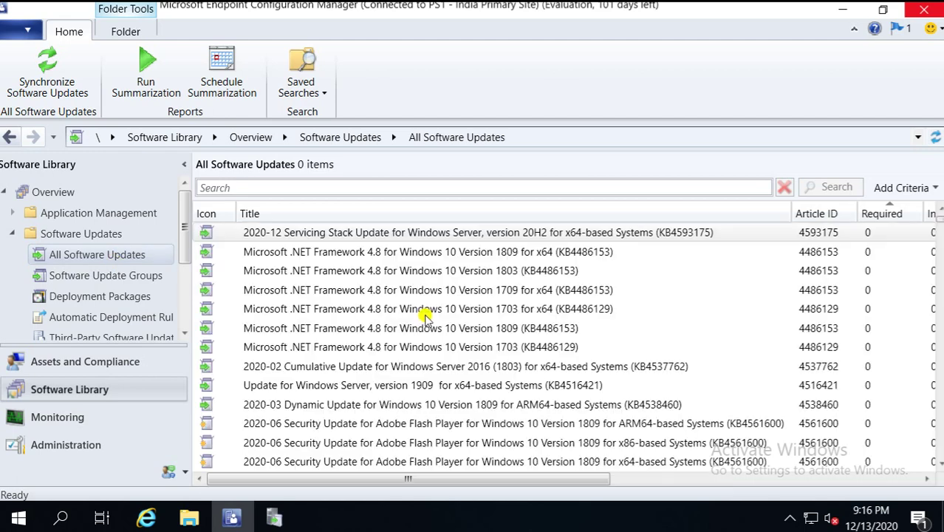
click(108, 279)
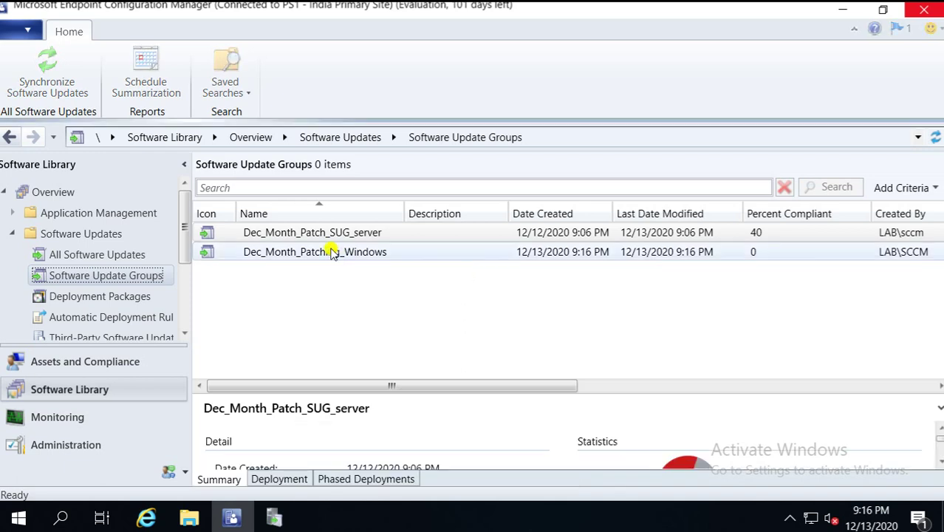
click(327, 251)
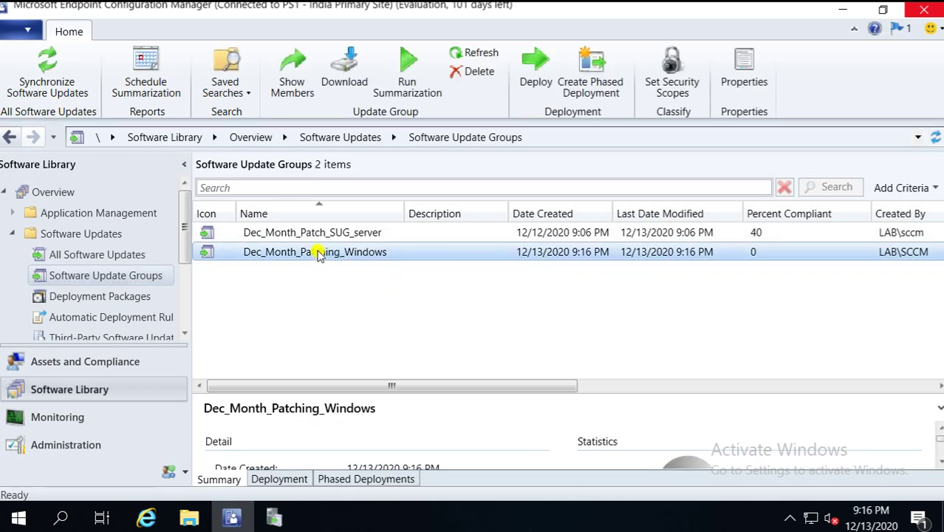
drag(472, 390, 463, 332)
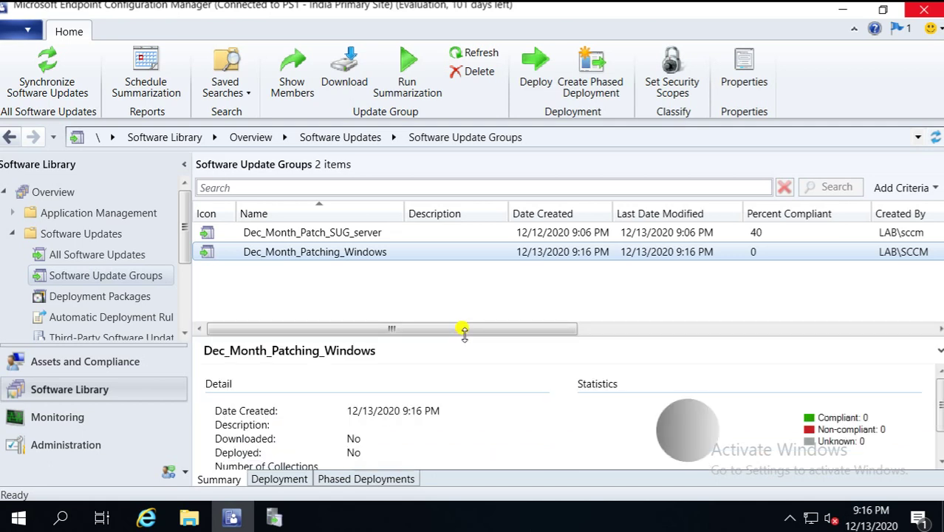
click(327, 233)
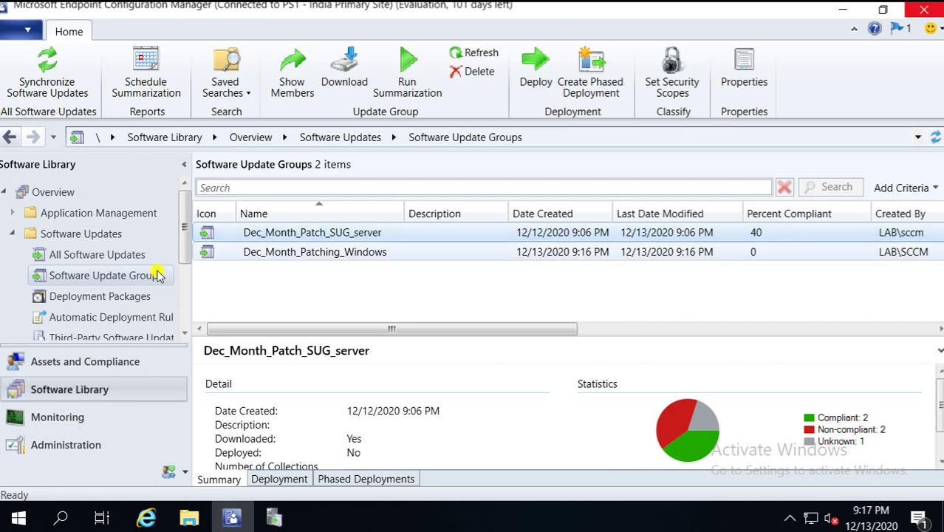
Return to the update groups list and show the members of Dec_Month_Patching_Windows.
click(104, 255)
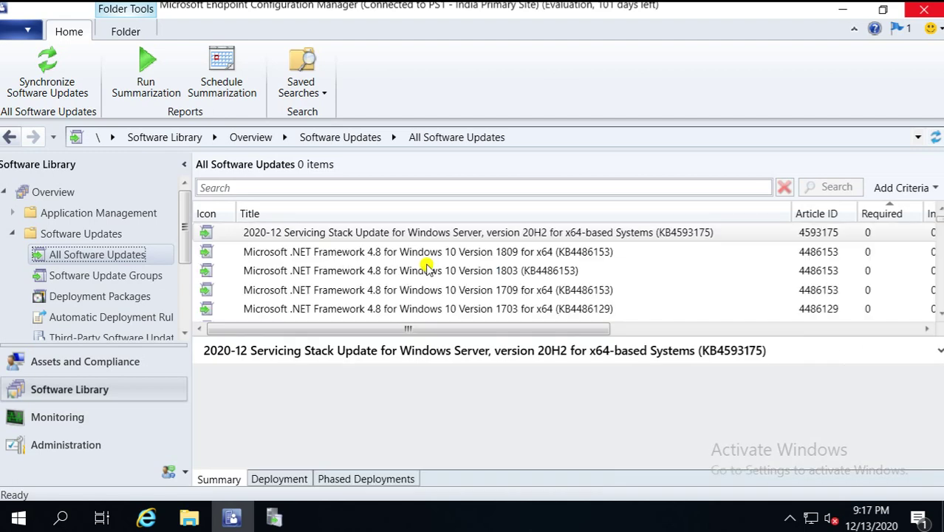
click(209, 274)
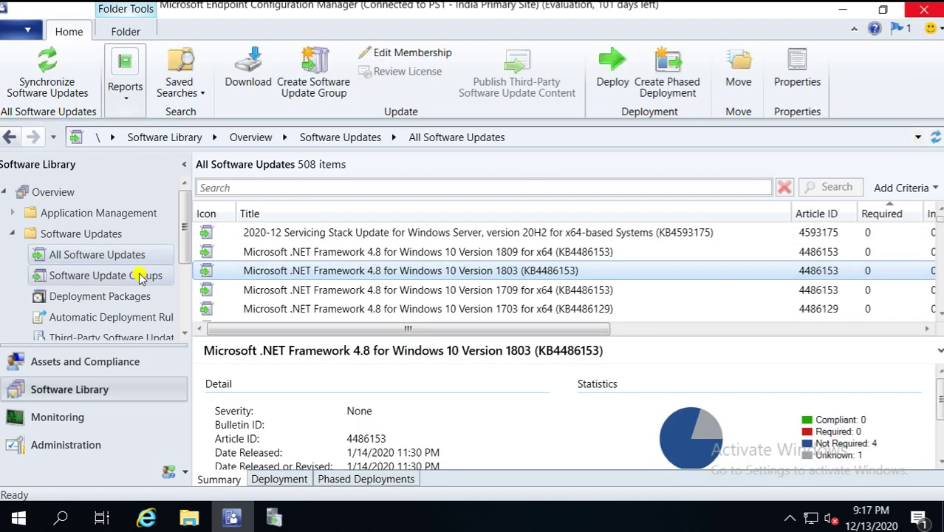
click(141, 275)
click(334, 238)
click(341, 253)
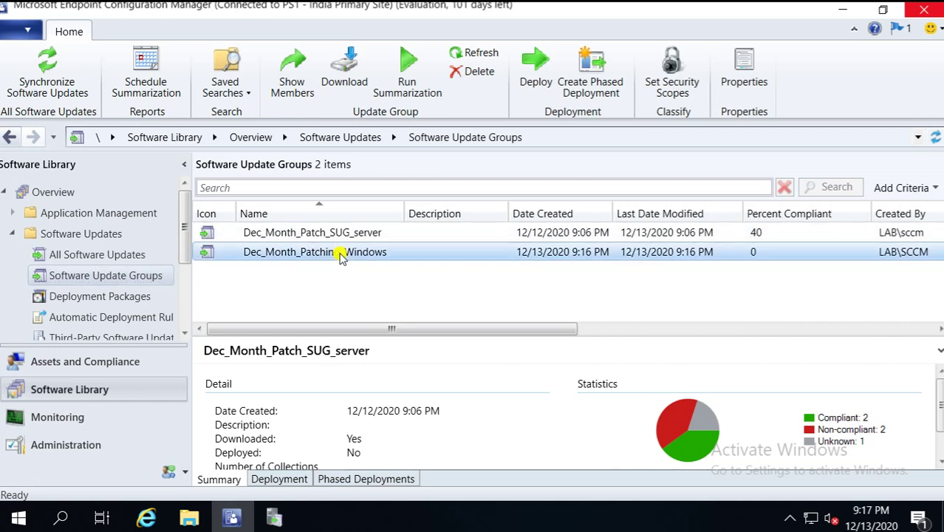
right_click(342, 253)
click(390, 266)
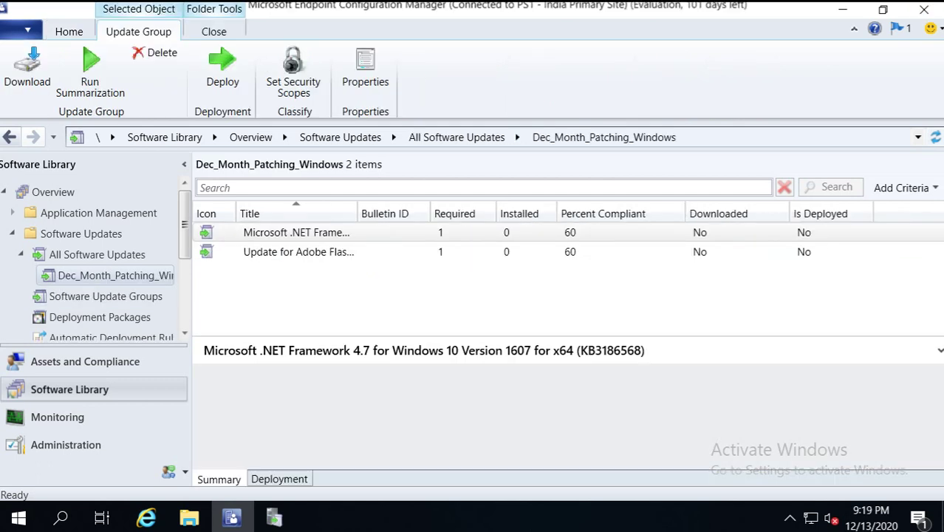
Widen the Title column and review the .NET Framework 4.7 and Adobe Flash Player entries.
click(354, 225)
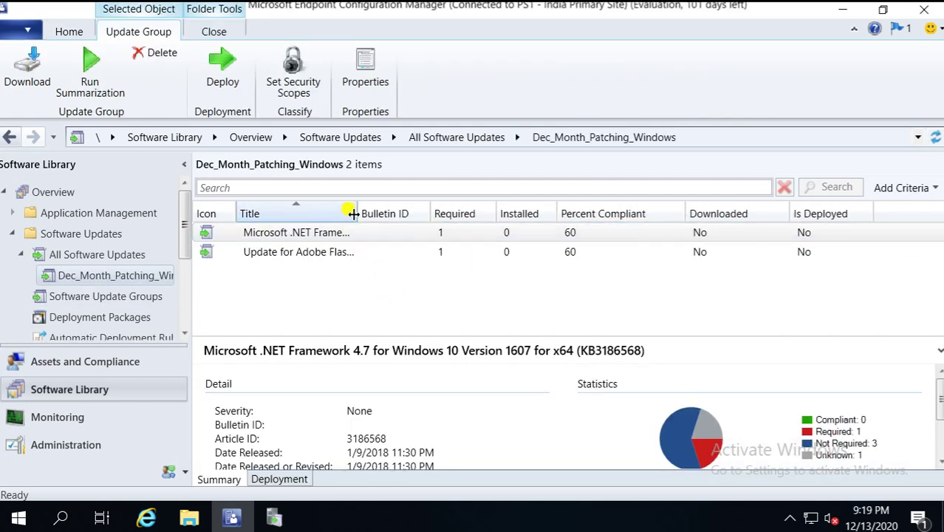
drag(355, 208, 480, 190)
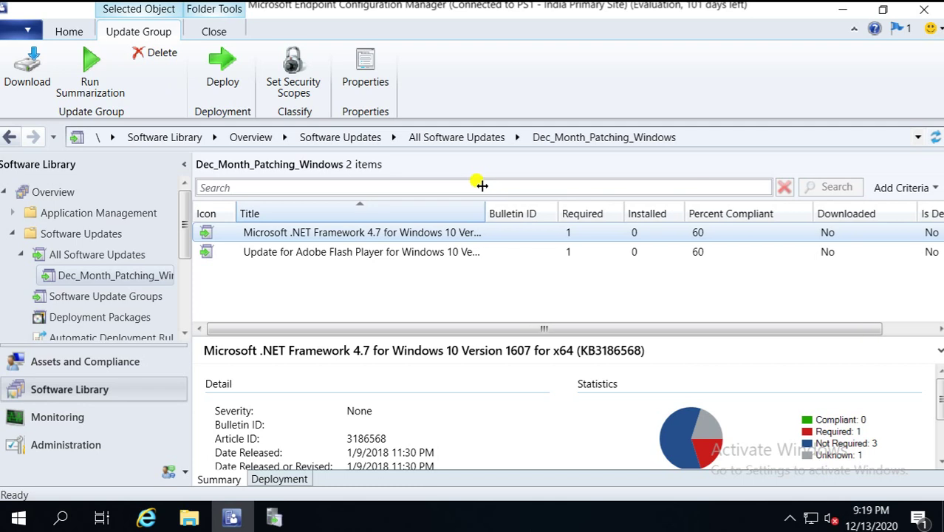
click(820, 250)
click(753, 233)
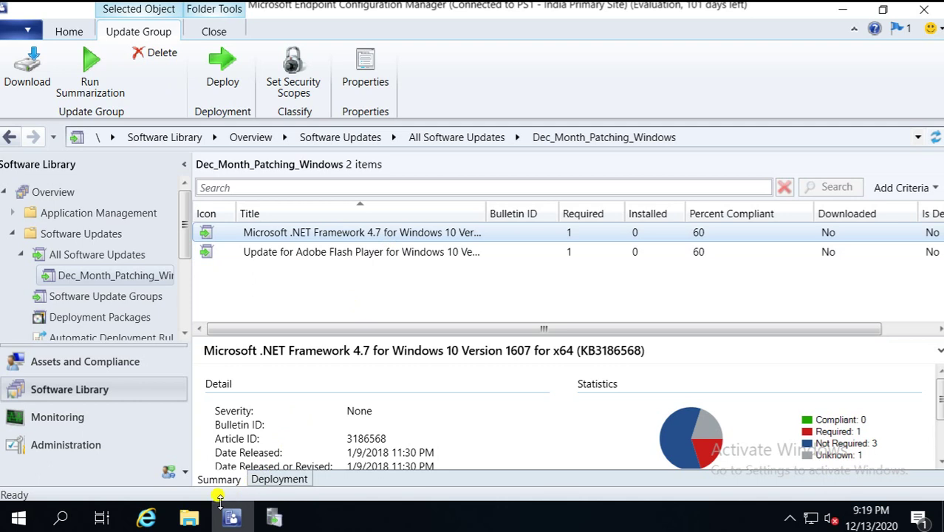
Browse File Explorer to the SCCM_Patch_Download folder on New Volume (E:).
click(189, 517)
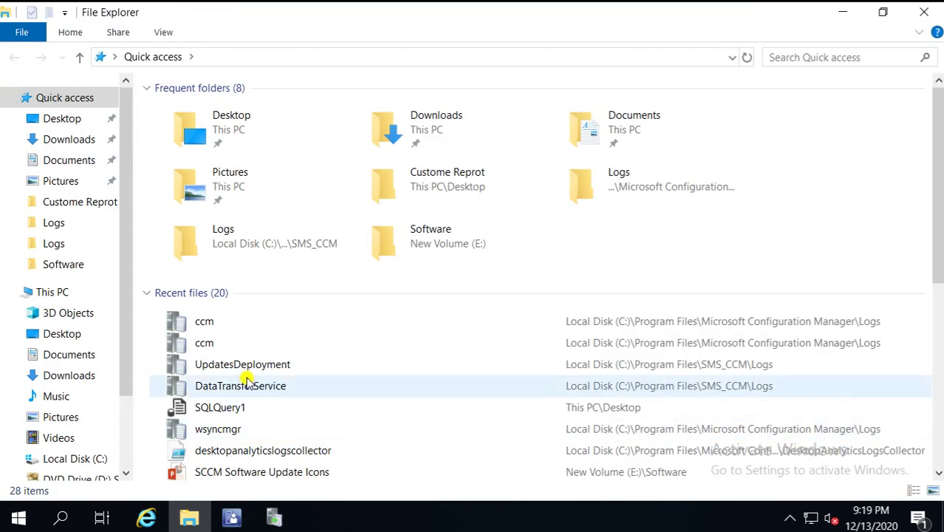
click(52, 291)
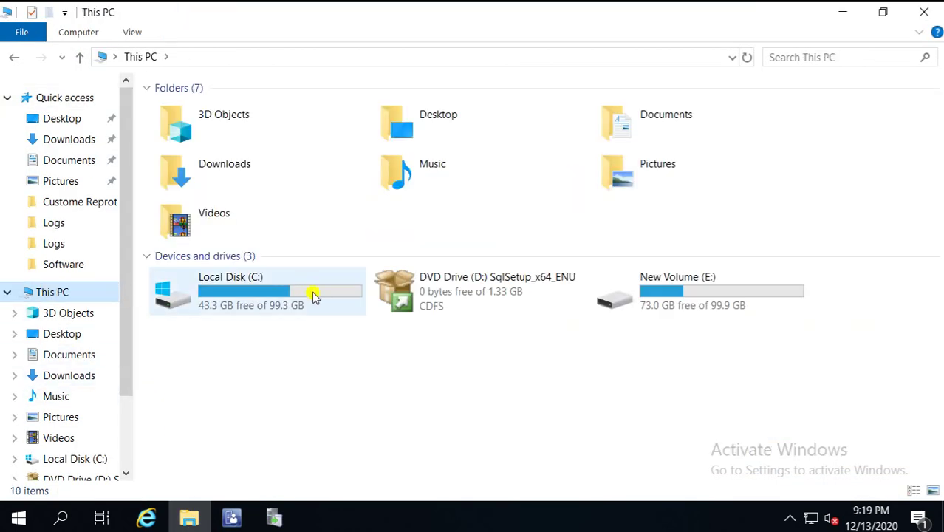
double_click(691, 300)
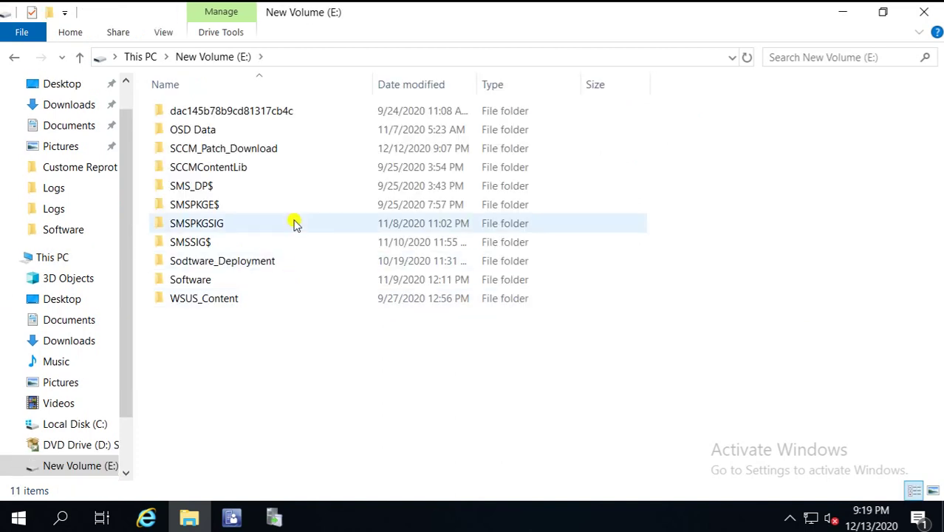
double_click(216, 149)
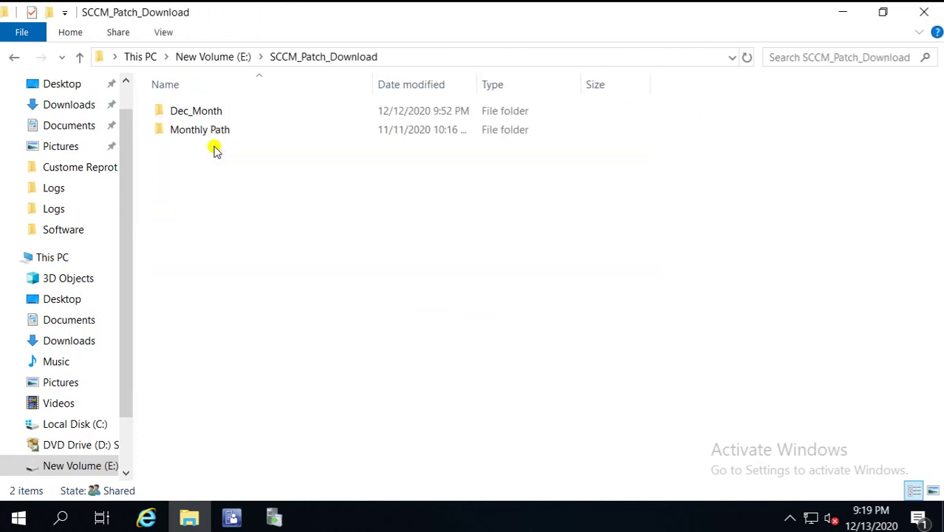
Create a new folder named Dec_Window inside SCCM_Patch_Download.
right_click(181, 176)
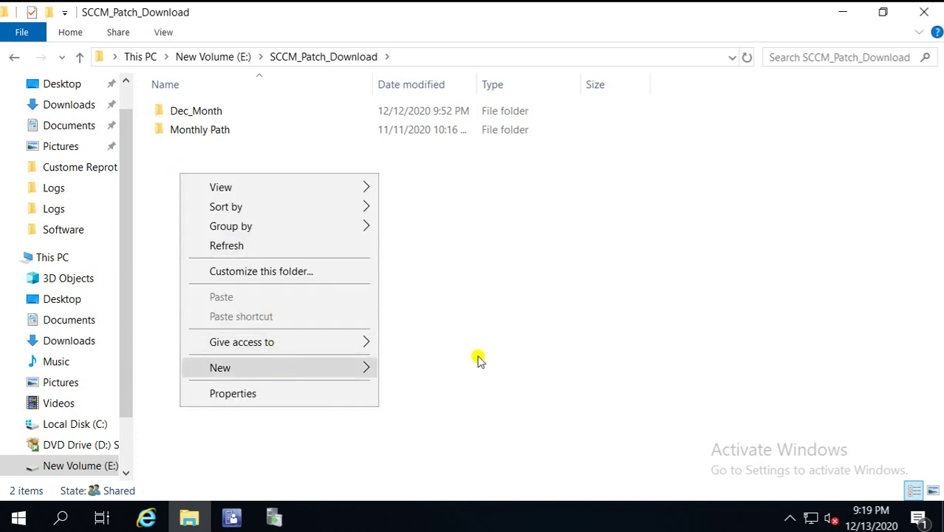
mouse_move(354, 370)
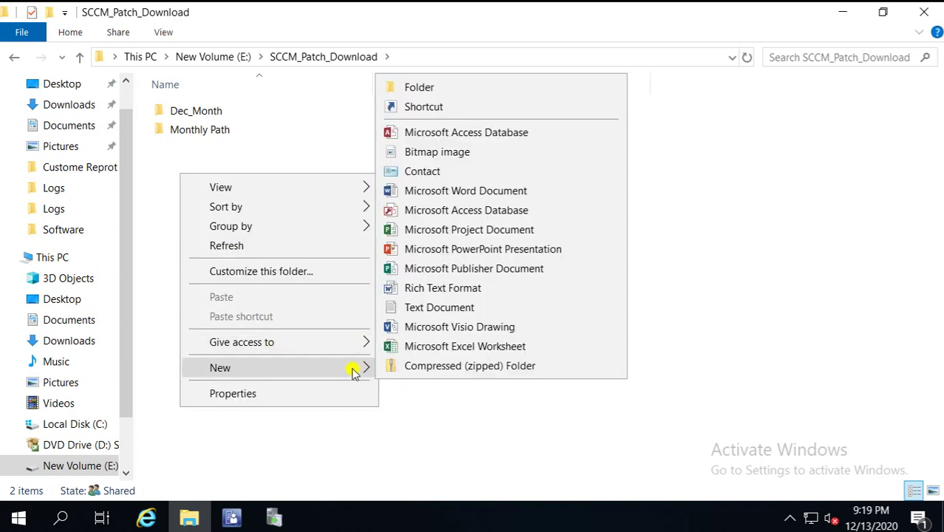
click(455, 88)
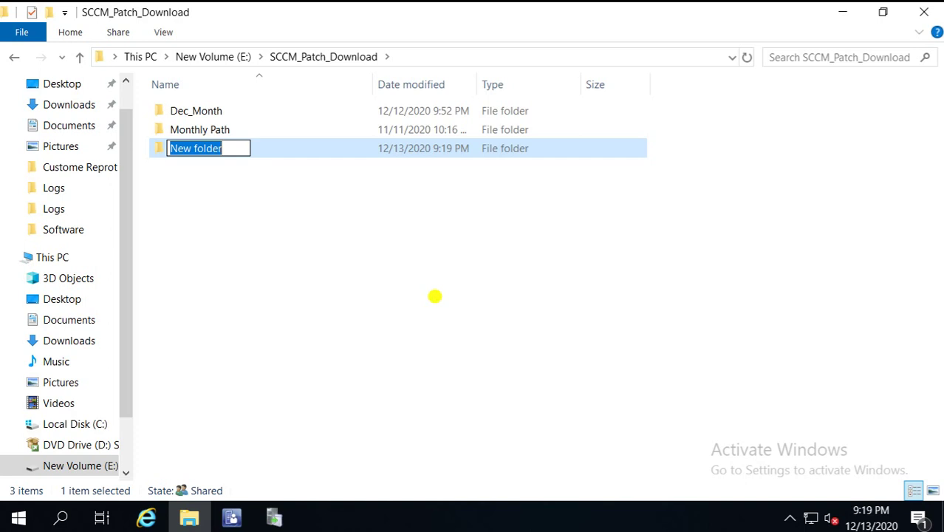
text(Dec_Window)
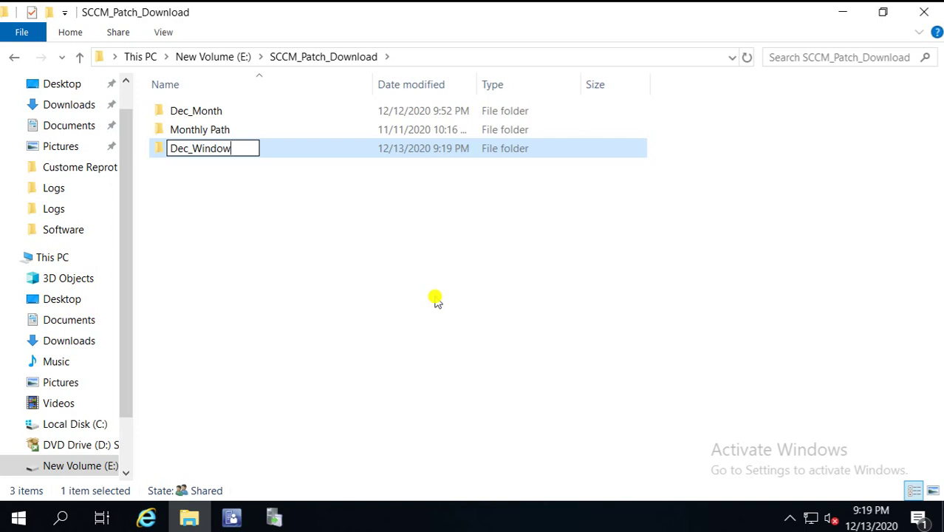
click(299, 275)
click(217, 152)
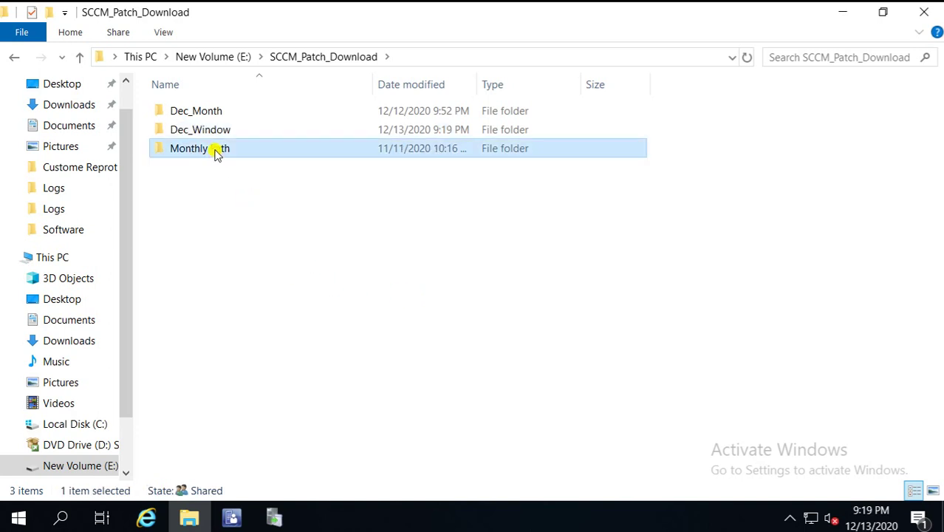
key(super+r)
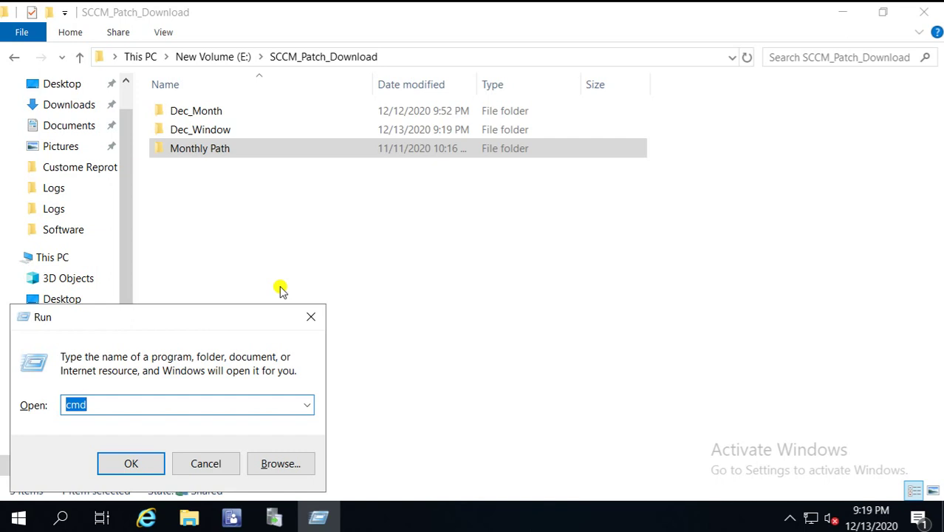
Open \\test-sccm\SCCM_Patch_Download\Dec_Window through Run, then minimize the Explorer window.
text(\\)
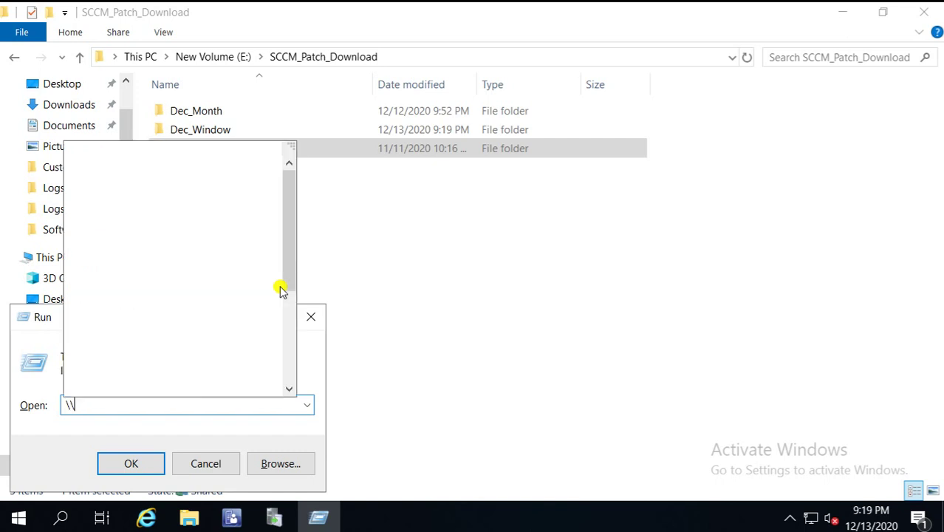
text(te)
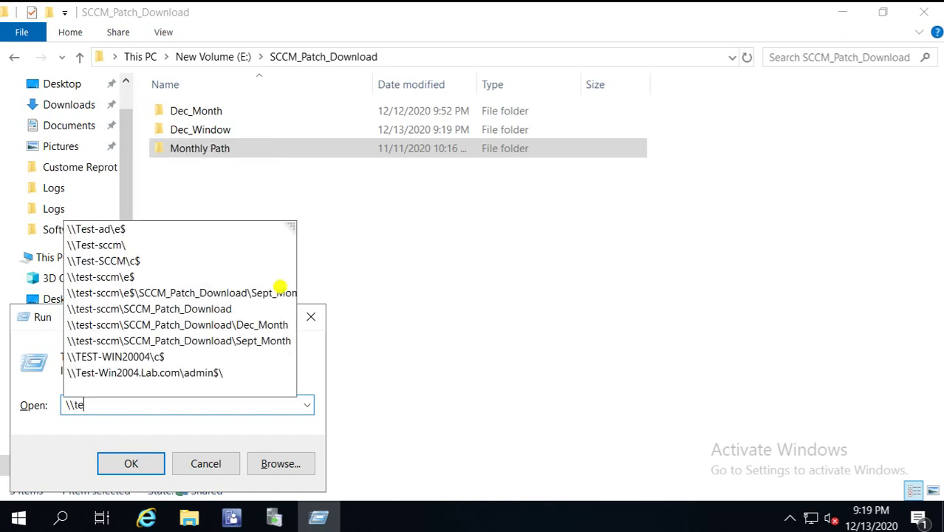
key(Down)
key(Down)
key(Down)
key(Down)
key(Down)
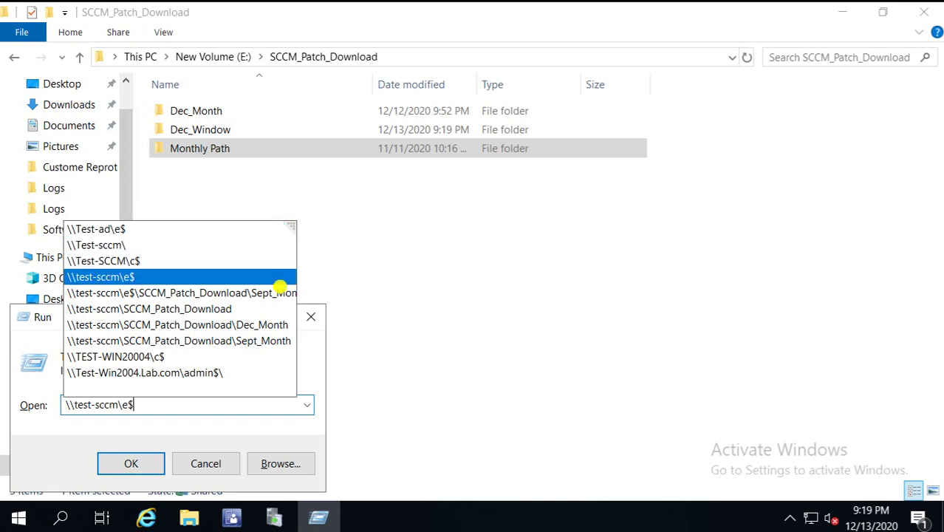
key(Down)
key(Return)
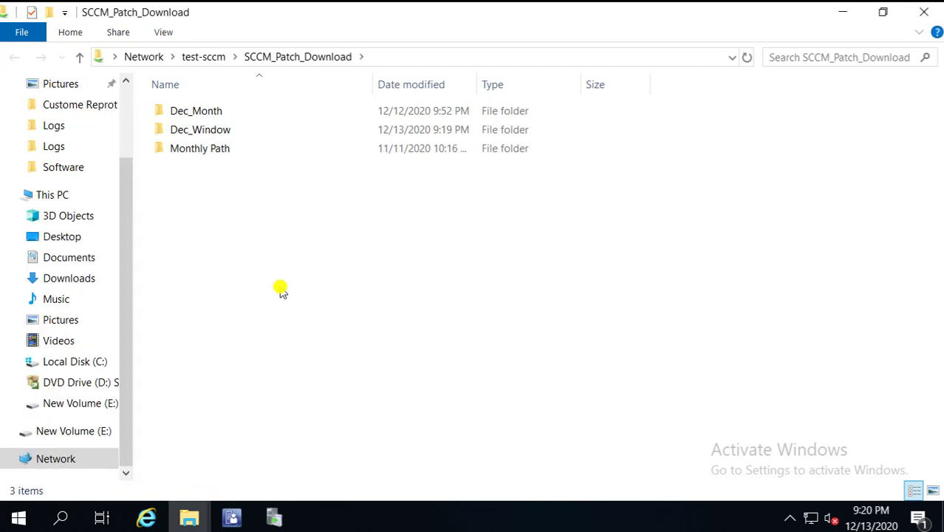
click(212, 131)
double_click(212, 132)
click(465, 57)
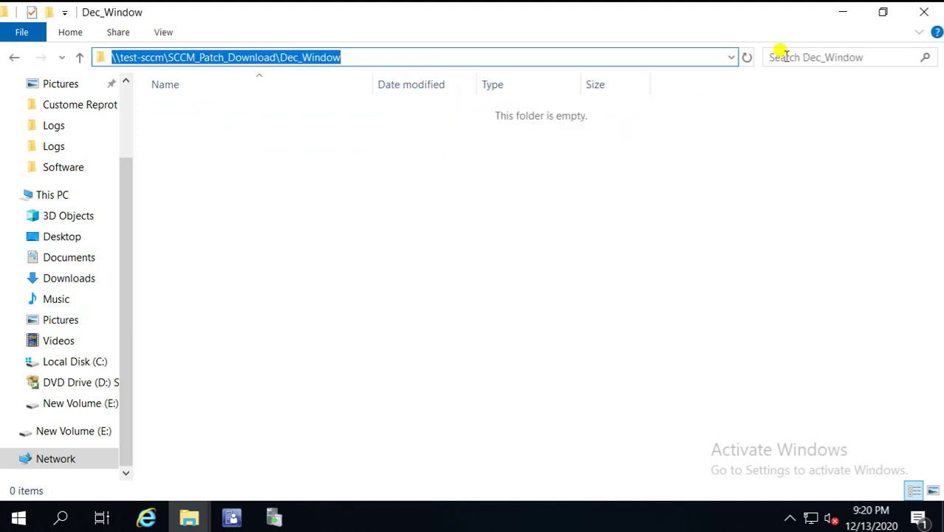
click(845, 16)
Select both updates in the group and launch the Download Software Updates Wizard.
click(845, 17)
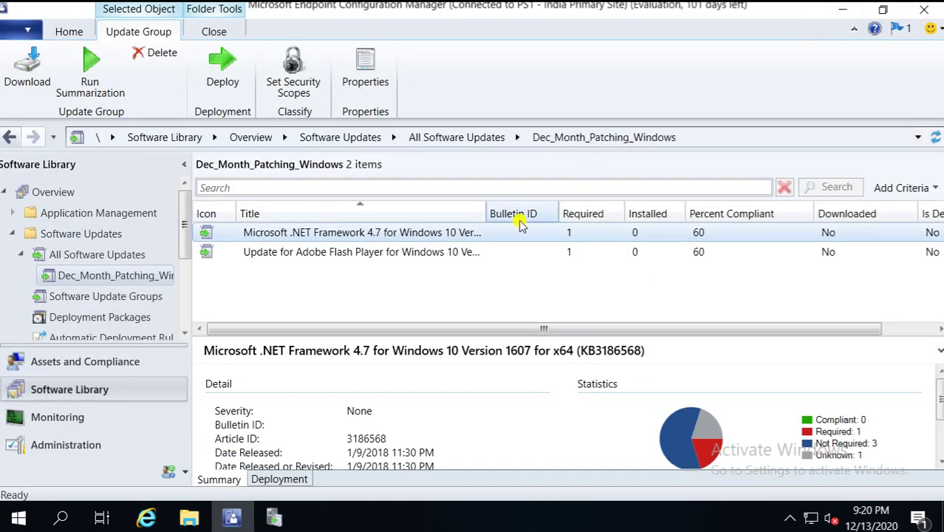
click(363, 249)
key(ctrl+a)
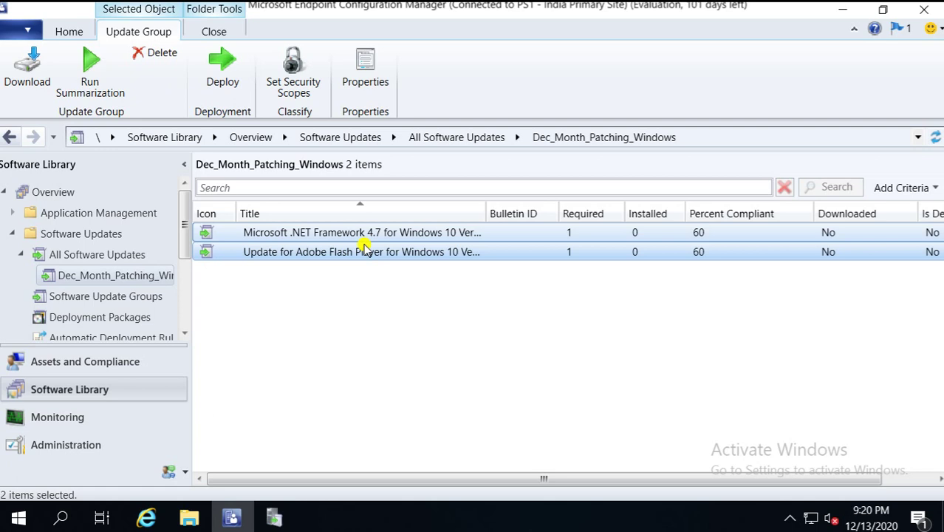
right_click(364, 246)
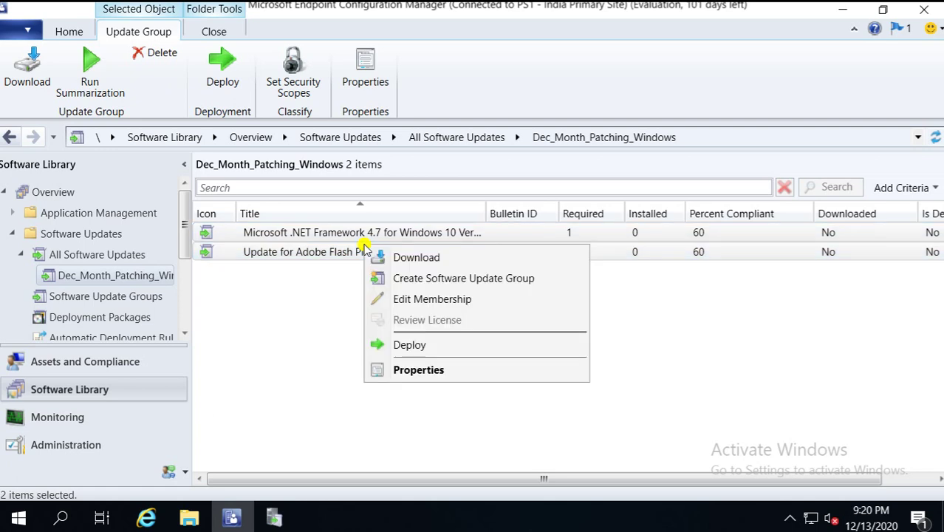
click(414, 262)
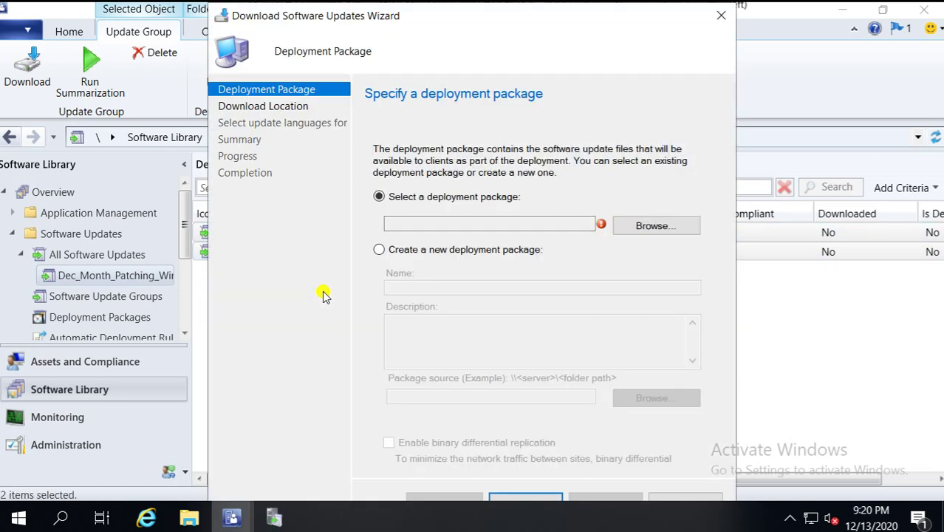
Browse the existing deployment packages and select Dec_Deployment to review its description.
click(656, 225)
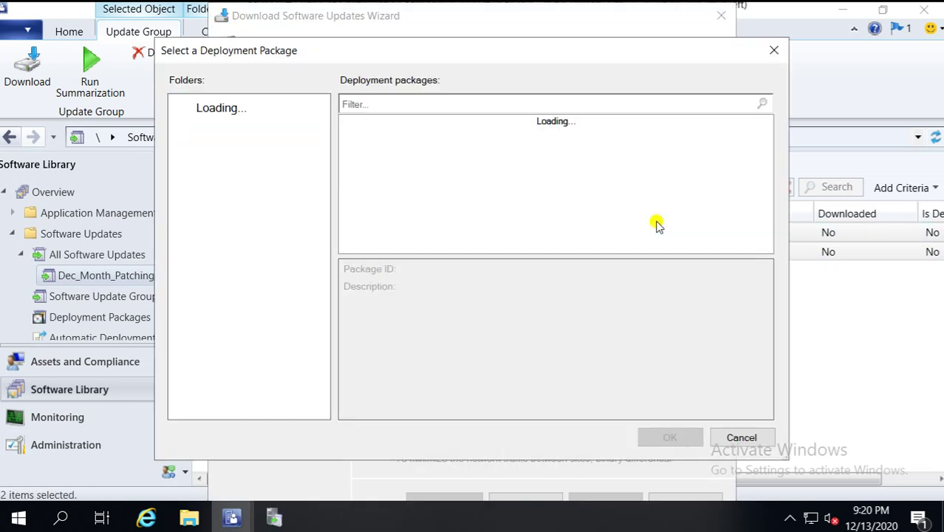
click(390, 124)
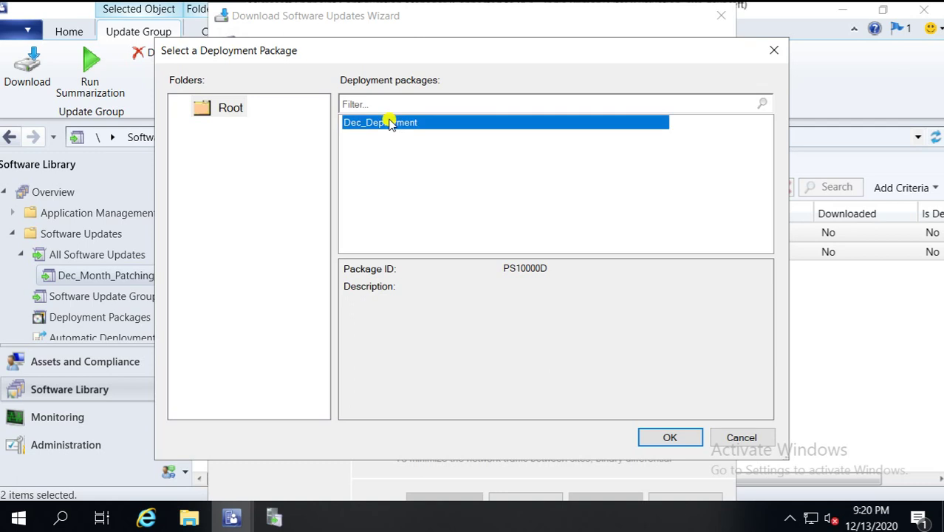
click(739, 437)
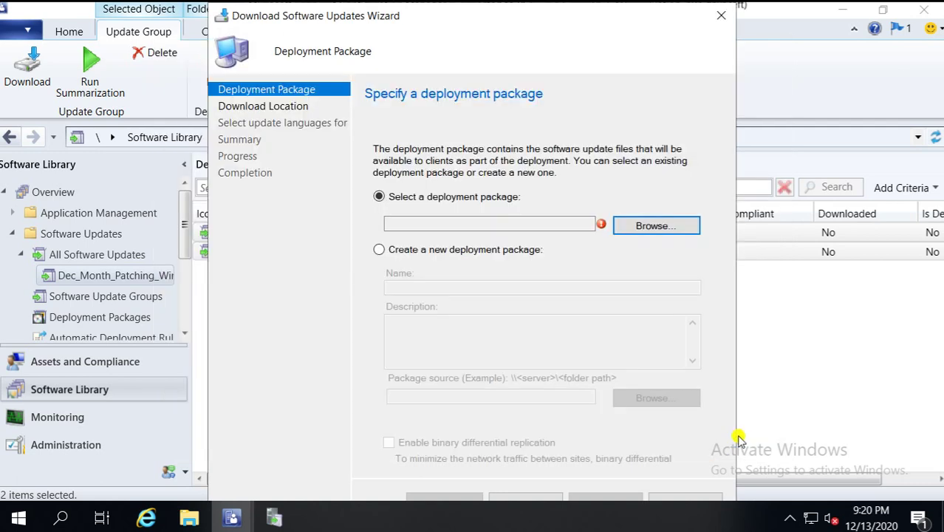
click(654, 226)
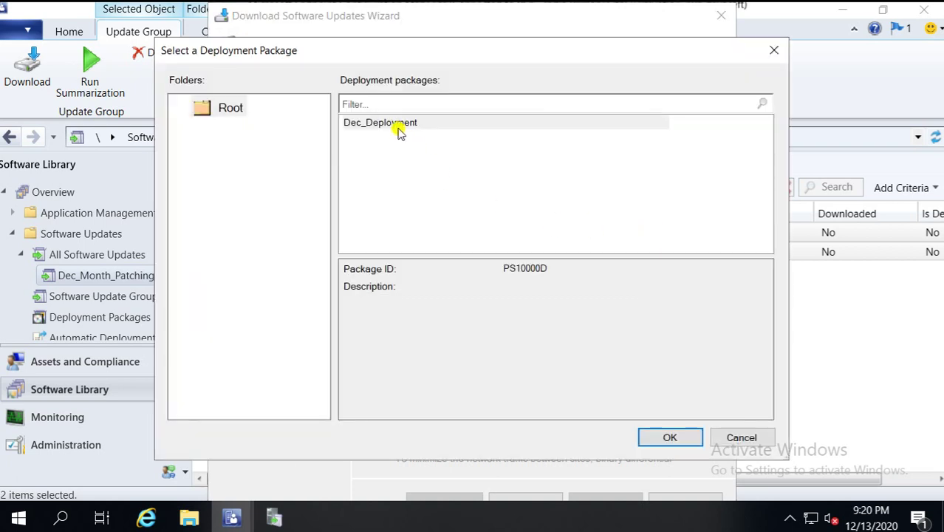
click(397, 126)
click(509, 301)
Choose to create a new deployment package named Dec_Windows.
click(735, 437)
click(418, 252)
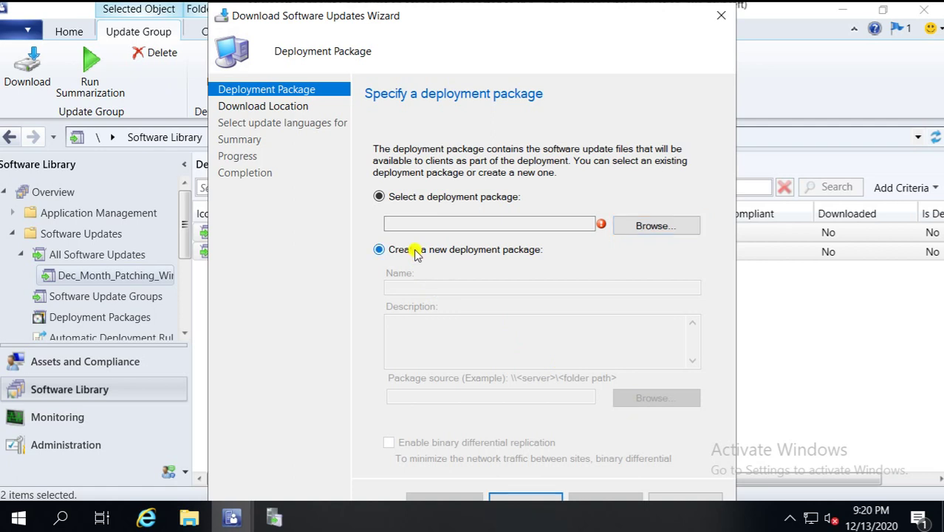
click(424, 288)
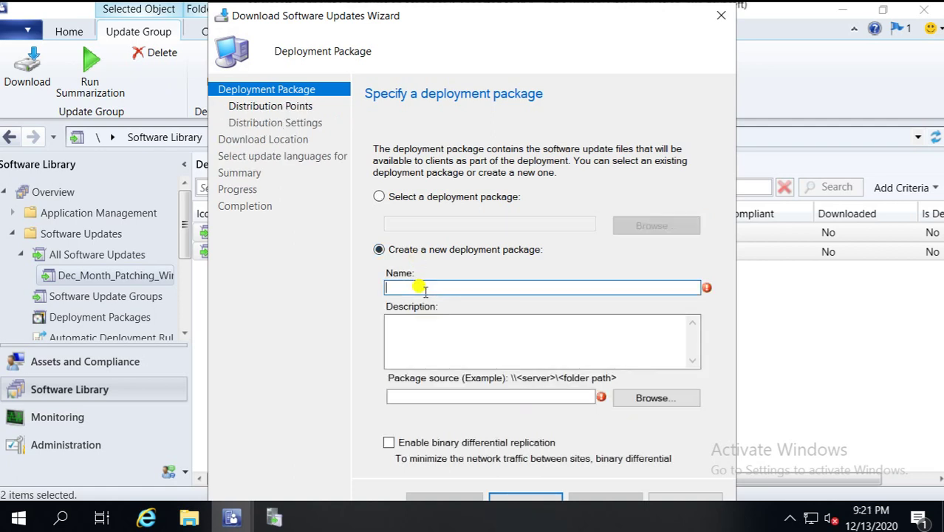
text(Windo)
key(BackSpace)
key(BackSpace)
key(BackSpace)
key(BackSpace)
key(BackSpace)
text(De)
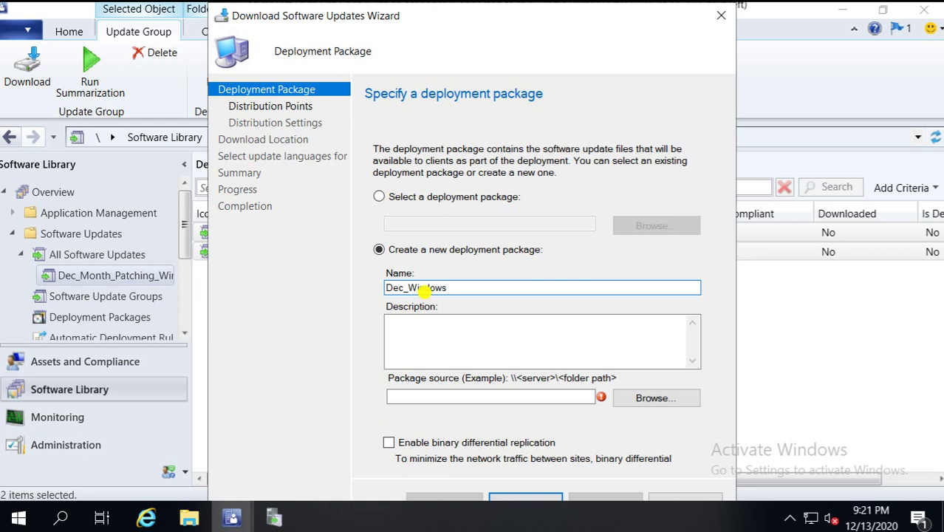
Set the package source to \\test-sccm\SCCM_Patch_Download\Dec_Window and continue.
click(659, 400)
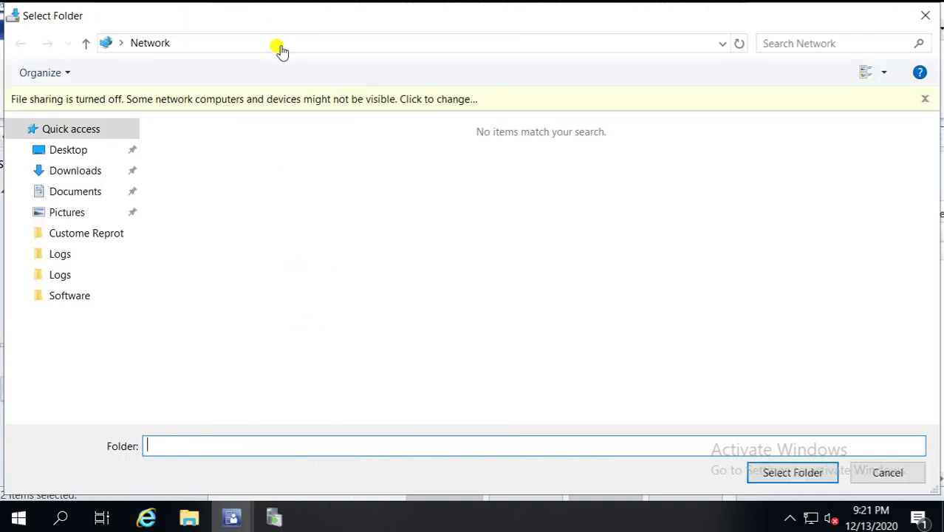
click(280, 42)
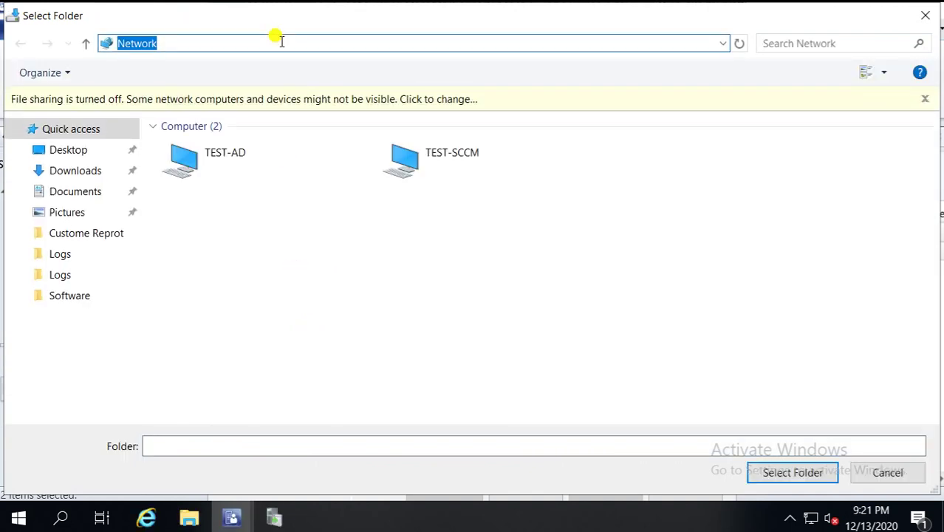
text(\\test-sccm\SCCM_Patch_Download\Dec_Window)
key(Return)
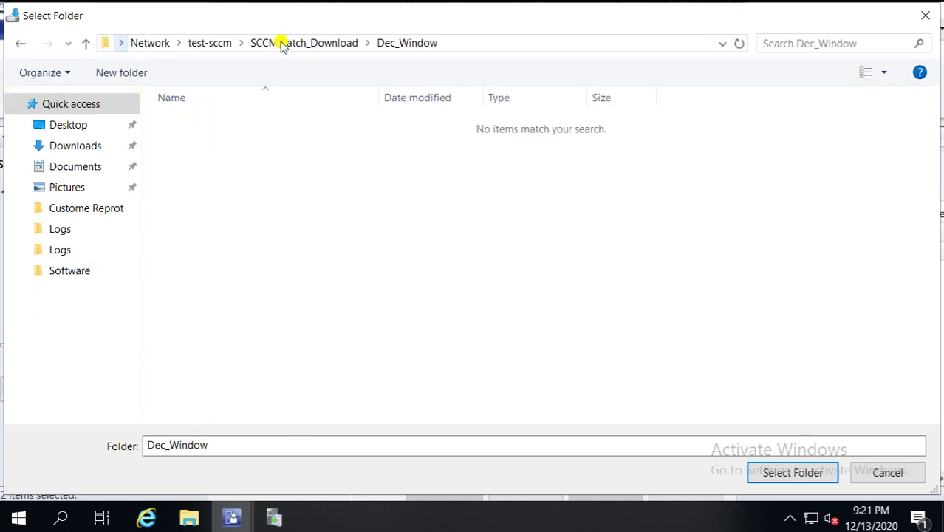
click(775, 478)
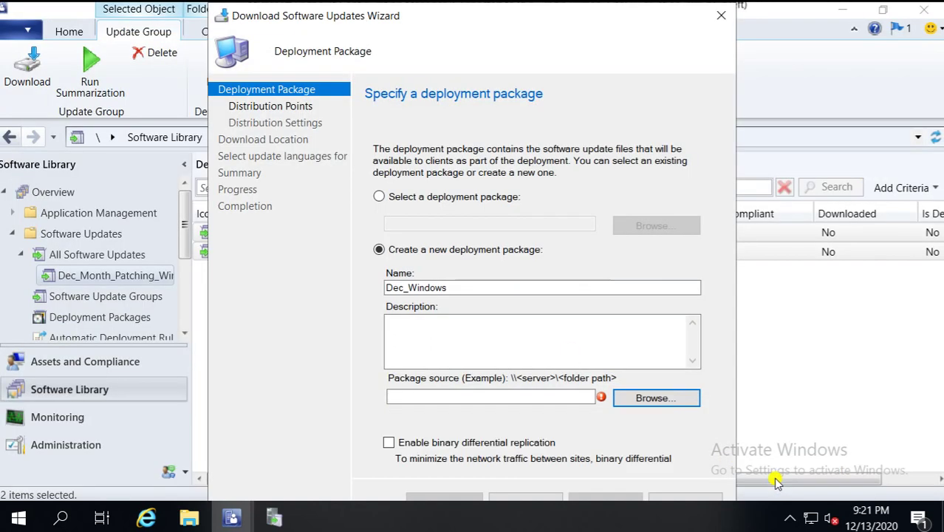
click(534, 497)
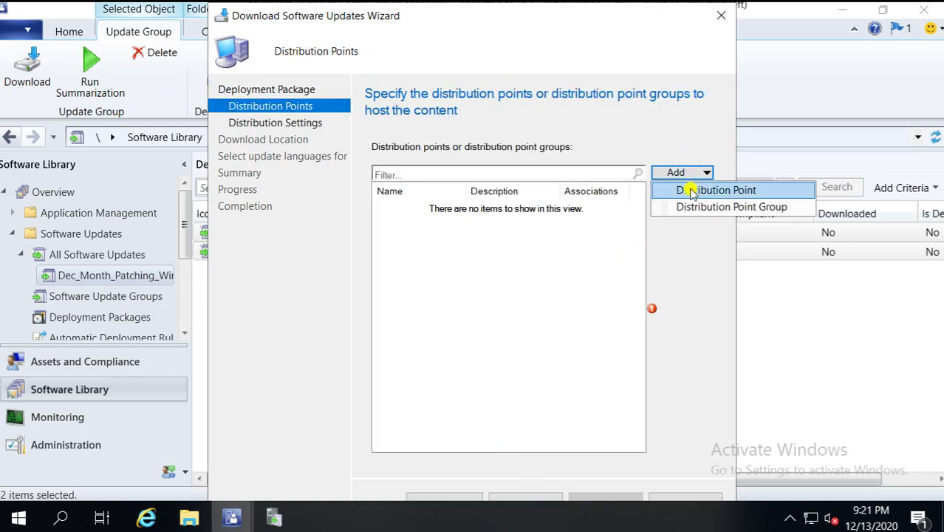
Add TEST-SCCM.LAB.COM via Add > Distribution Point, then move on to distribution settings.
click(694, 190)
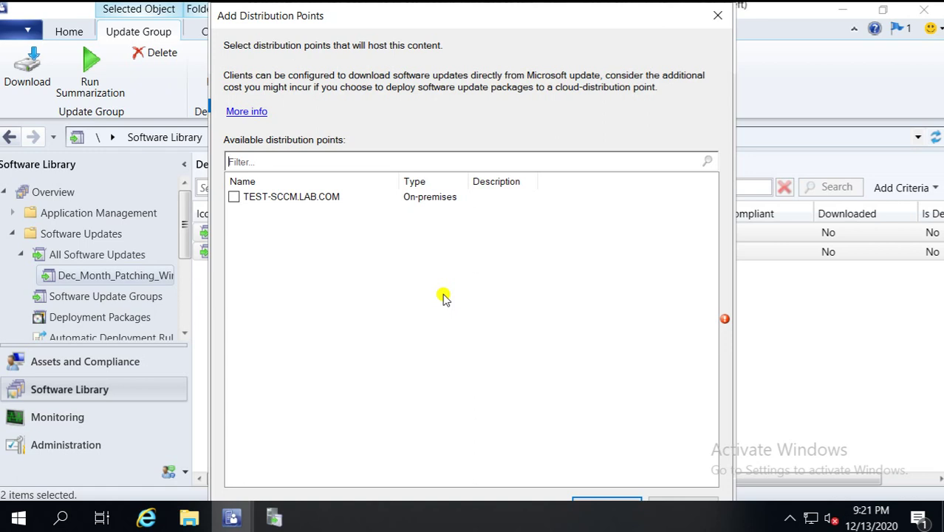
click(235, 198)
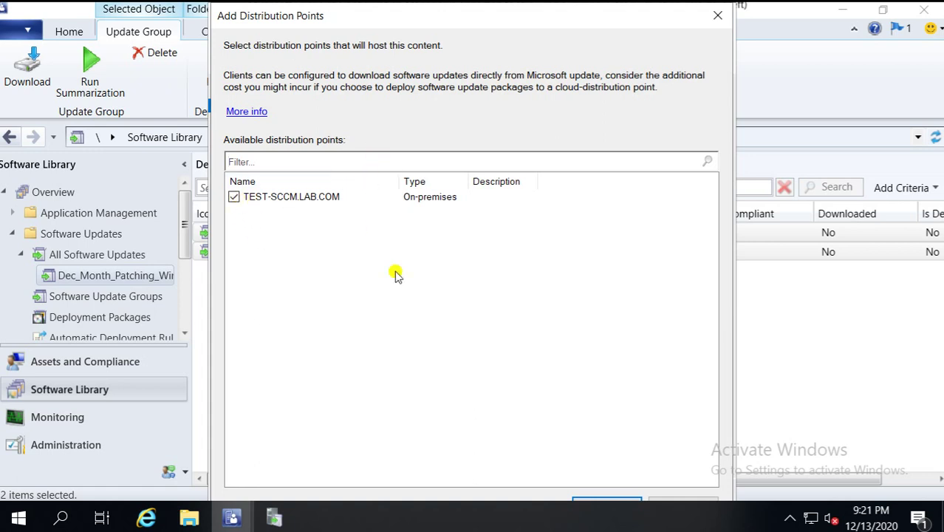
click(606, 502)
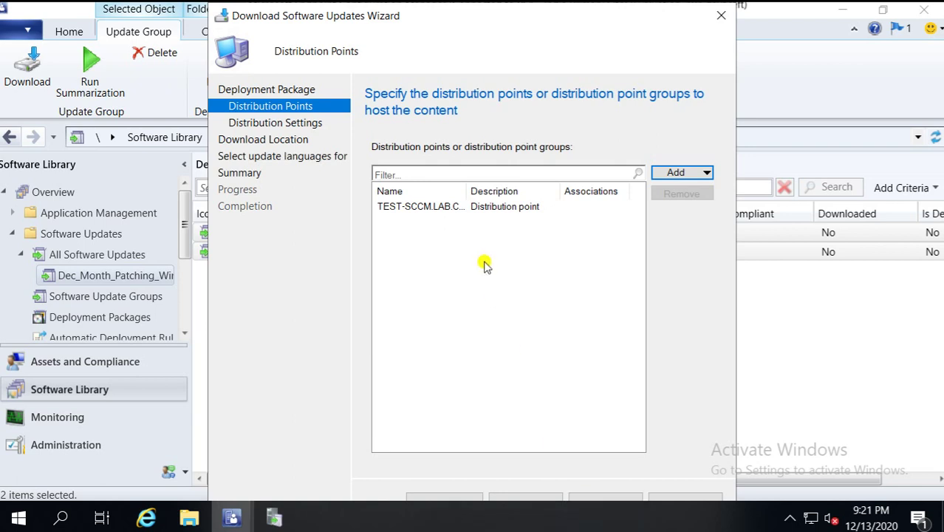
click(430, 211)
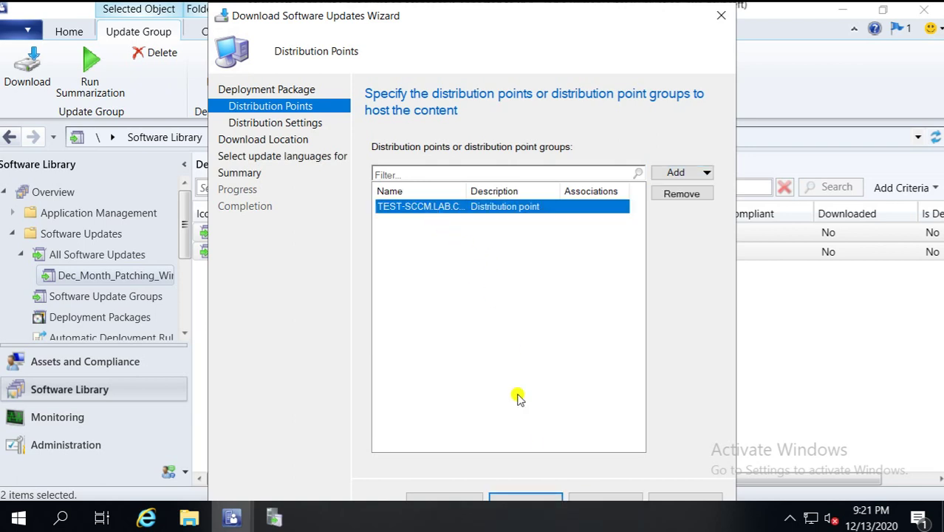
click(532, 500)
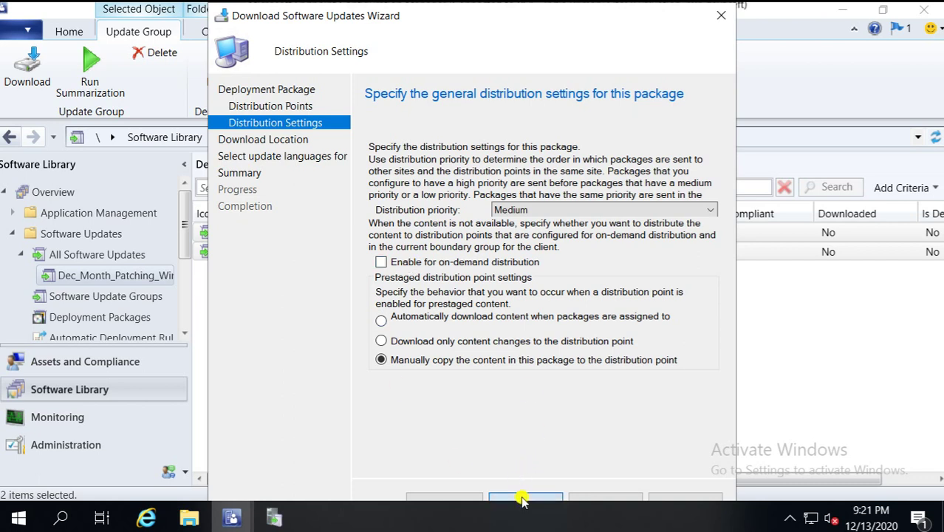
Keep medium priority and Download software updates from the Internet, then advance to languages.
click(526, 500)
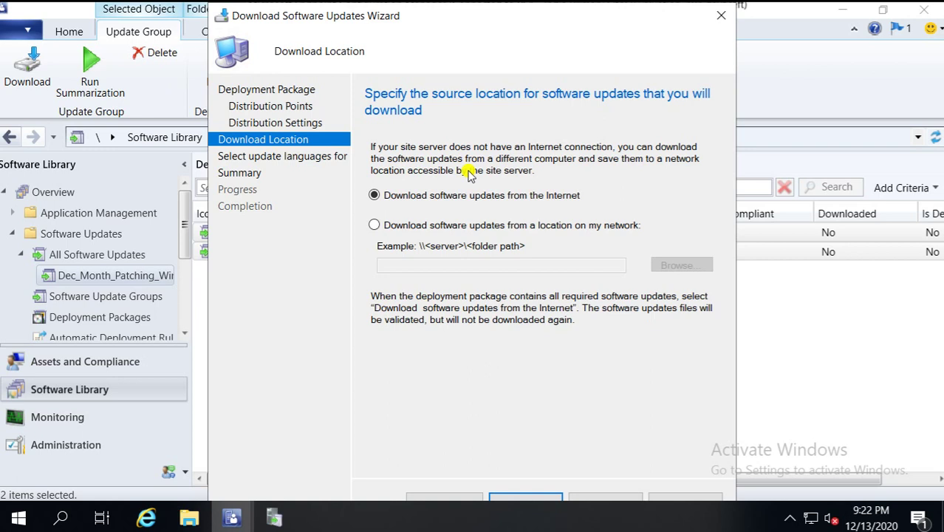
click(455, 225)
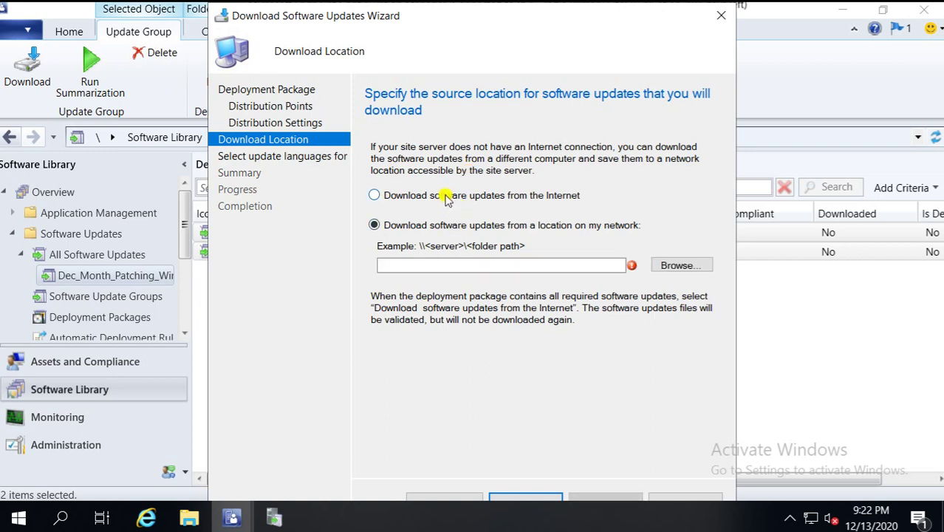
click(447, 198)
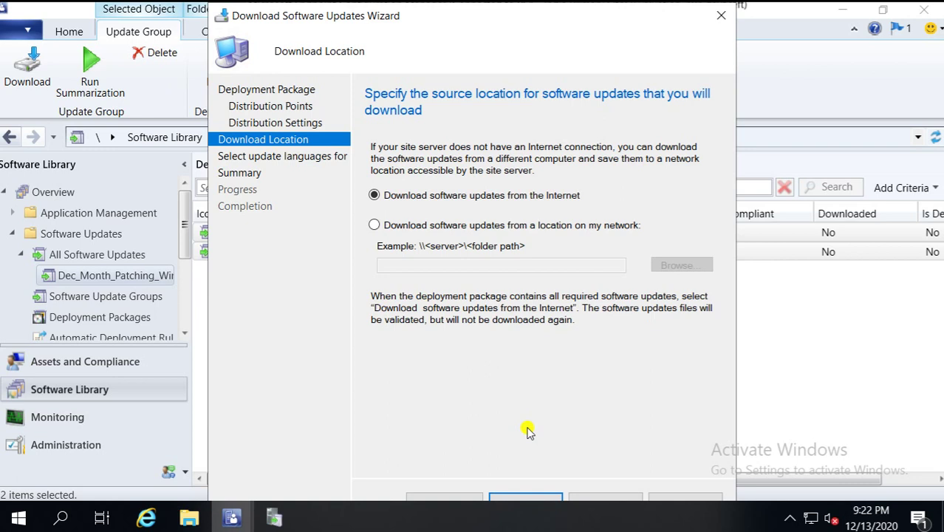
click(520, 501)
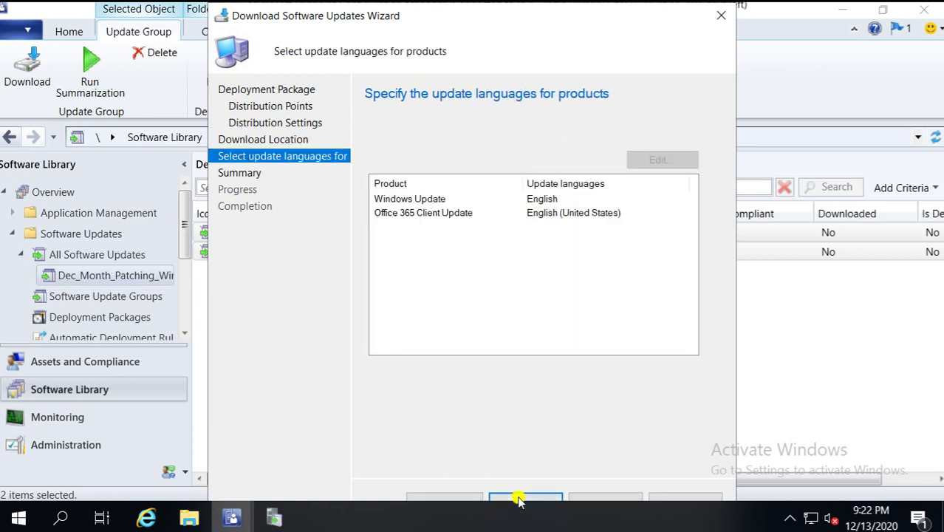
Finish the wizard to start the update download, dismiss the Citrix prompt, then go to Assets and Compliance.
click(519, 500)
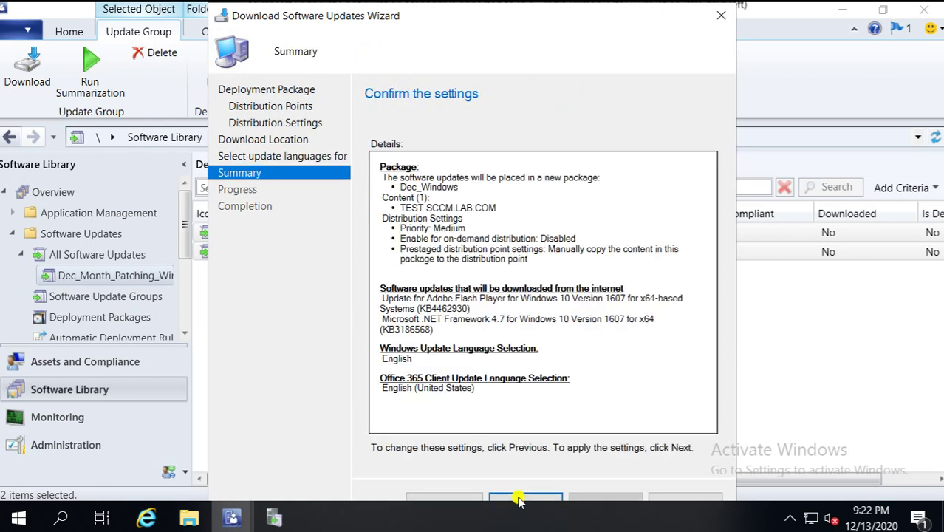
click(519, 500)
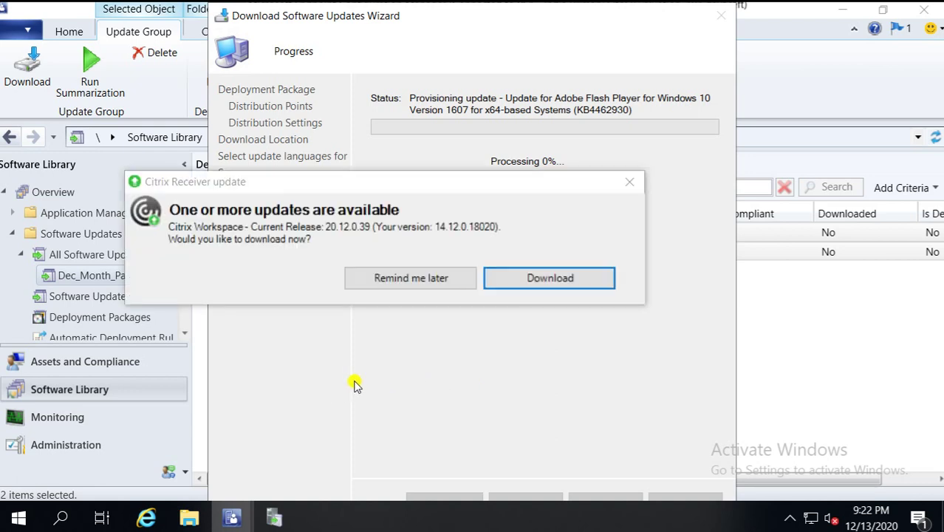
click(625, 184)
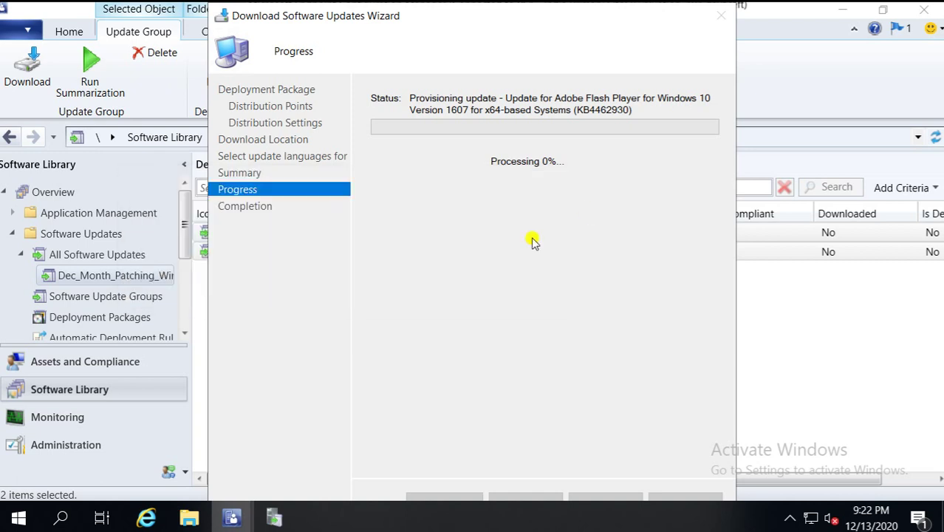
click(126, 363)
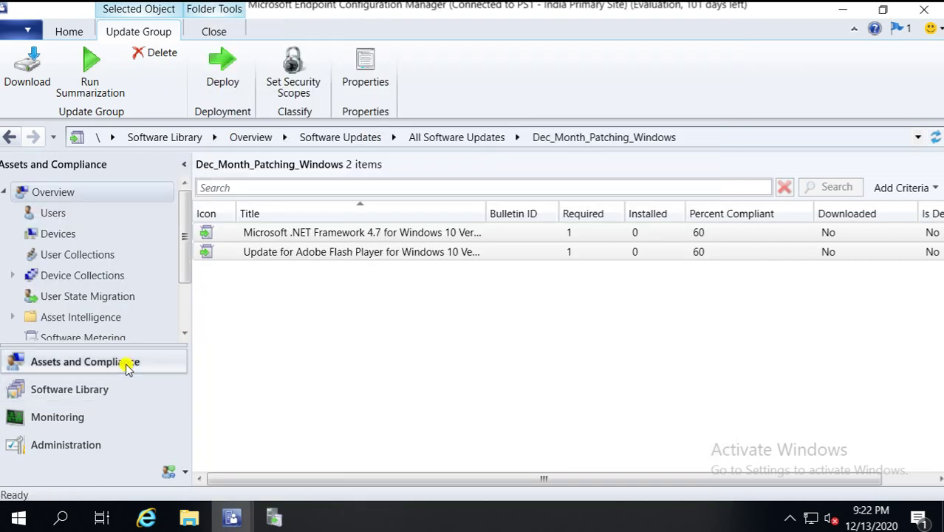
Start a new device collection named Dec_Month_Patching_Windows.
click(70, 275)
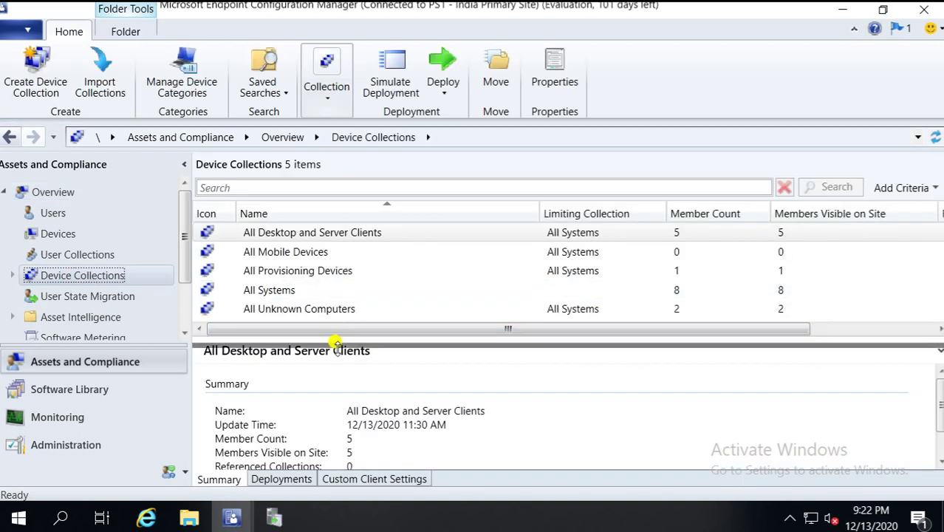
right_click(93, 278)
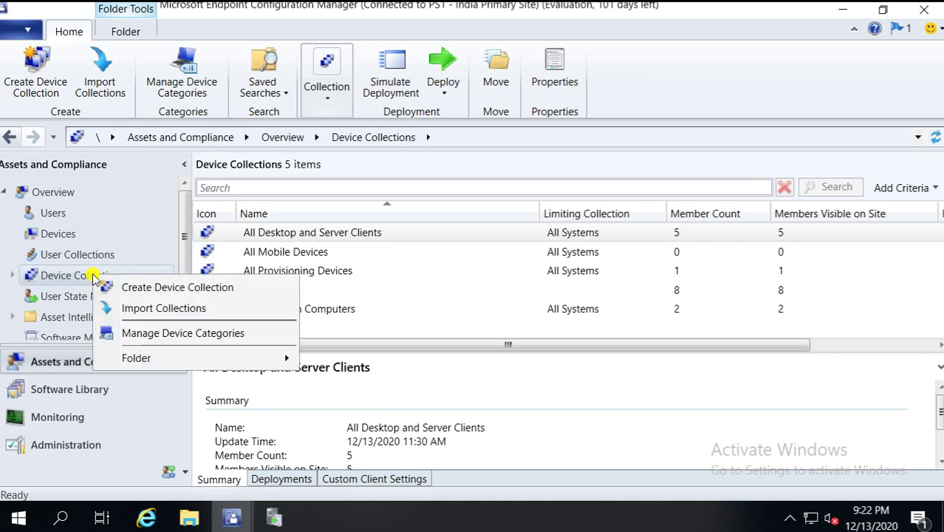
click(139, 286)
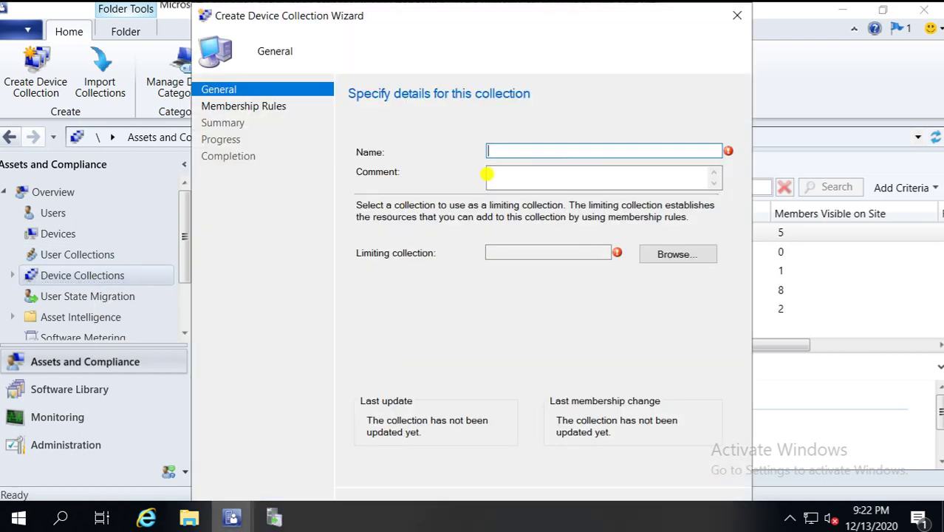
right_click(414, 519)
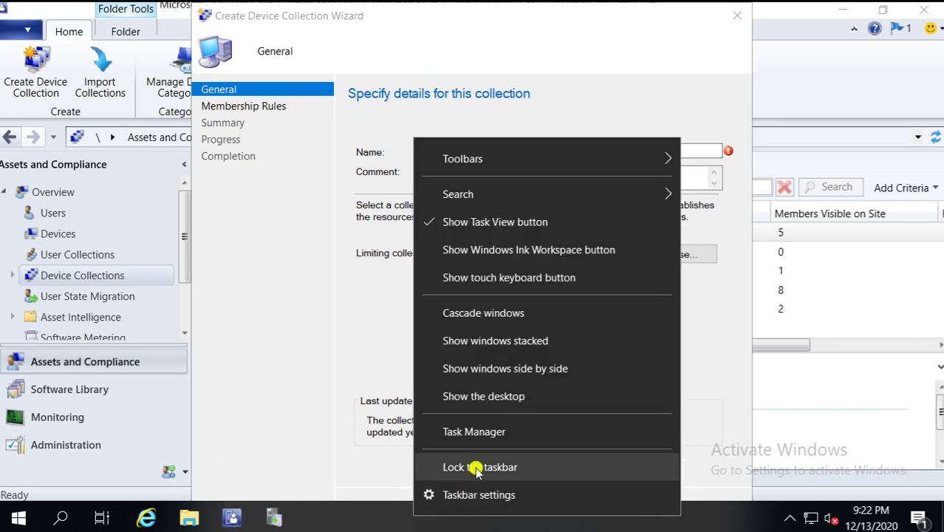
click(398, 518)
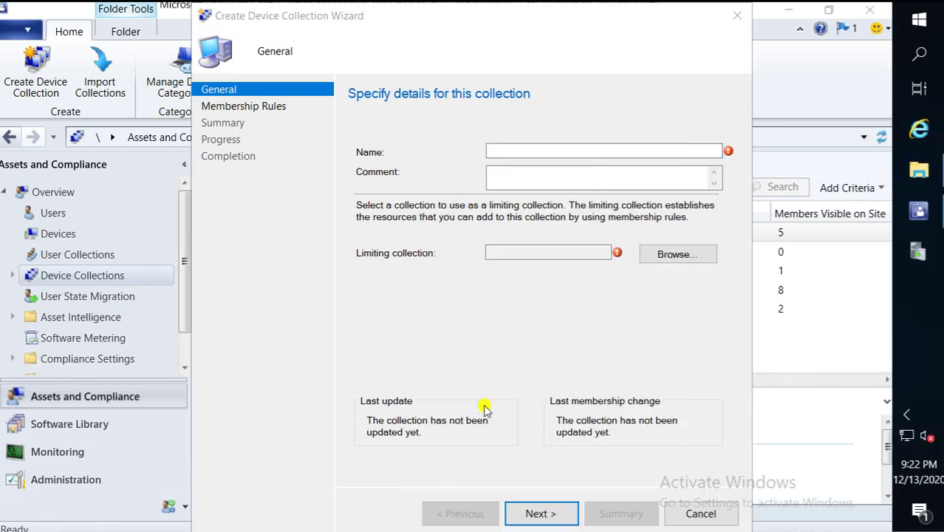
click(519, 150)
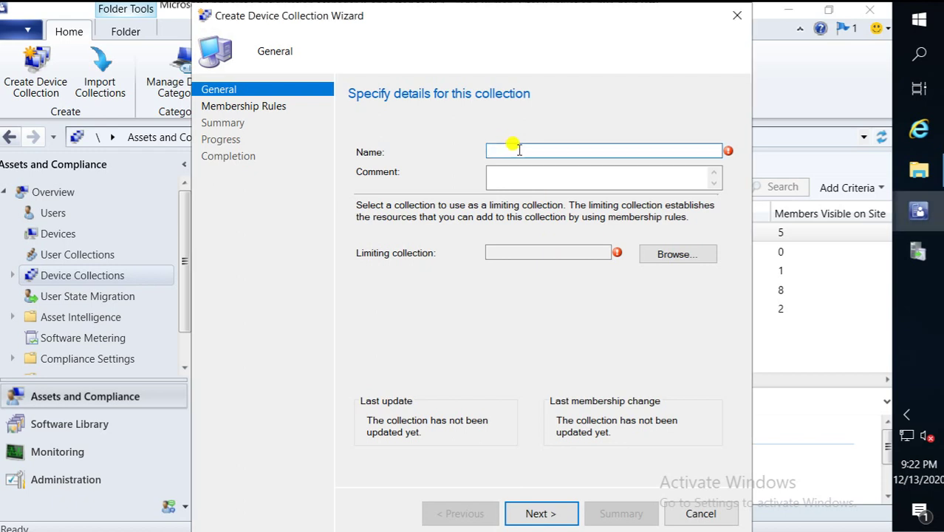
text(Dec_Month_Patching_)
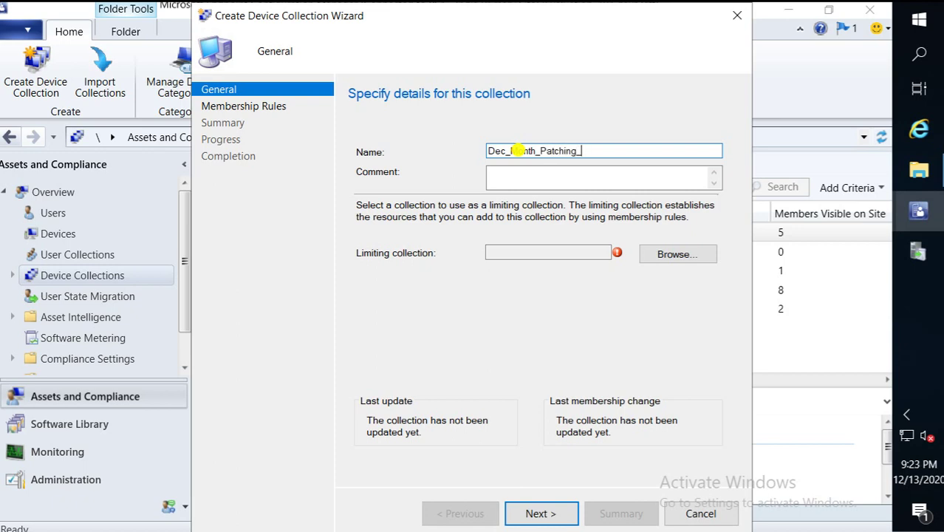
text(Windows)
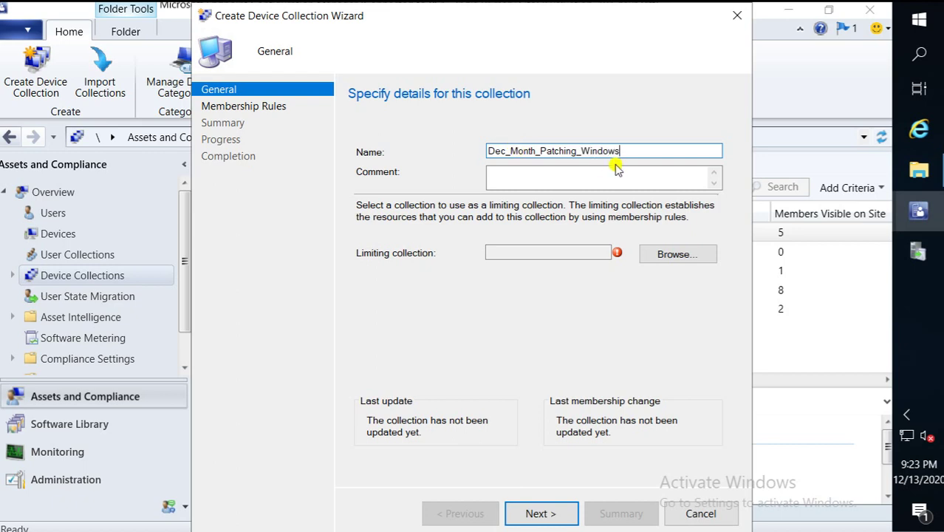
Limit the collection to All Systems and choose Add Rule > Direct Rule.
click(686, 254)
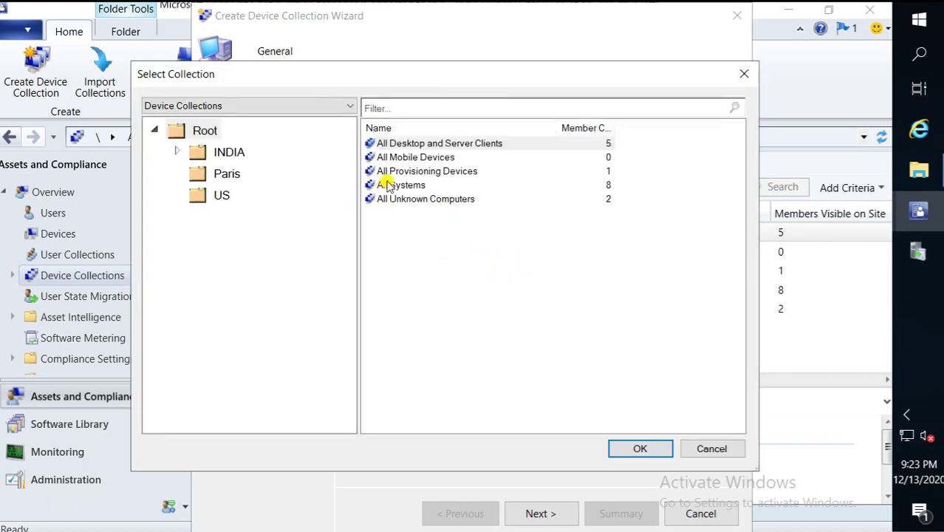
double_click(387, 185)
click(535, 512)
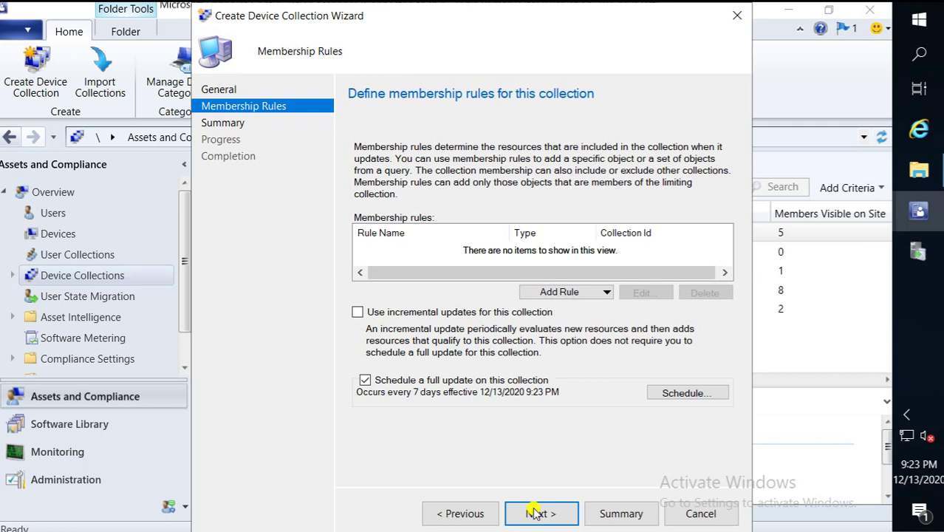
click(555, 295)
click(567, 310)
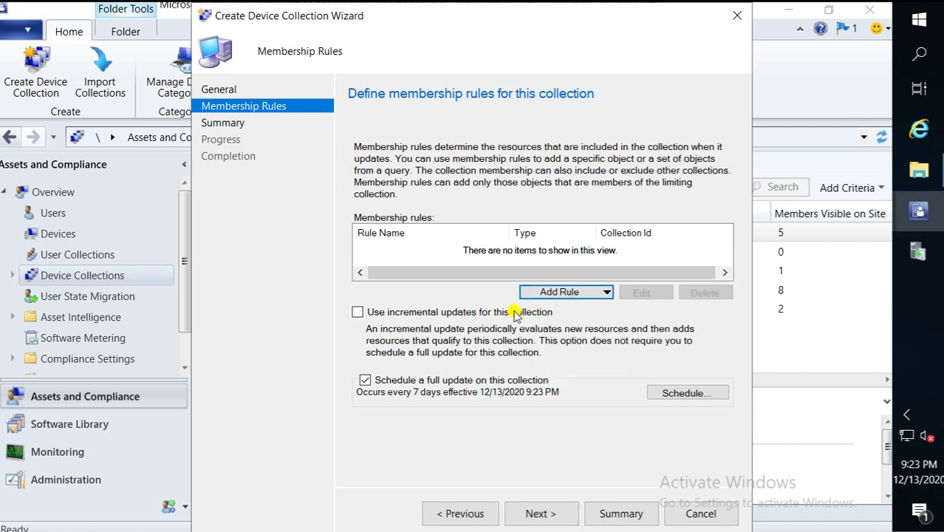
Search for devices by name and tick TEST-WIN10 as the direct member.
click(493, 475)
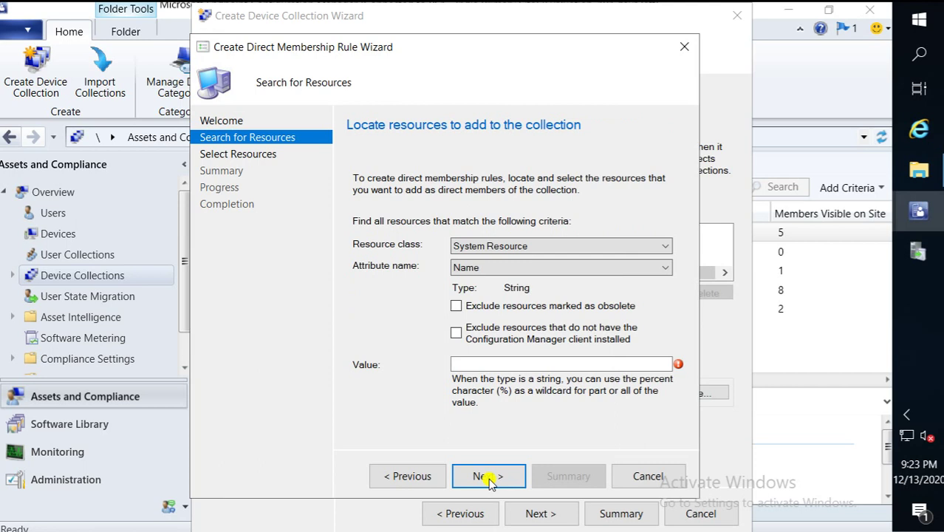
click(495, 365)
text(Test%)
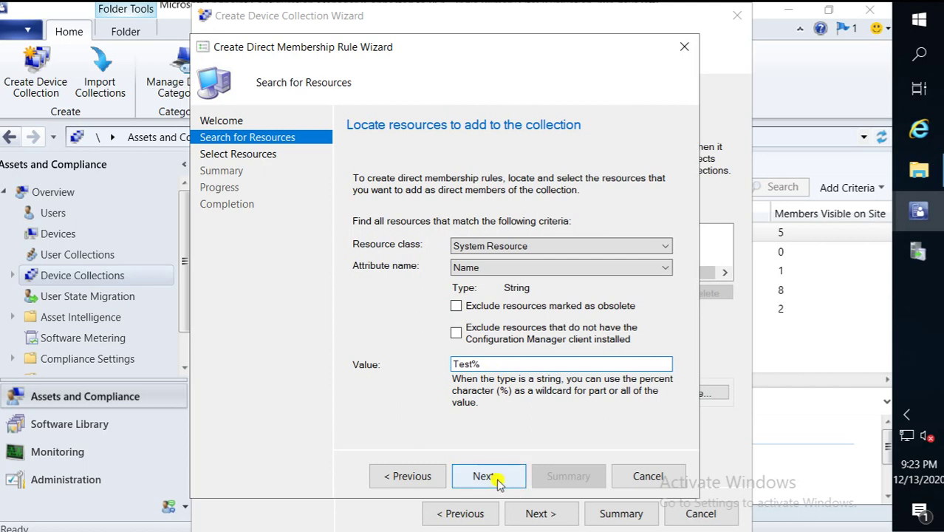
click(494, 476)
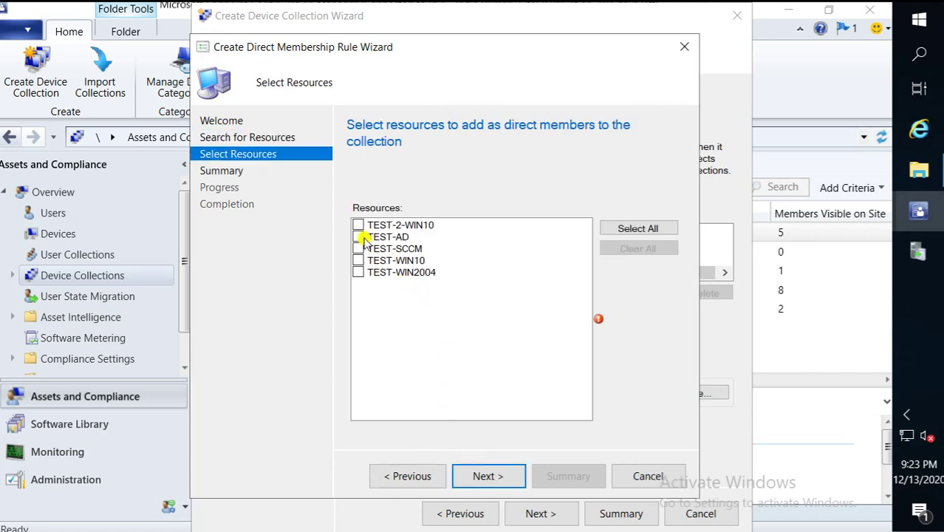
click(359, 261)
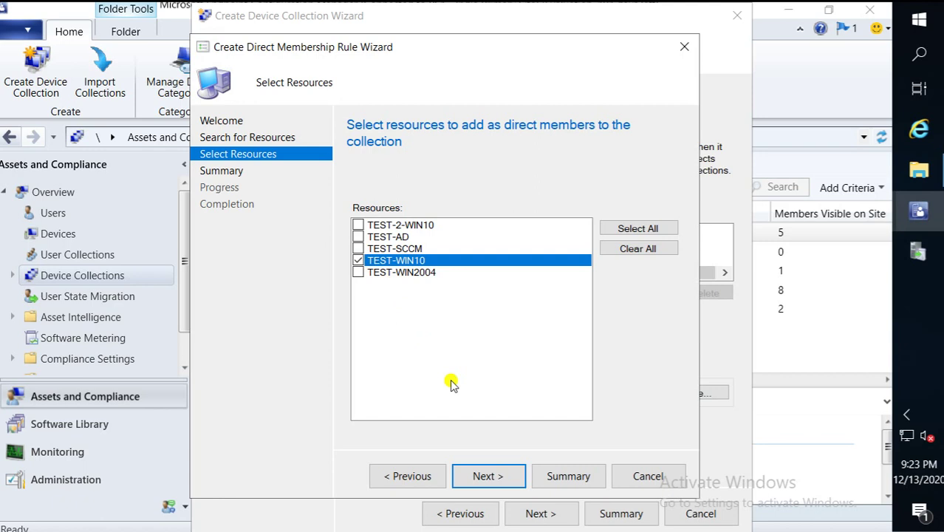
Complete the direct rule wizard and the collection wizard.
click(489, 476)
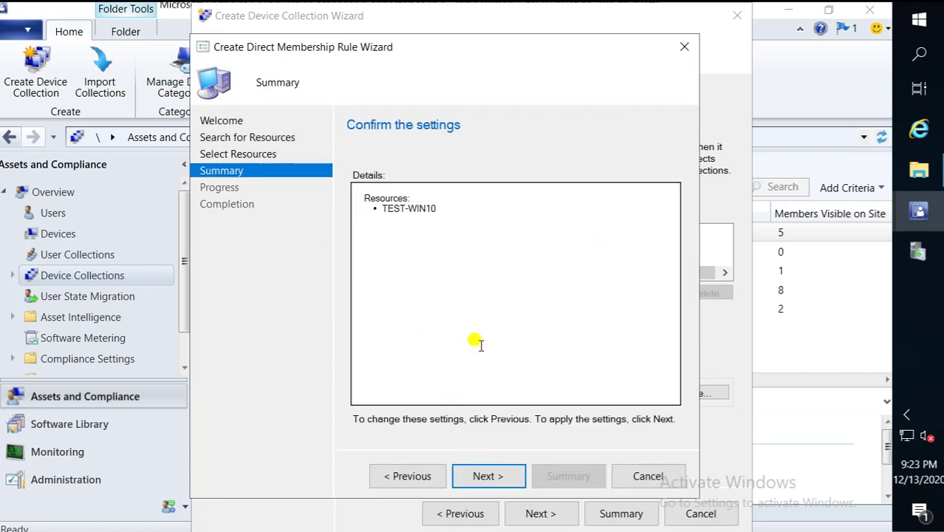
click(491, 476)
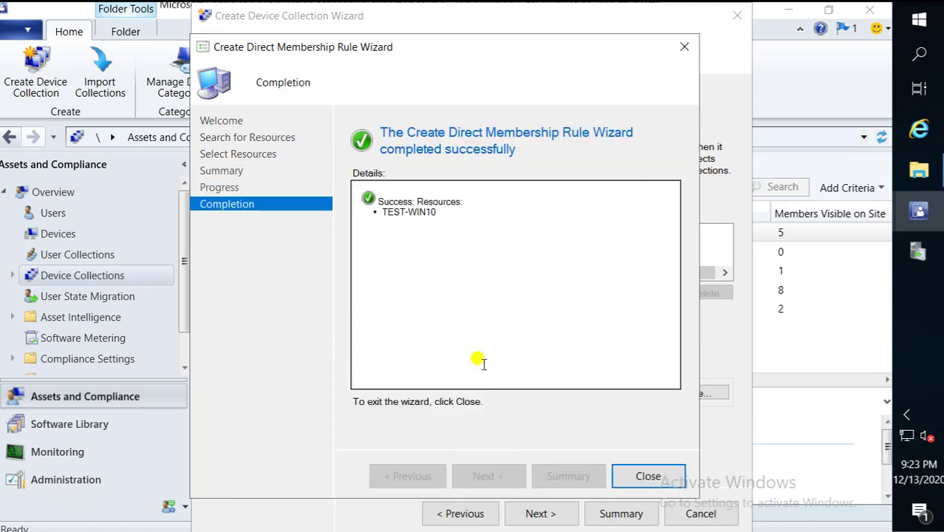
click(637, 476)
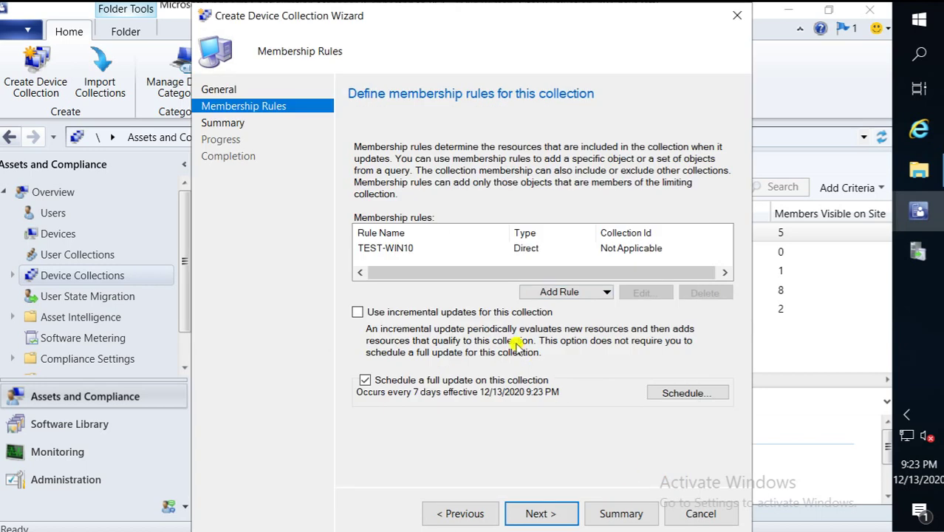
click(538, 512)
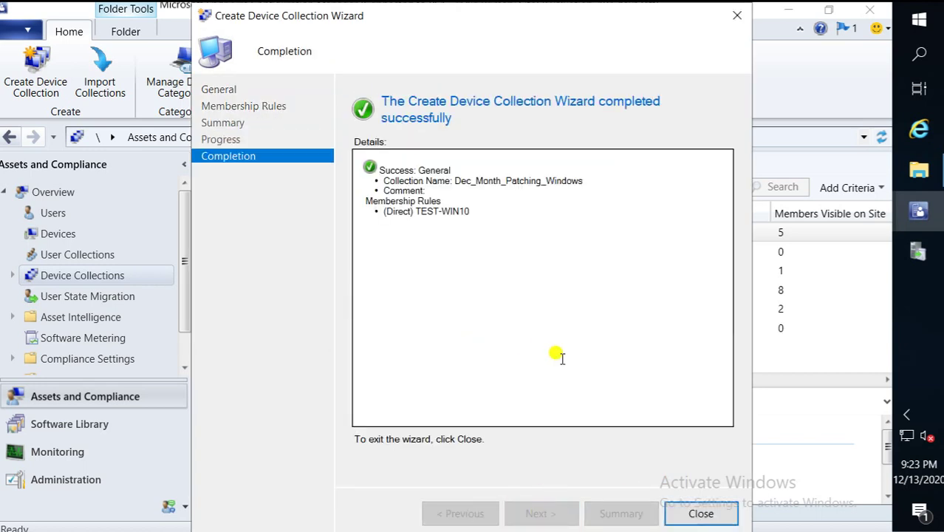
click(698, 515)
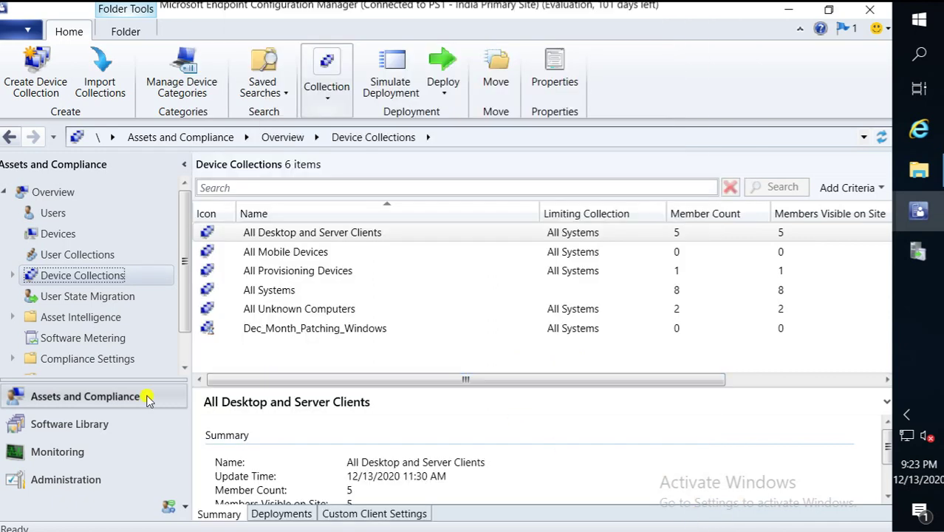
Select Dec_Month_Patching_Windows in Software Update Groups and glance at the running download wizard.
click(127, 424)
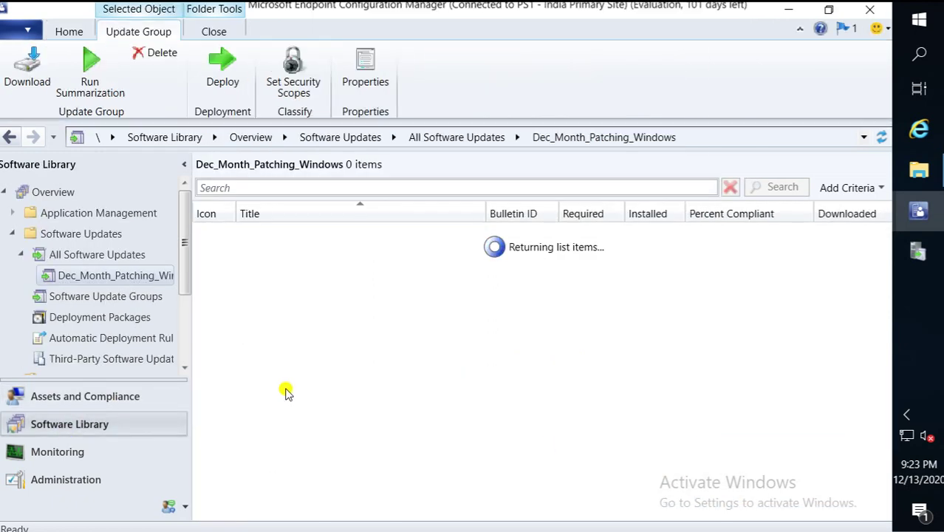
click(106, 297)
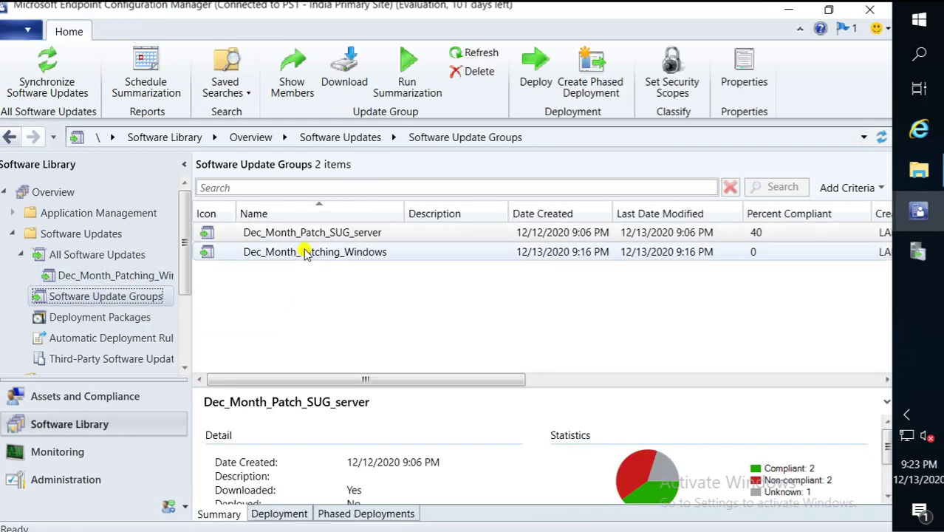
click(312, 253)
drag(447, 384, 432, 342)
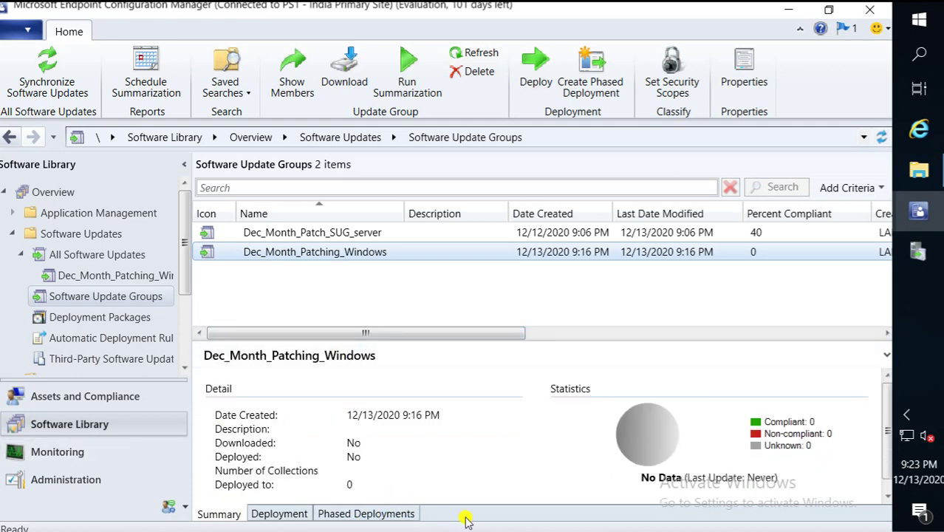
mouse_move(923, 213)
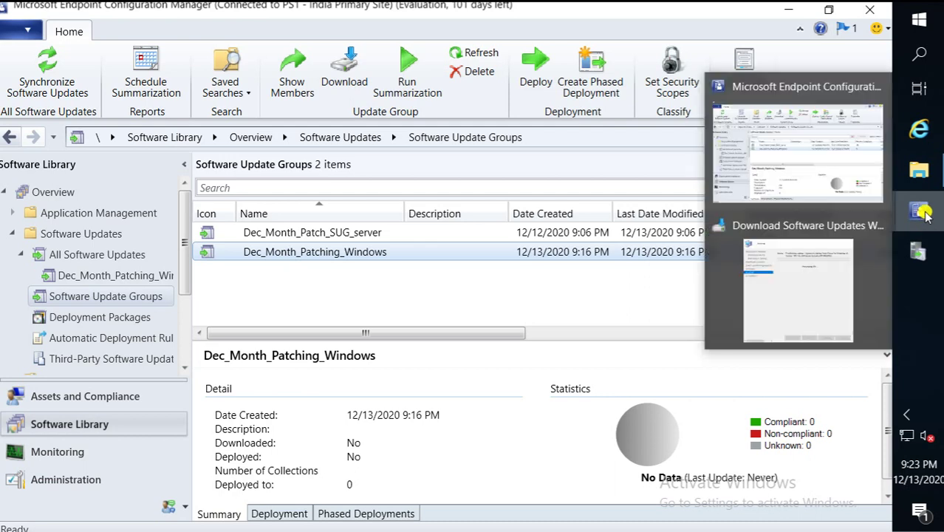
click(792, 294)
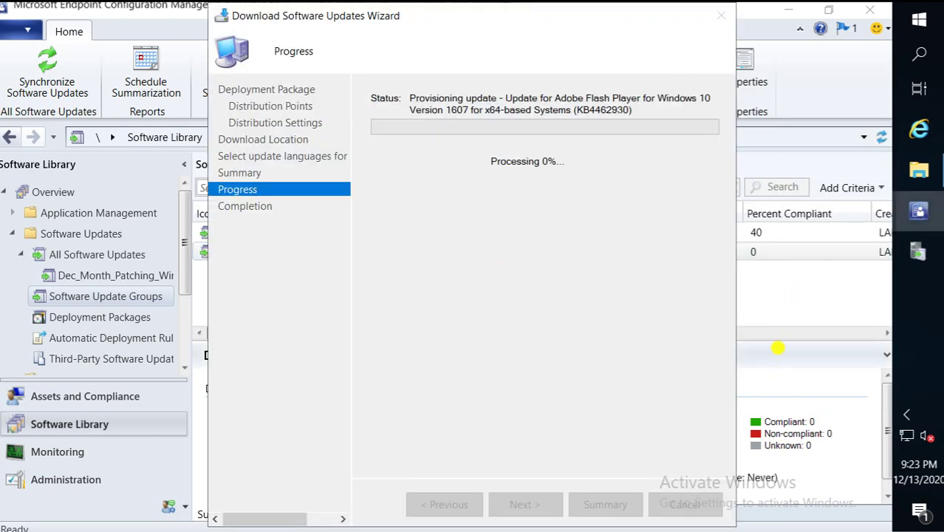
click(774, 289)
click(774, 289)
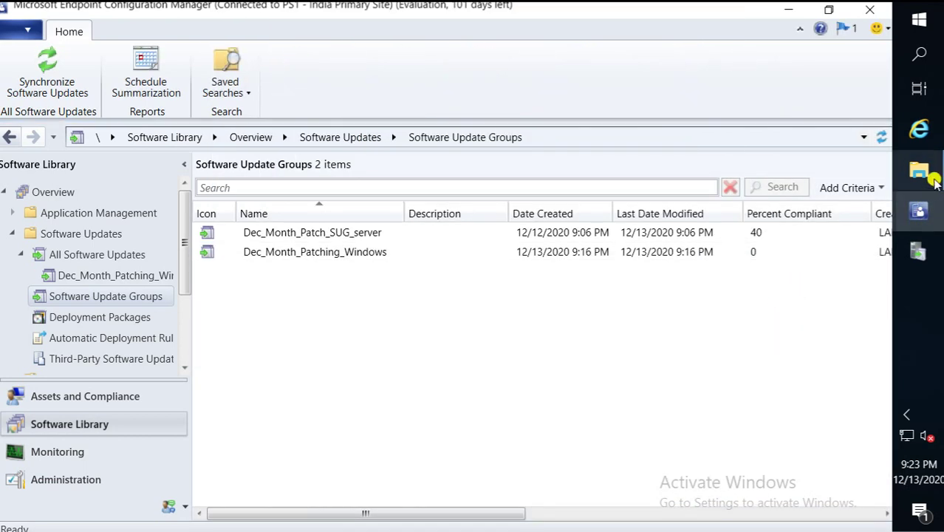
mouse_move(919, 172)
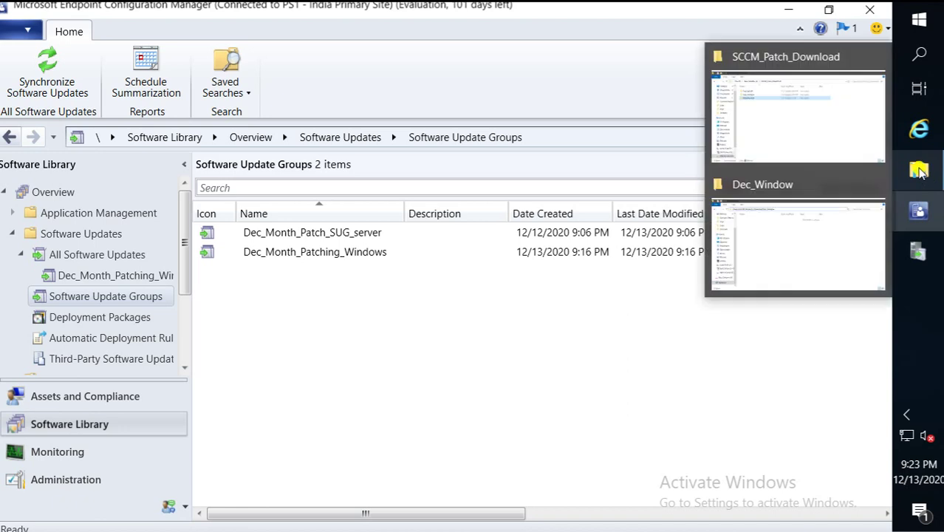
Open SCCM_Patch_Download\Dec_Window in File Explorer and refresh it.
click(810, 130)
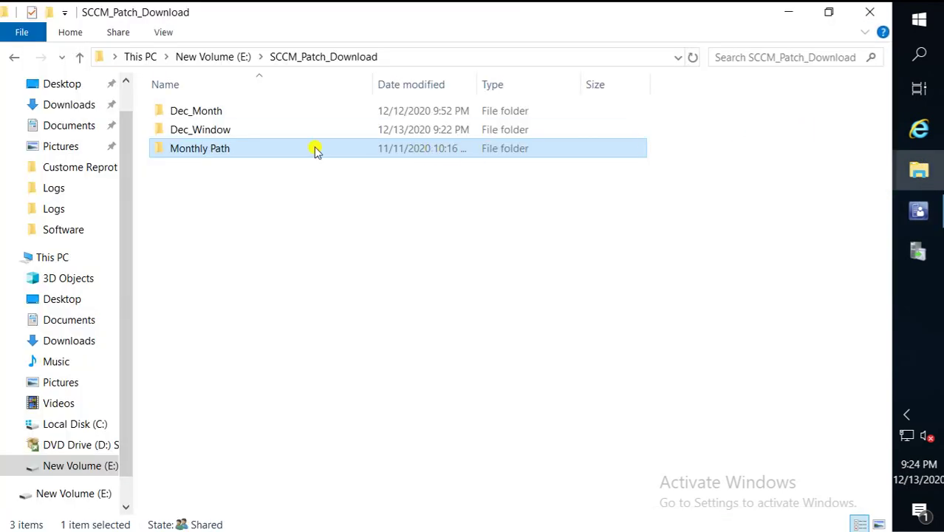
double_click(240, 153)
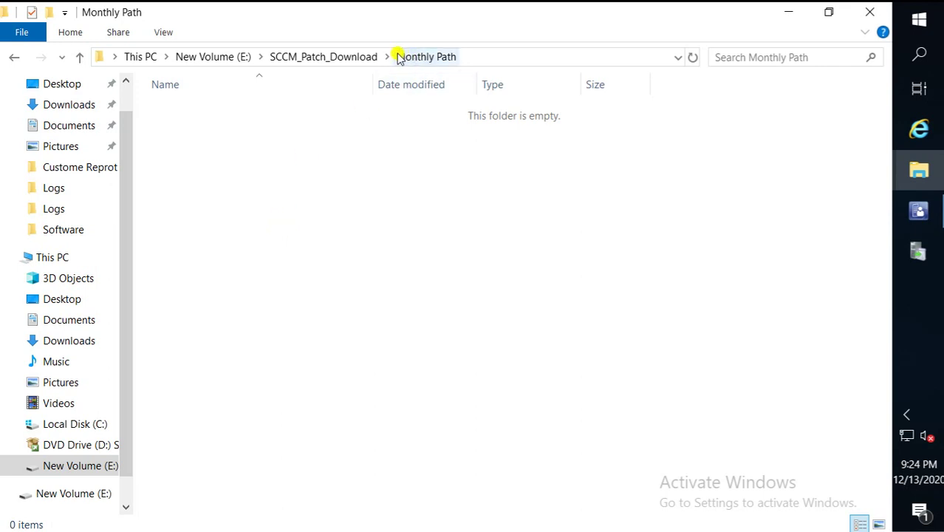
click(346, 58)
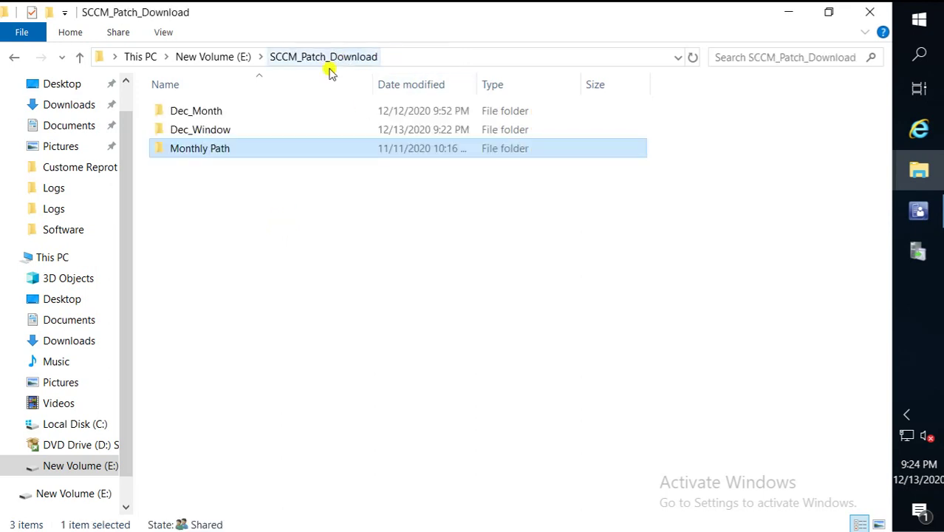
double_click(216, 131)
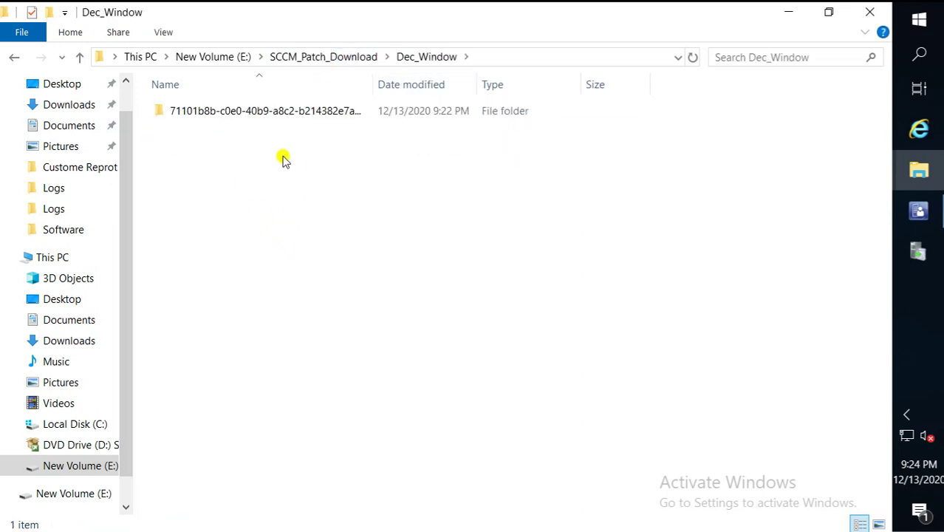
right_click(283, 157)
click(335, 223)
Open the new 71101b8b… update subfolder, refresh it, then return and refresh Dec_Window.
click(278, 118)
double_click(278, 116)
right_click(295, 207)
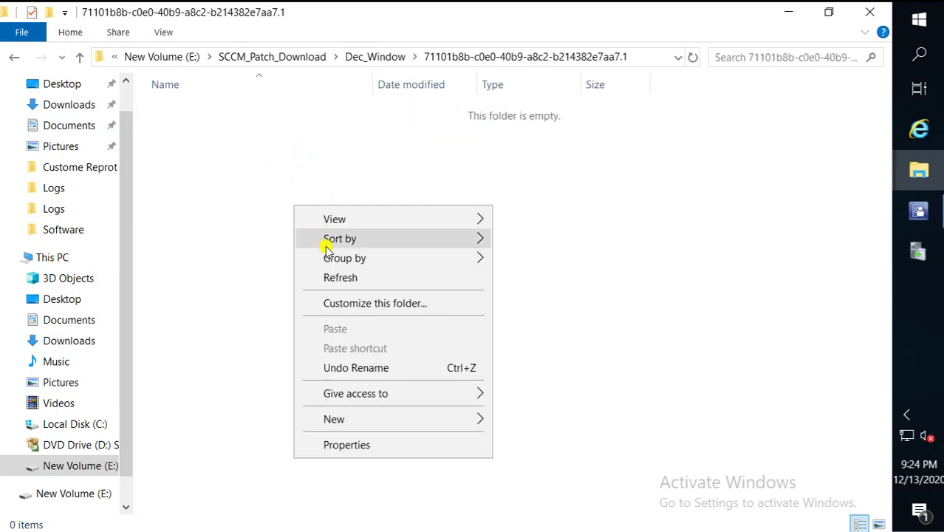
click(341, 281)
click(386, 57)
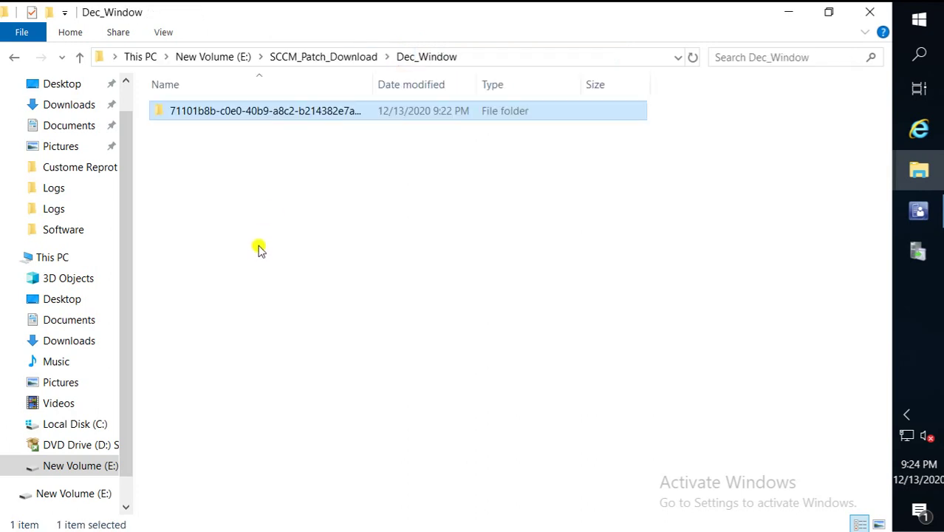
right_click(235, 152)
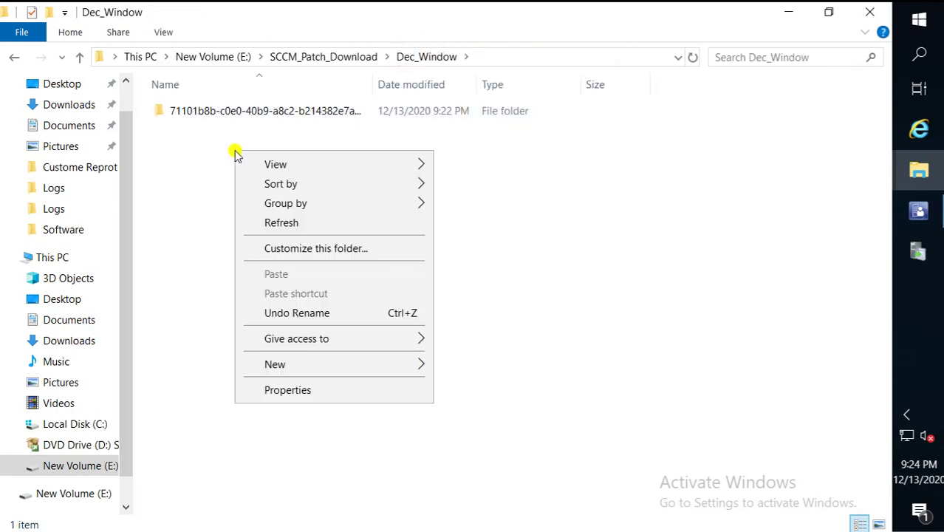
click(293, 222)
mouse_move(918, 211)
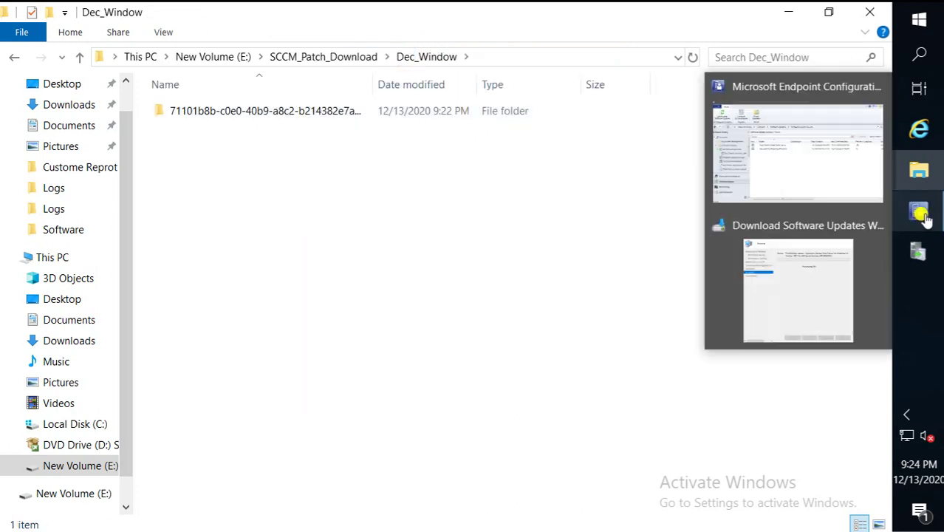
Review the completed Download Software Updates Wizard, close it, and minimize File Explorer.
click(822, 274)
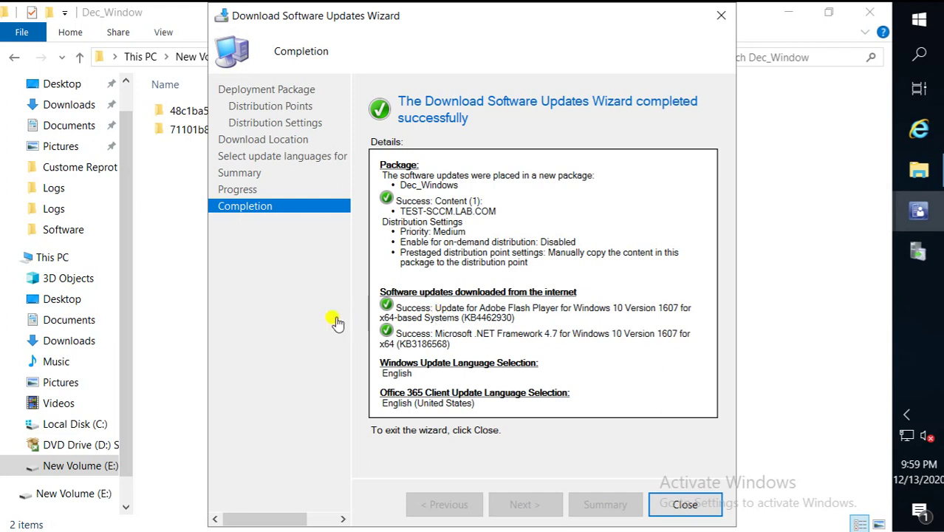
click(683, 504)
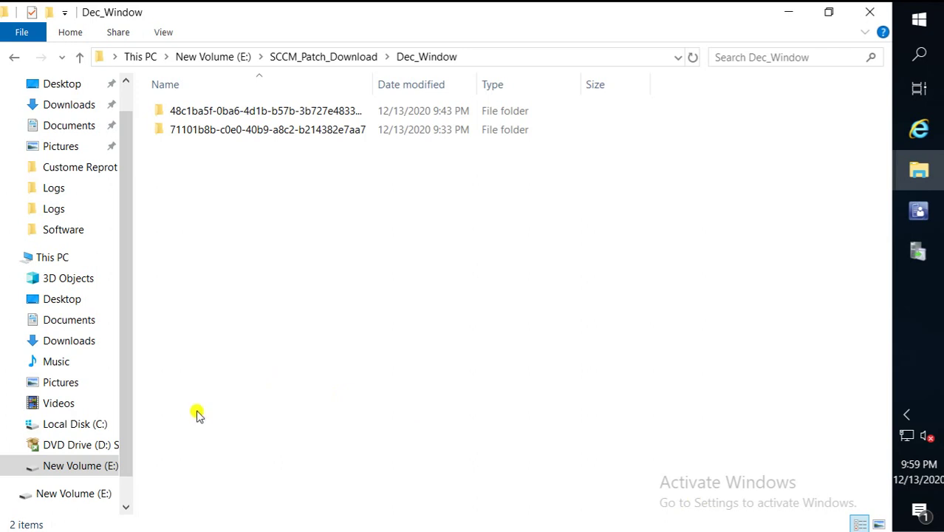
click(788, 11)
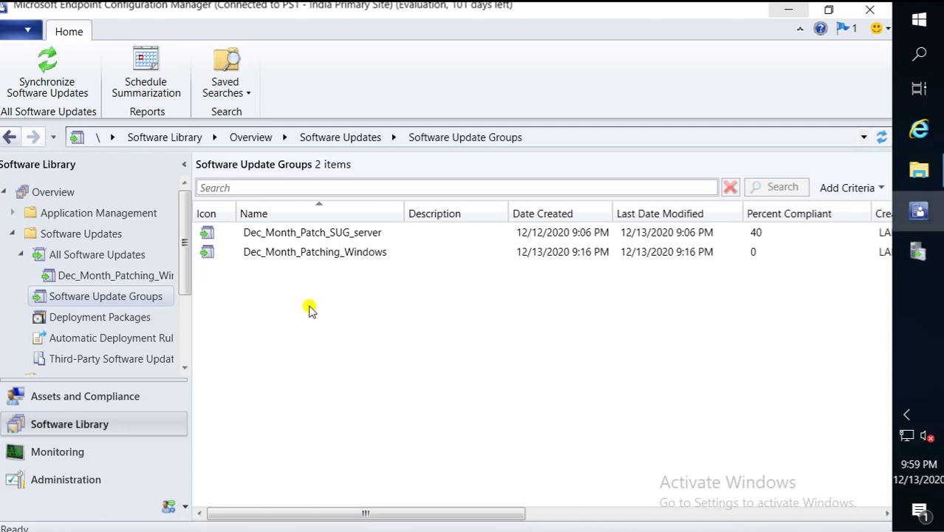
Check the deployment packages, then select the Dec_Month_Patching_Windows device collection.
click(116, 317)
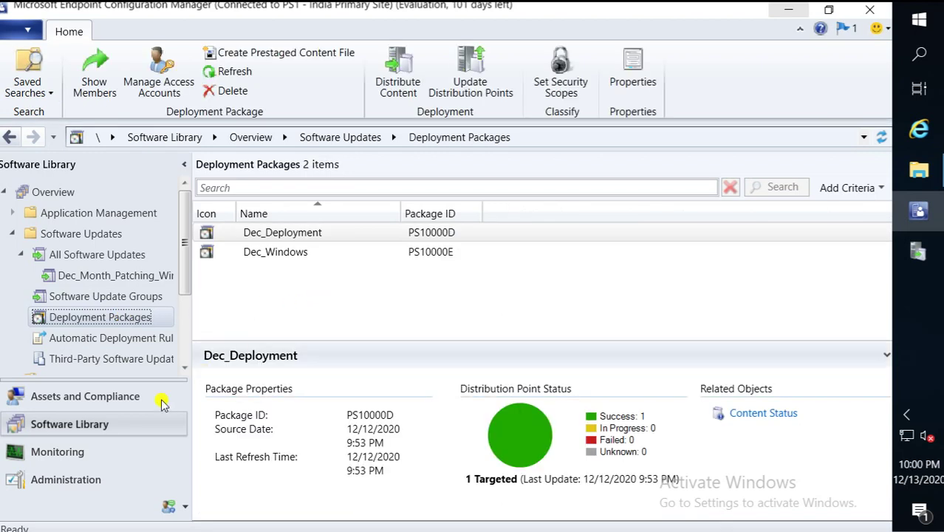
click(81, 397)
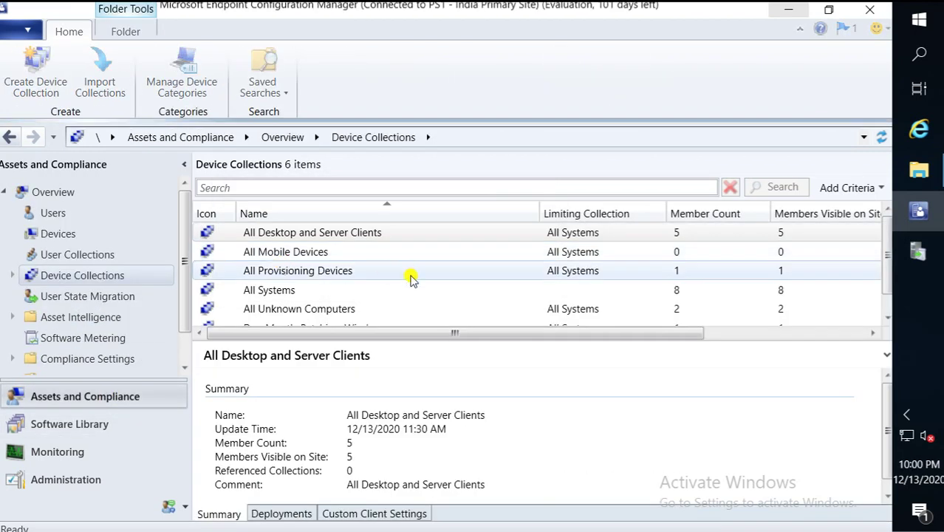
drag(422, 337, 416, 362)
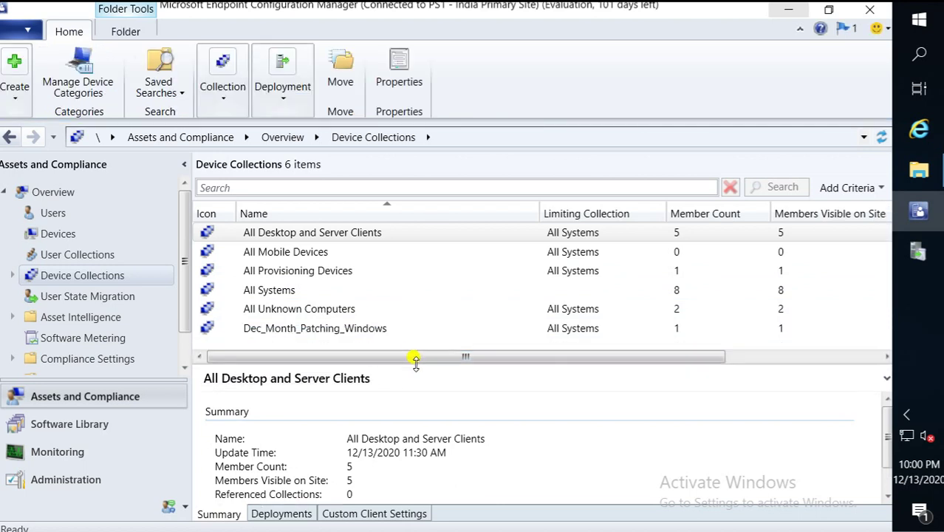
click(316, 330)
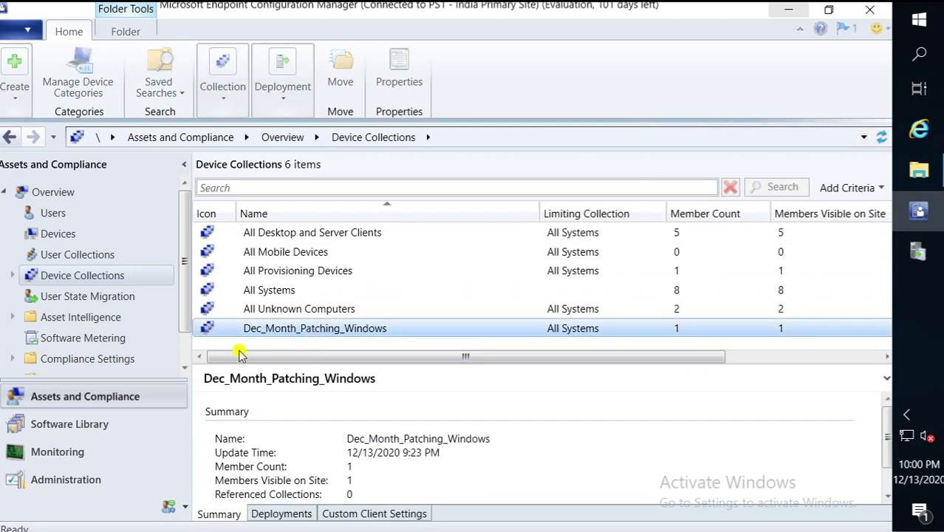
Select Dec_Month_Patching_Windows in Software Update Groups, now downloaded and 60 percent compliant.
click(83, 425)
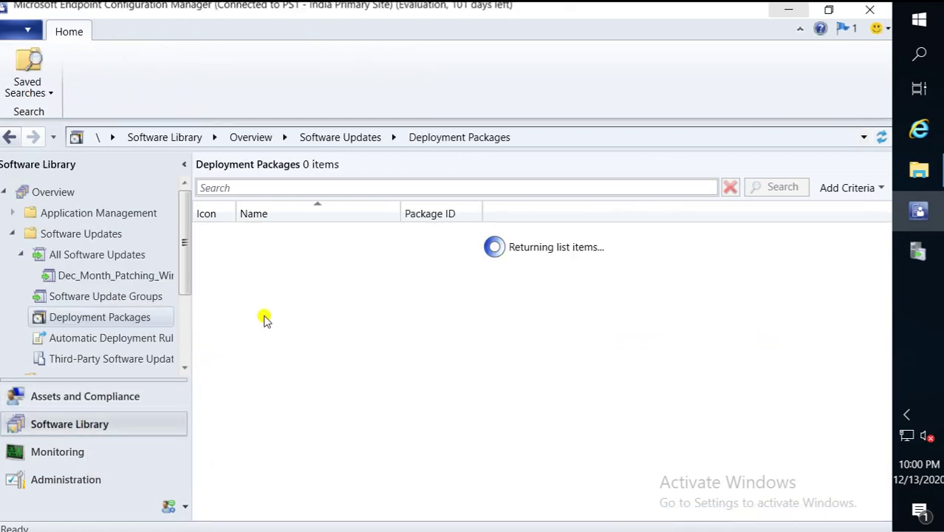
click(112, 296)
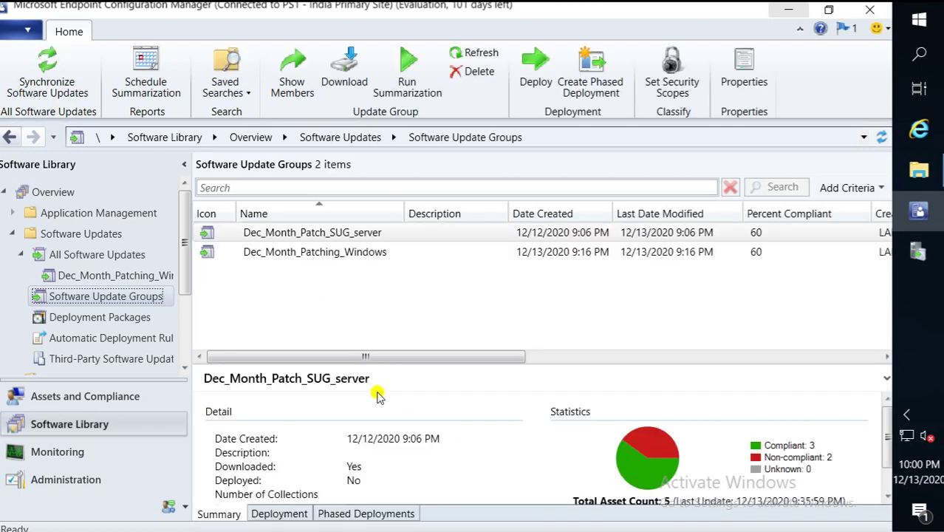
click(332, 258)
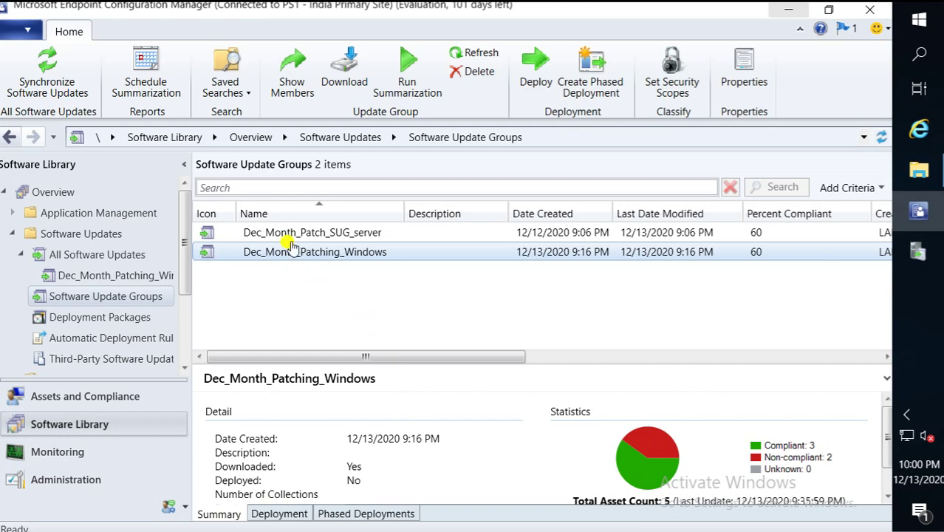
click(315, 255)
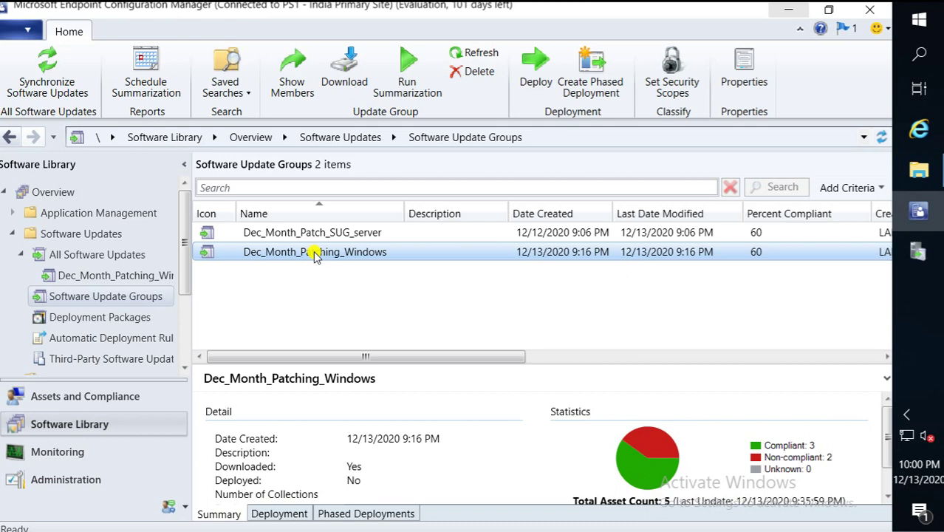
Deploy the Dec_Month_Patching_Windows update group under the deployment name Dec_Windows.
right_click(316, 255)
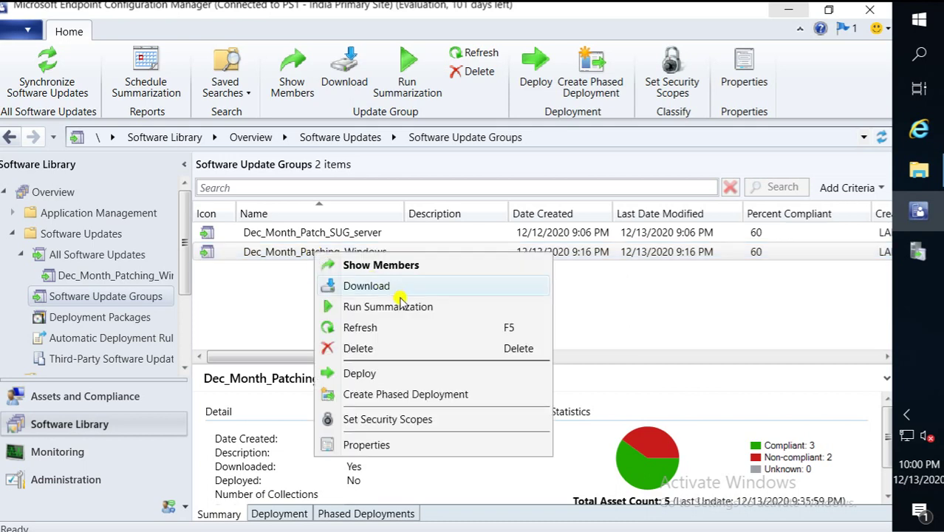
click(374, 375)
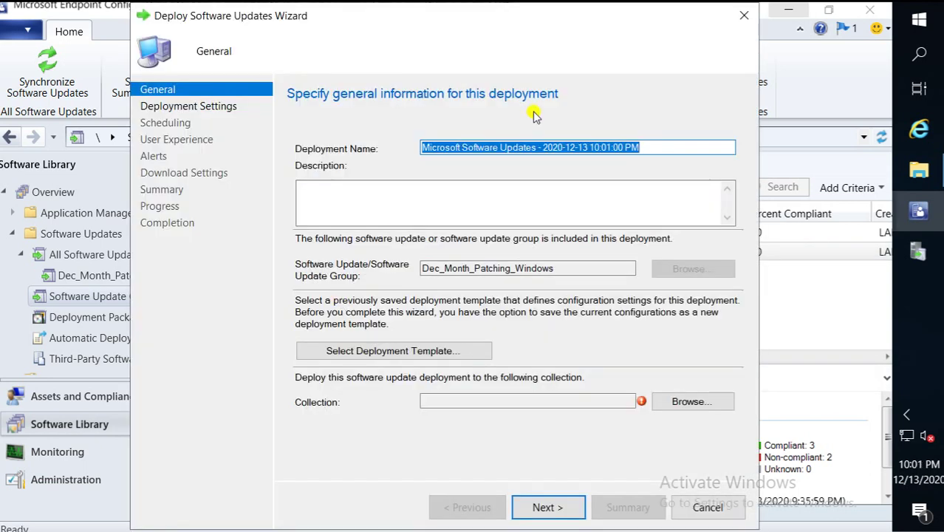
key(BackSpace)
text(De)
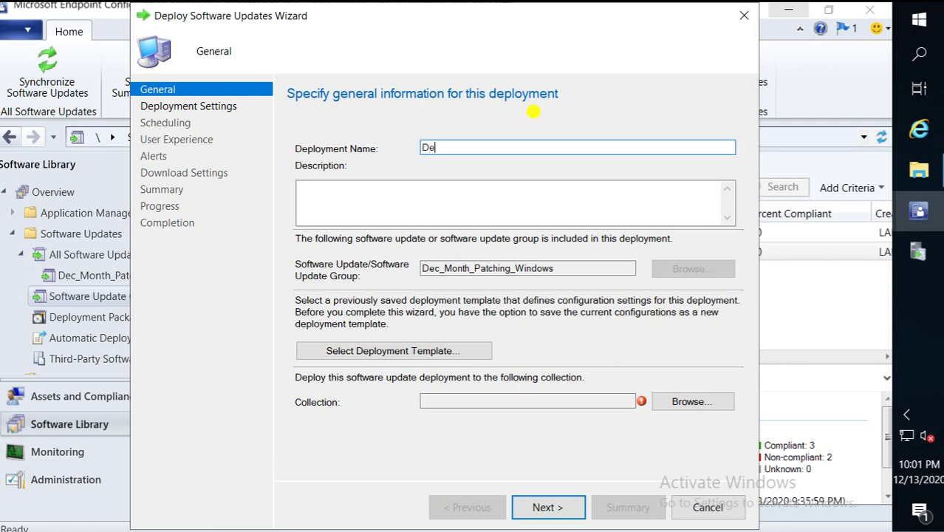
text(c_Windows)
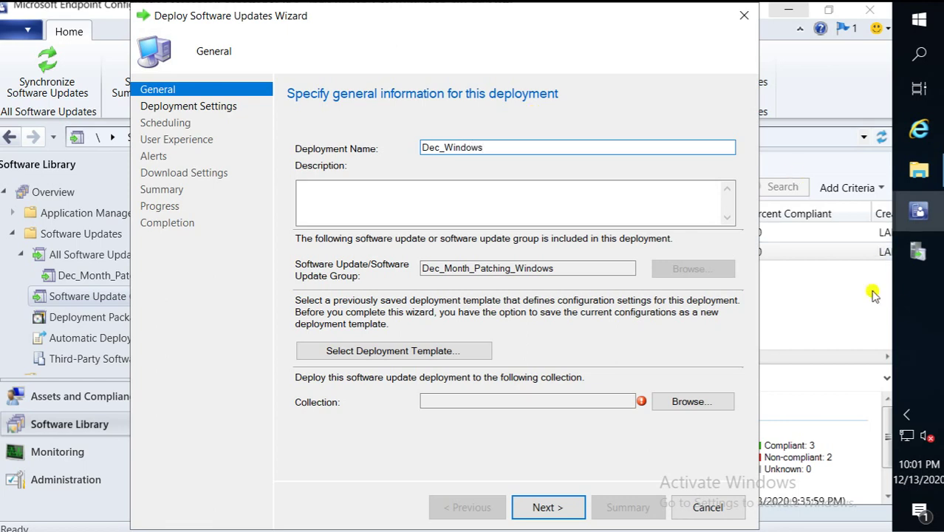
Target the Dec_Month_Patching_Windows collection and continue to Deployment Settings.
click(694, 401)
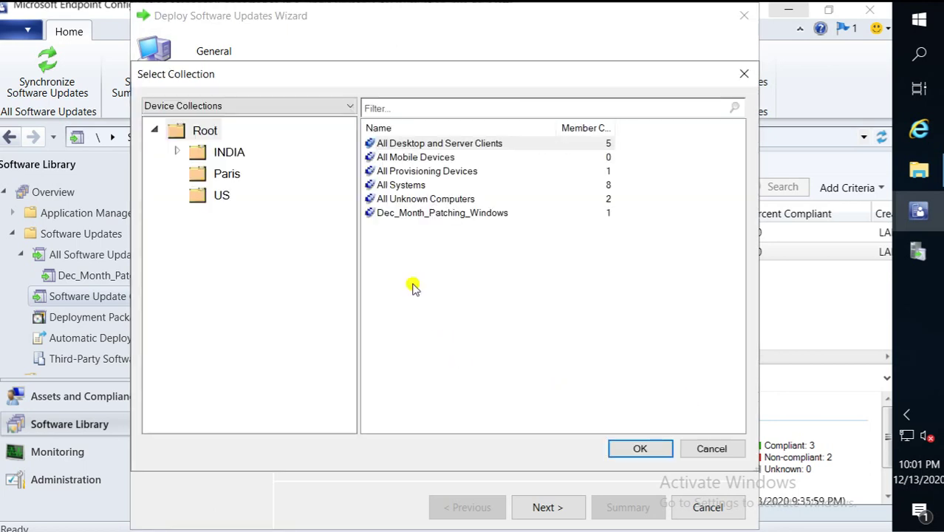
click(406, 213)
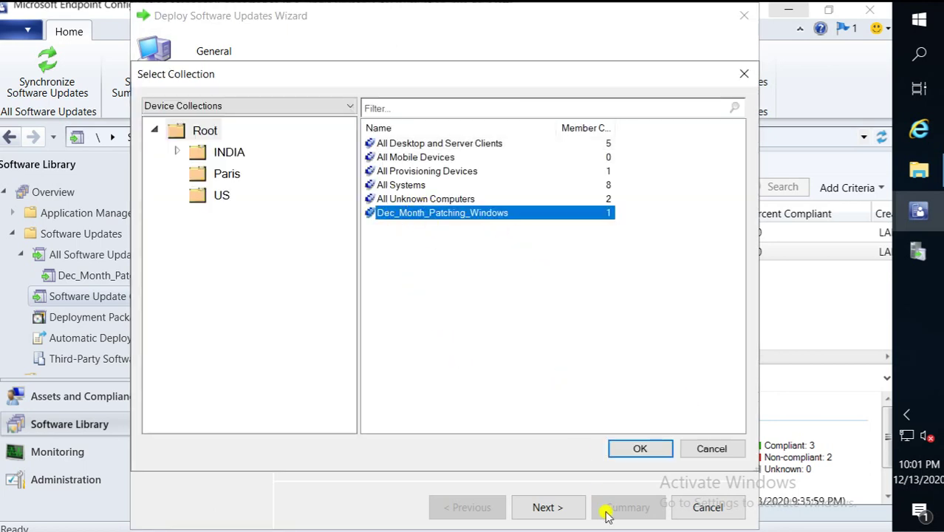
click(661, 452)
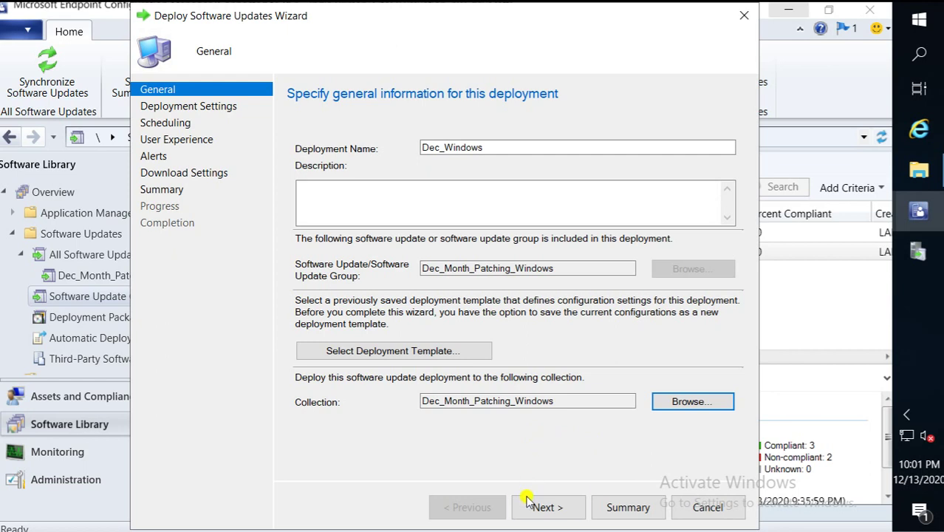
click(548, 508)
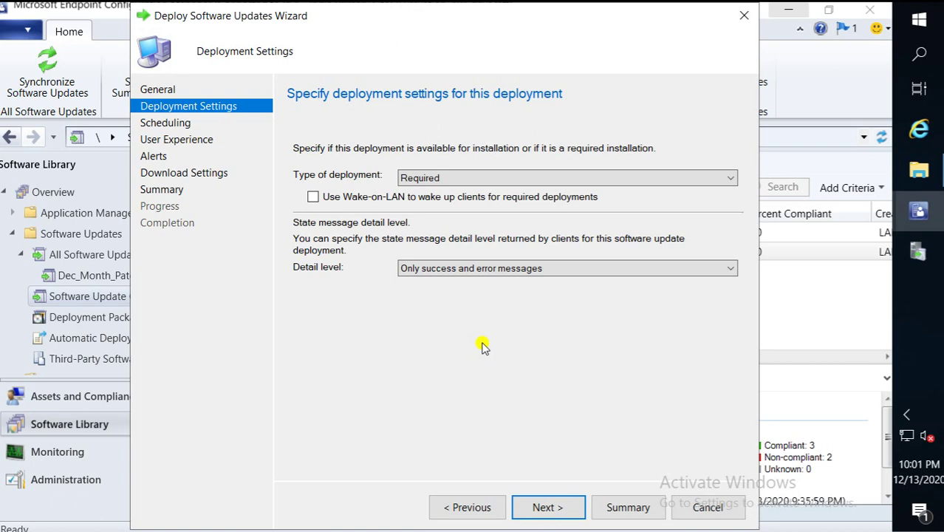
Change Type of deployment from Required to Available, then continue to Scheduling.
click(481, 179)
click(445, 203)
click(440, 181)
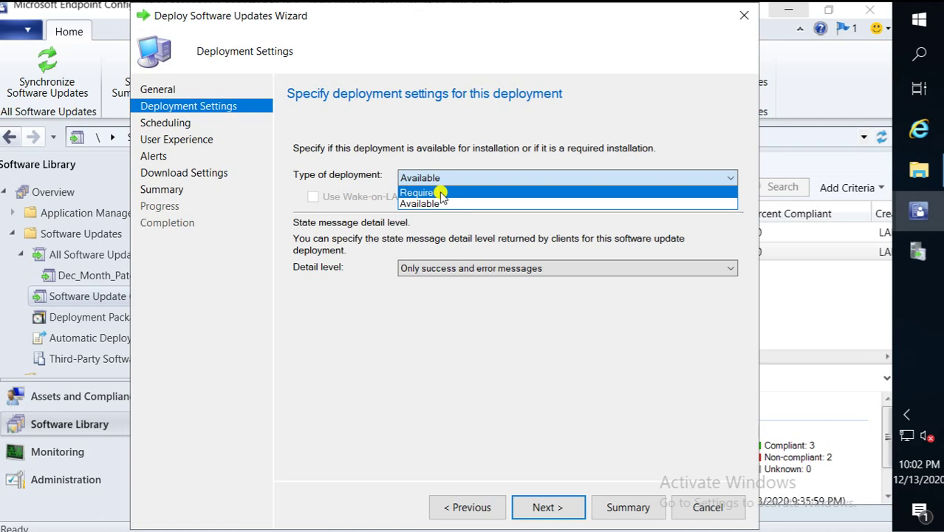
click(441, 204)
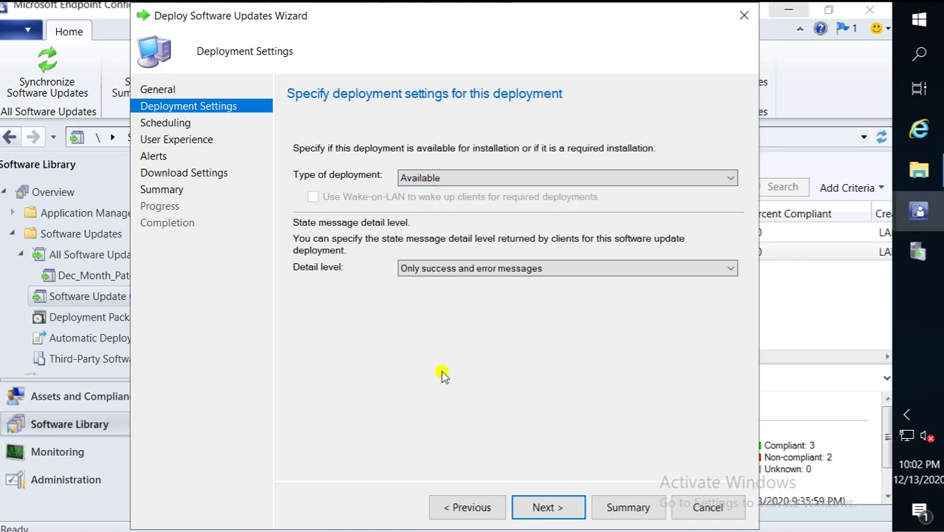
click(540, 503)
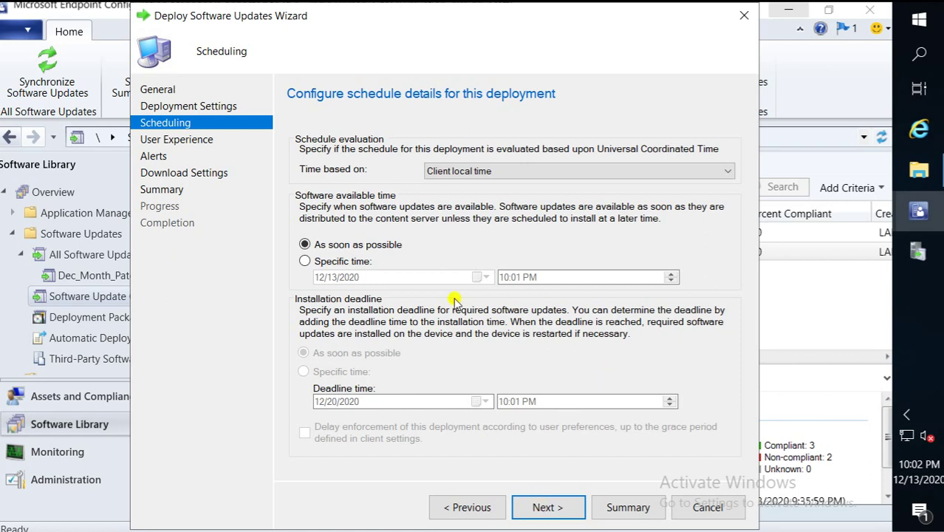
Set Software available time to the specific time 12/13/2020 10:01 PM instead of ASAP.
click(344, 262)
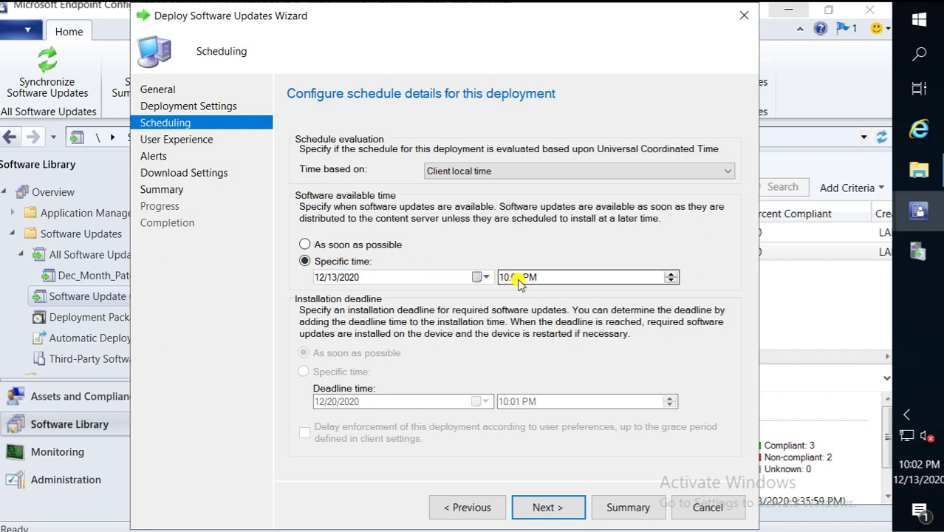
click(350, 246)
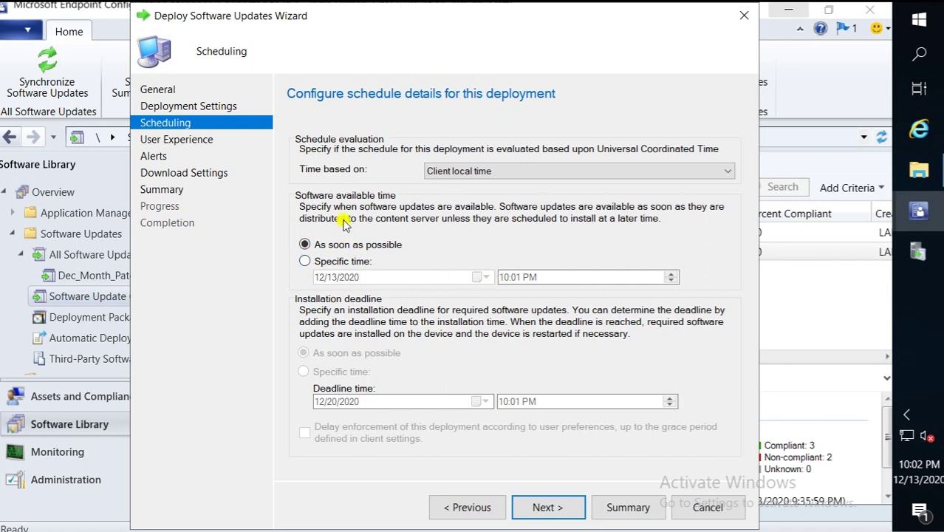
click(346, 262)
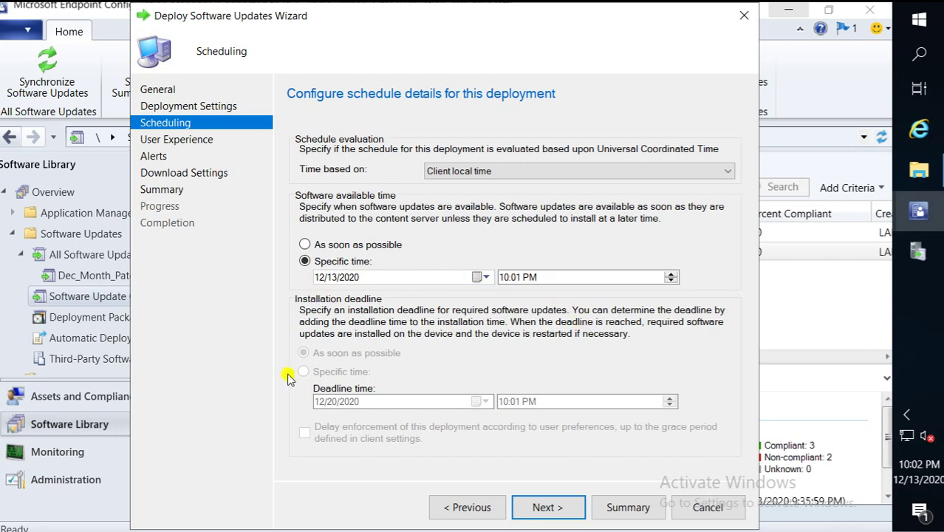
Set User notifications to 'Display in Software Center and show all notifications'.
click(558, 509)
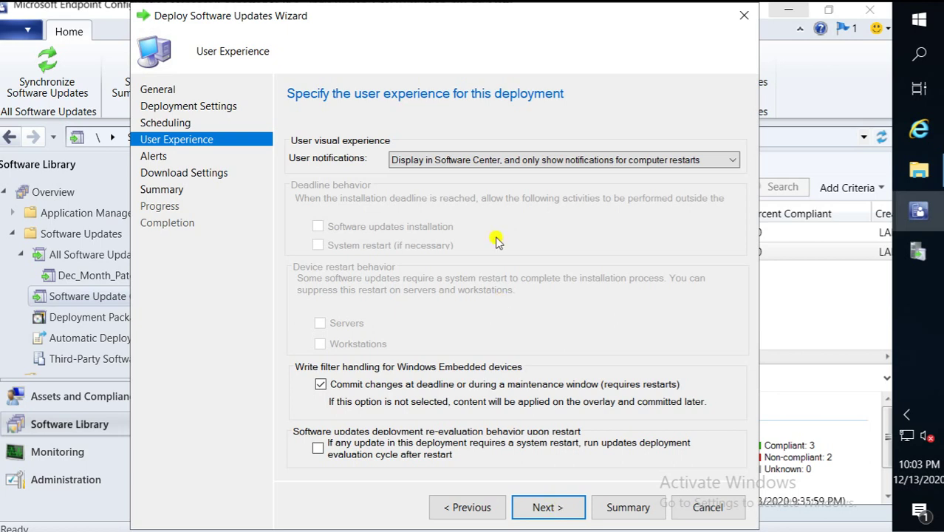
click(480, 159)
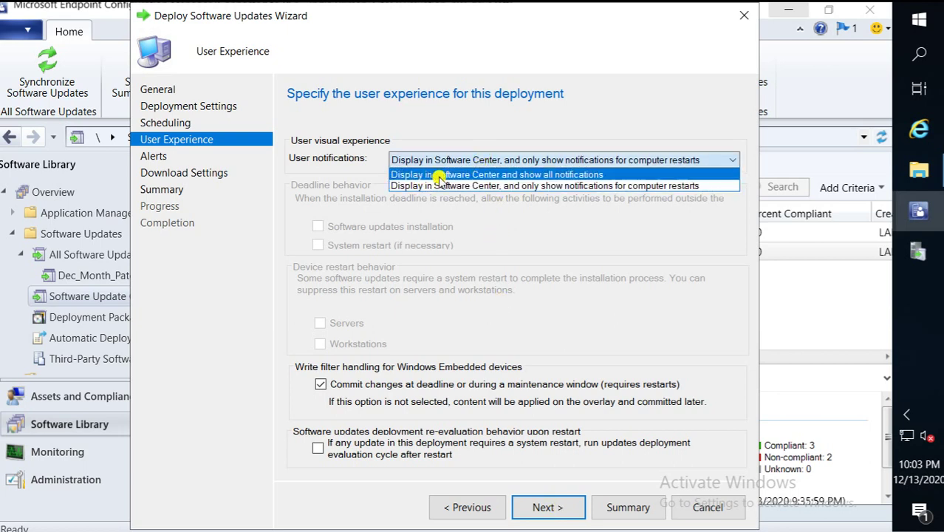
click(456, 175)
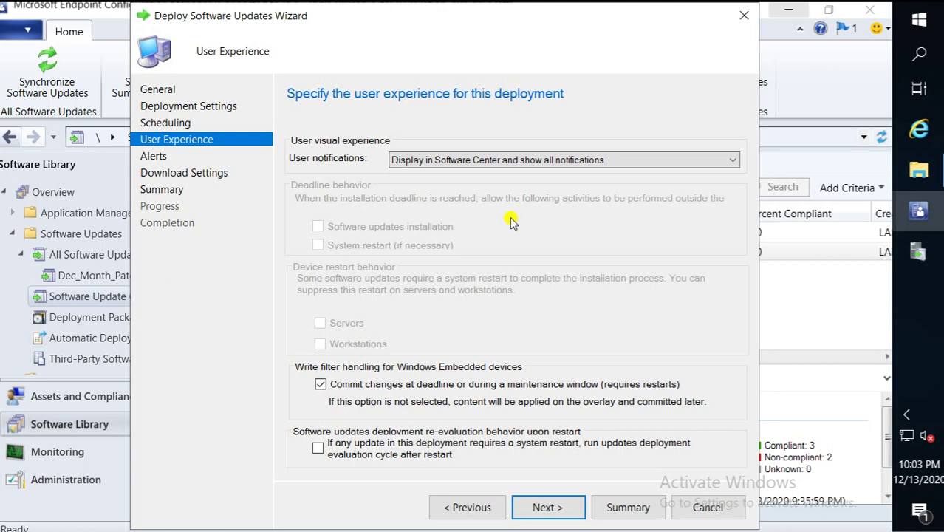
click(486, 159)
click(488, 168)
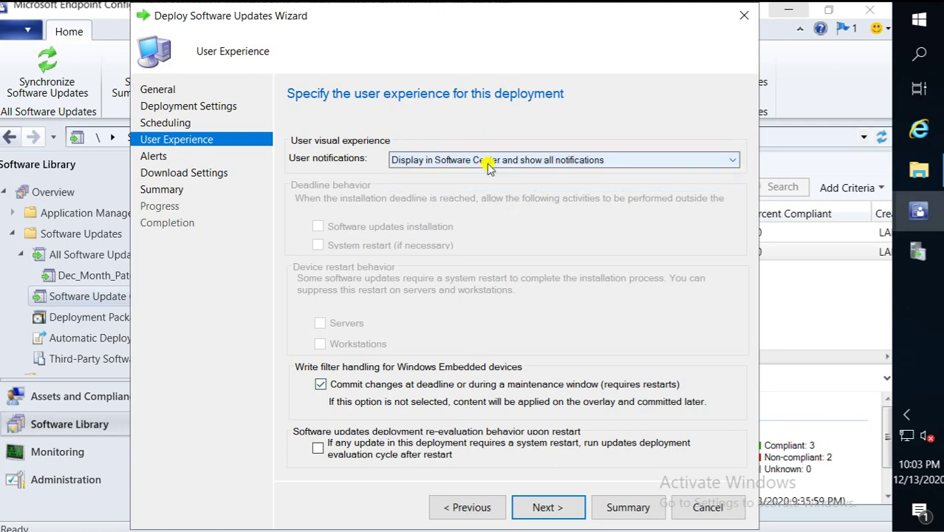
Go back and switch the deployment to Required, keeping notifications set to show all.
click(467, 509)
click(467, 509)
click(452, 181)
click(447, 194)
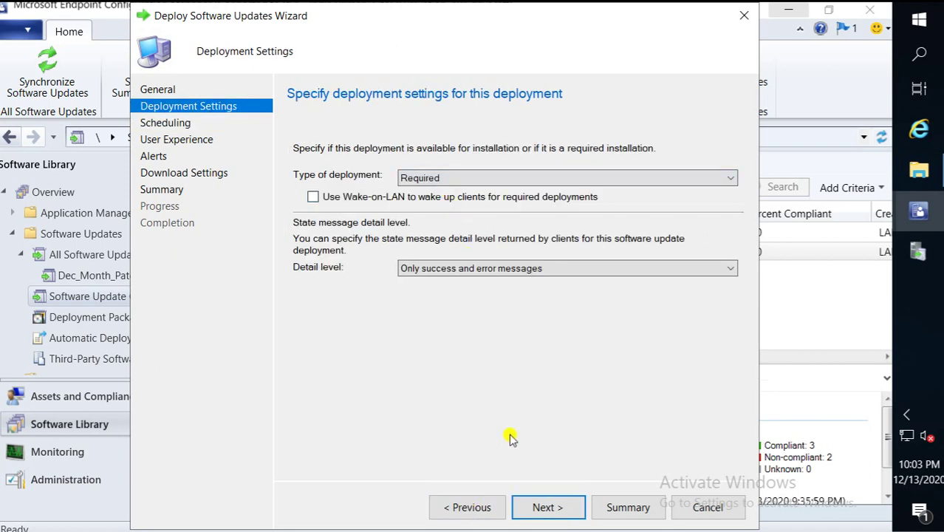
click(544, 513)
click(544, 515)
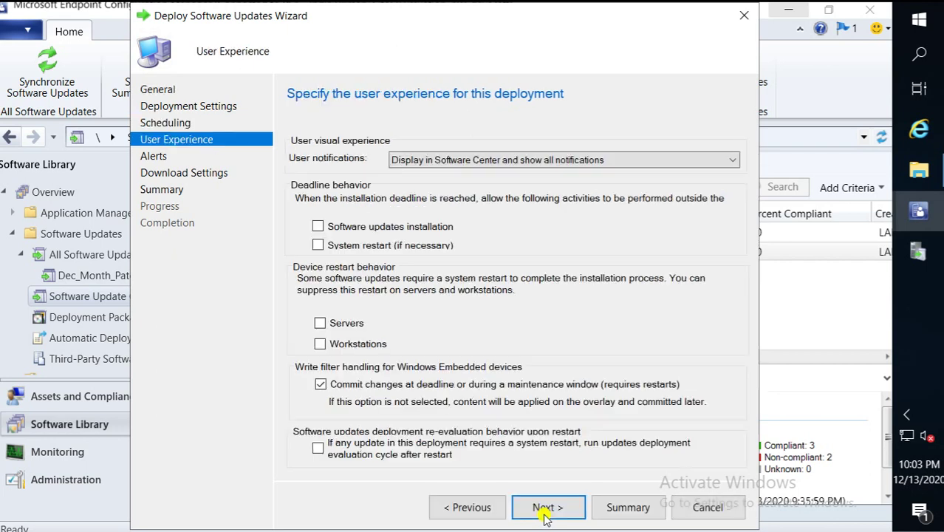
click(501, 156)
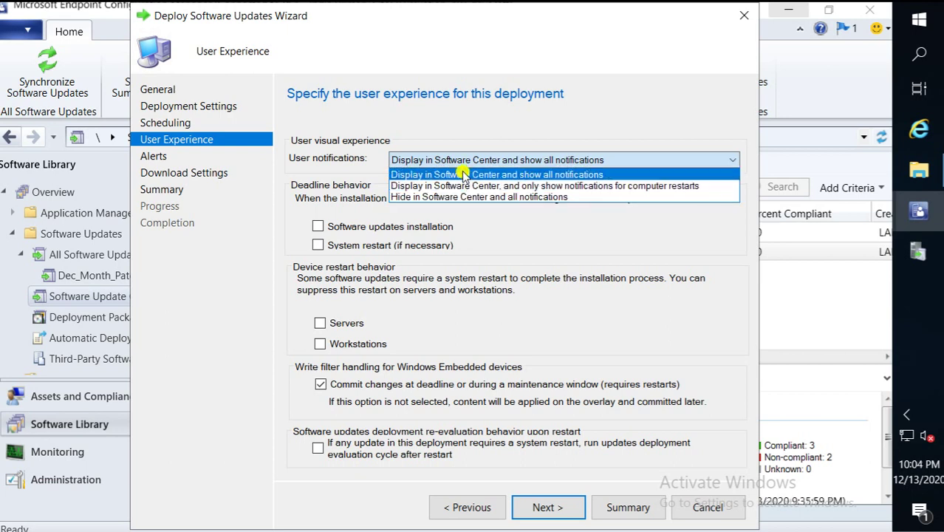
click(464, 175)
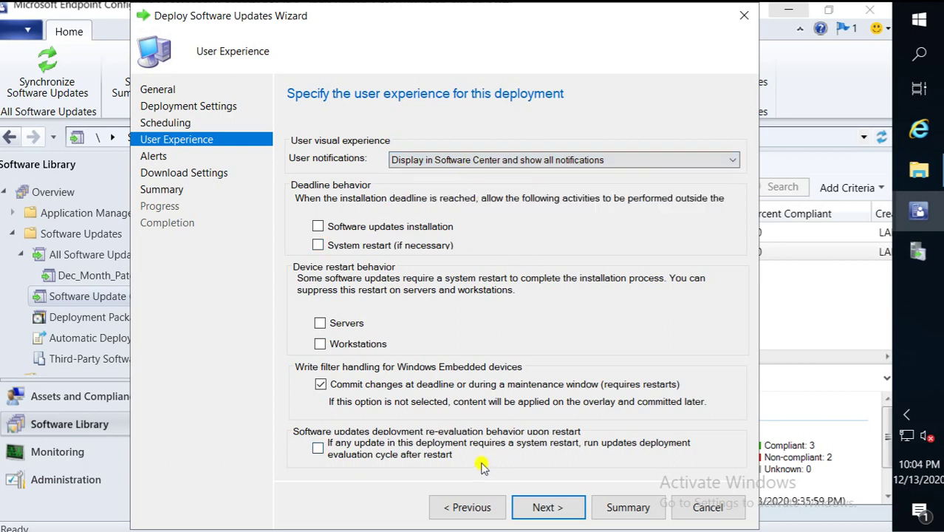
Switch the deployment back to Available and reselect 'show all notifications' before continuing.
click(456, 508)
click(458, 508)
click(459, 175)
click(449, 207)
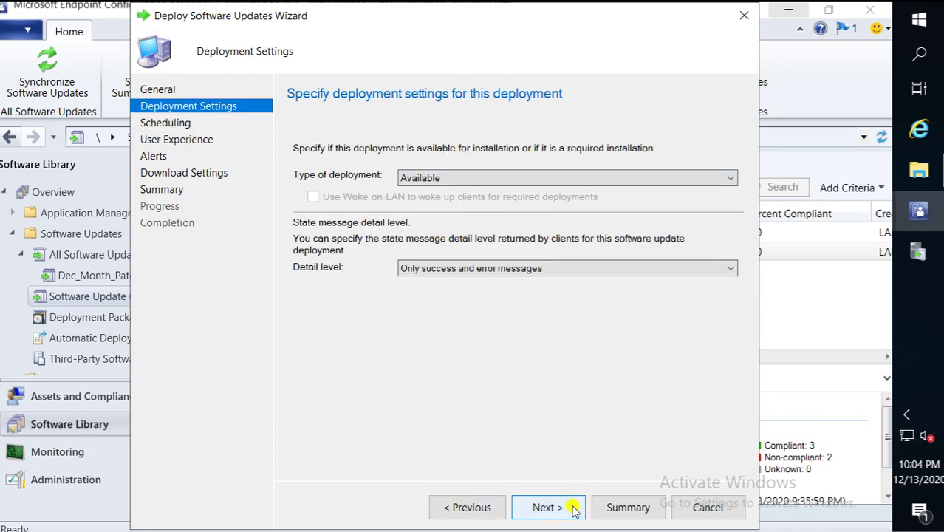
click(547, 509)
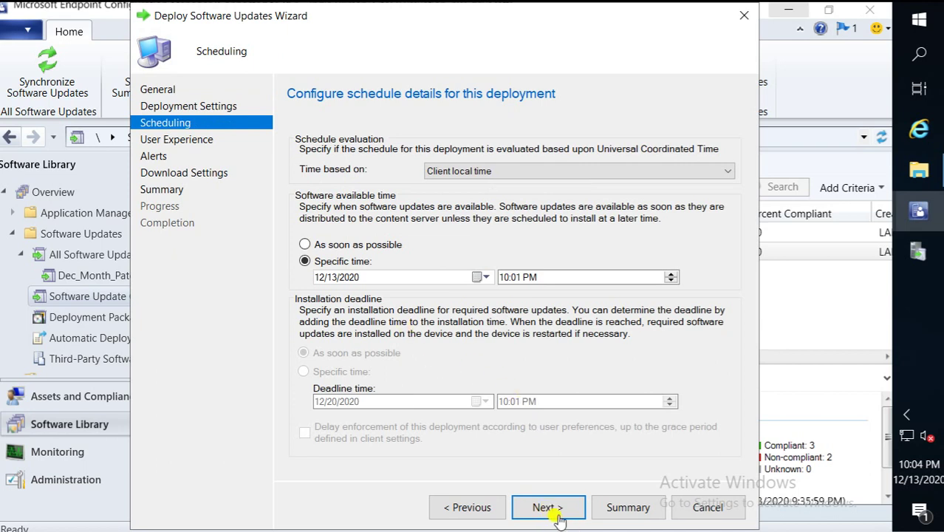
click(550, 509)
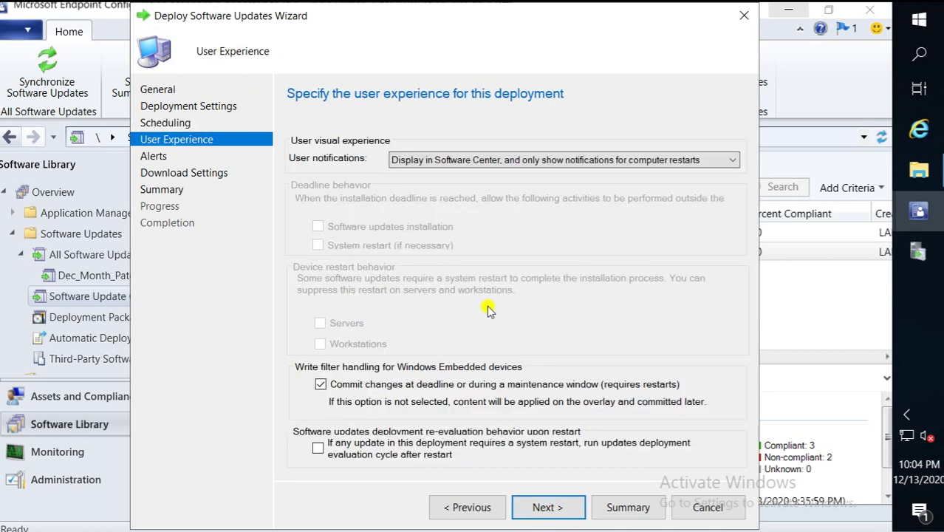
click(491, 161)
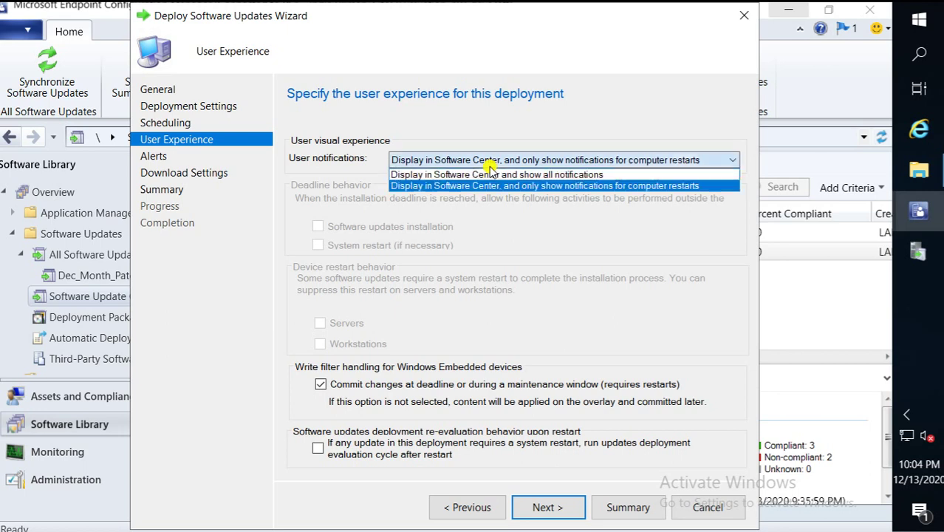
click(489, 173)
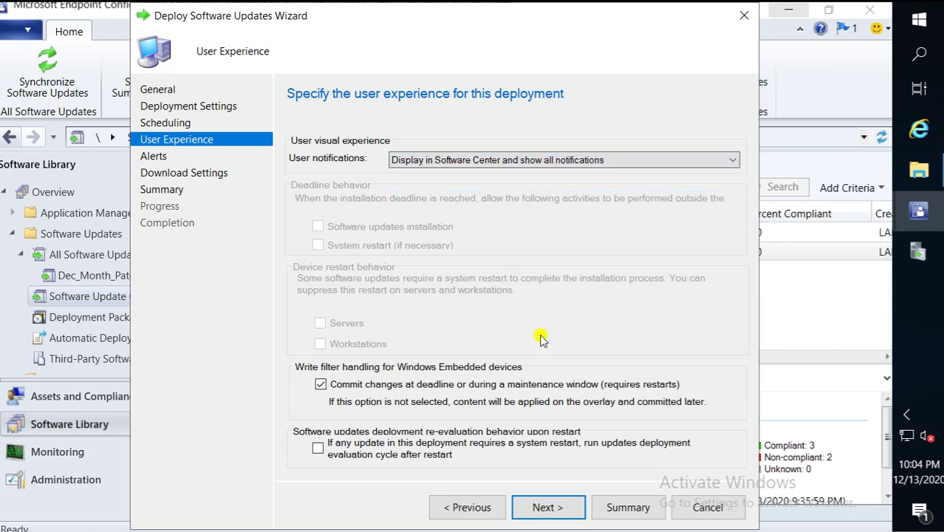
click(544, 506)
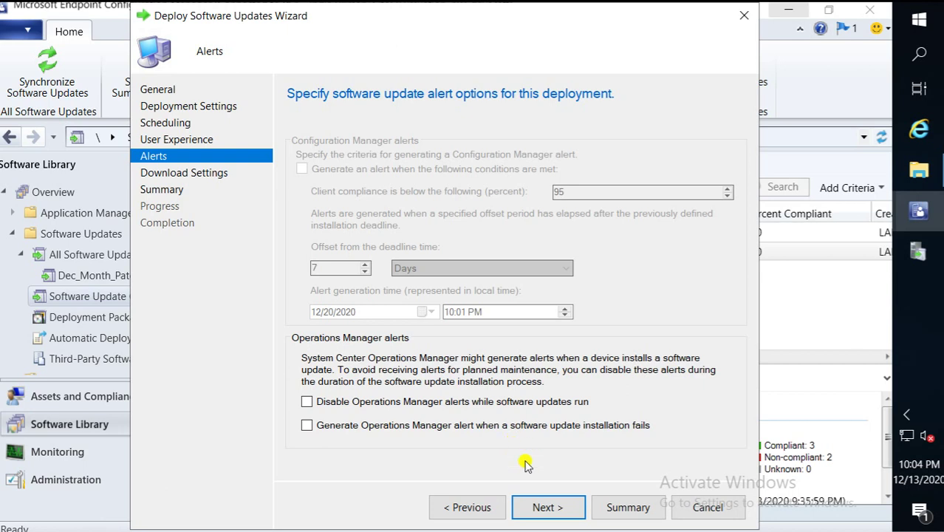
Accept the Alerts, Download Settings and Summary pages to create the deployment, then close the wizard.
click(545, 507)
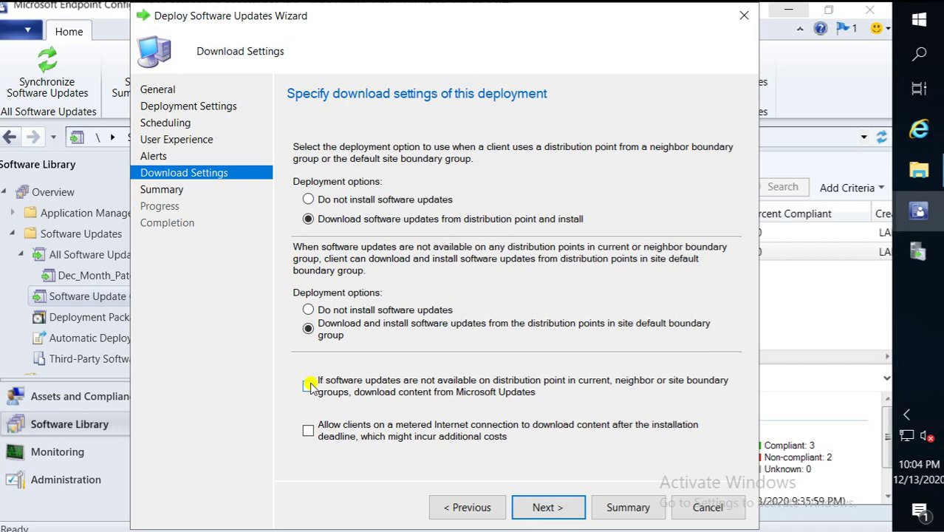
click(543, 508)
click(543, 508)
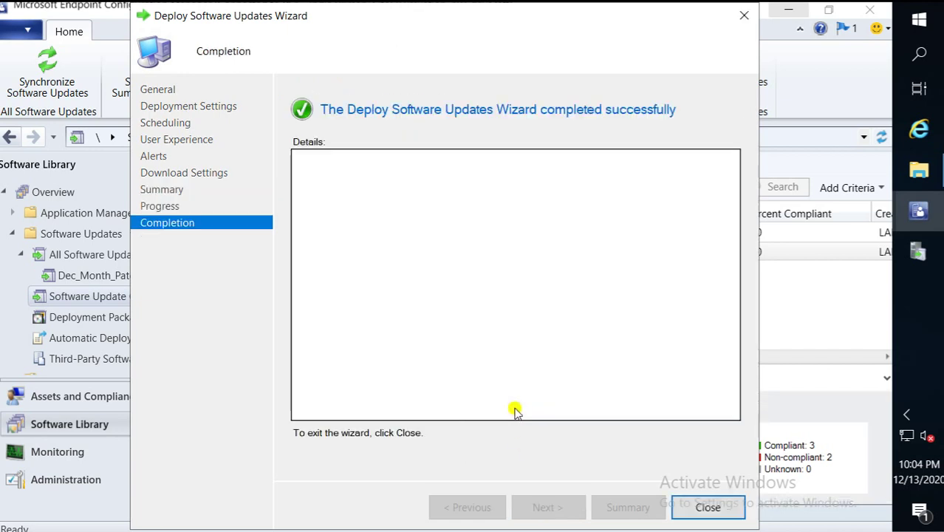
click(710, 506)
Show the group's Dec_Windows deployment in the Deployment tab, then lock to the client sign-in screen.
drag(462, 362, 451, 296)
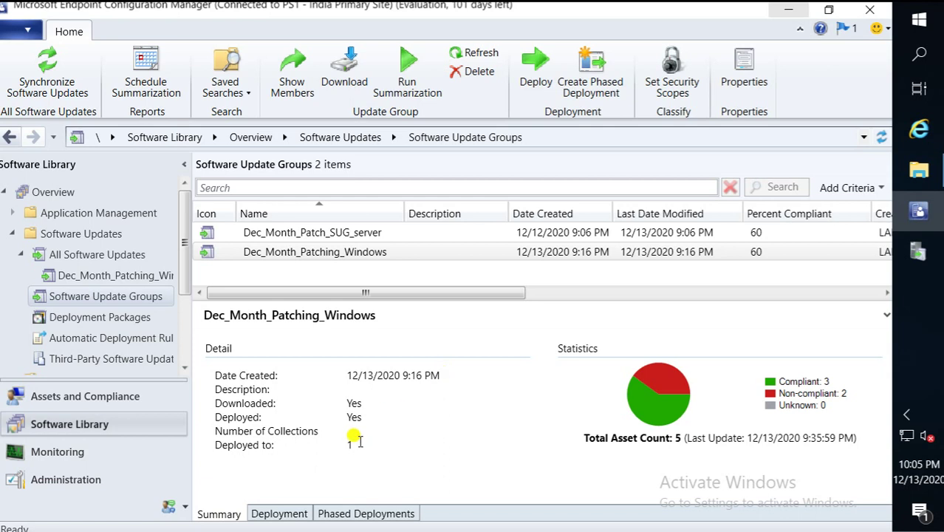
click(268, 511)
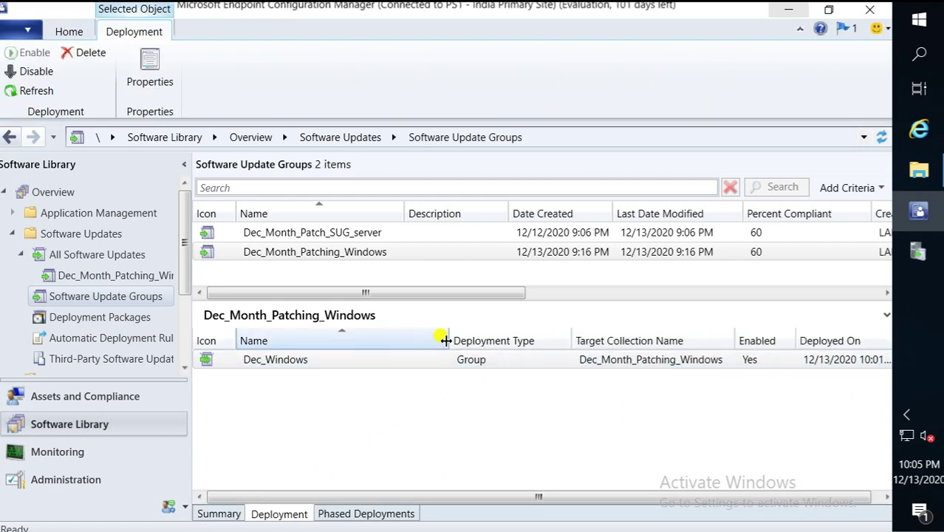
drag(447, 338, 407, 339)
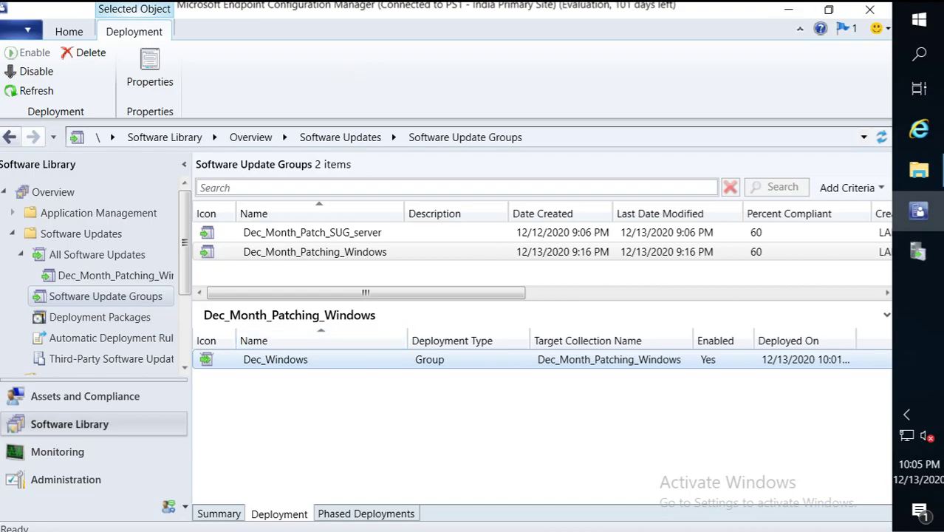
key(super+l)
click(297, 175)
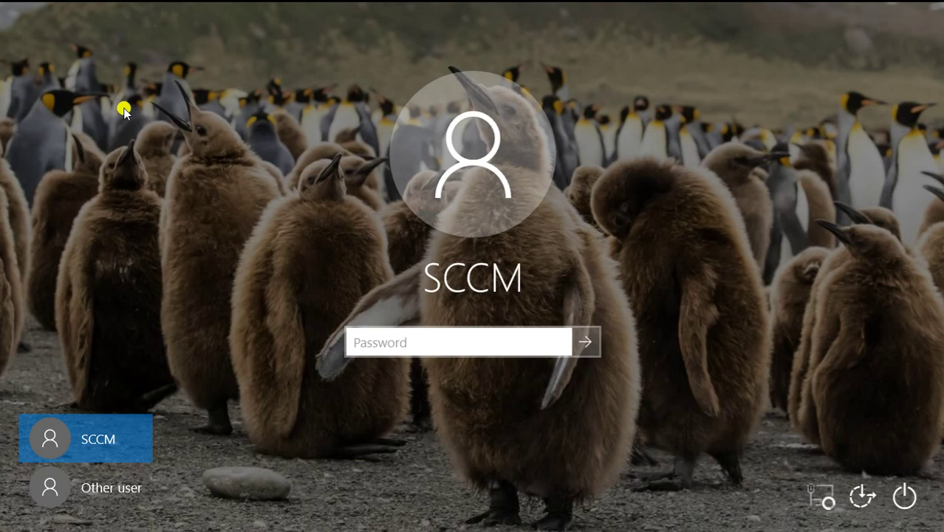
Sign in to the Windows 10 client with the account password and launch CMTrace.
text(p)
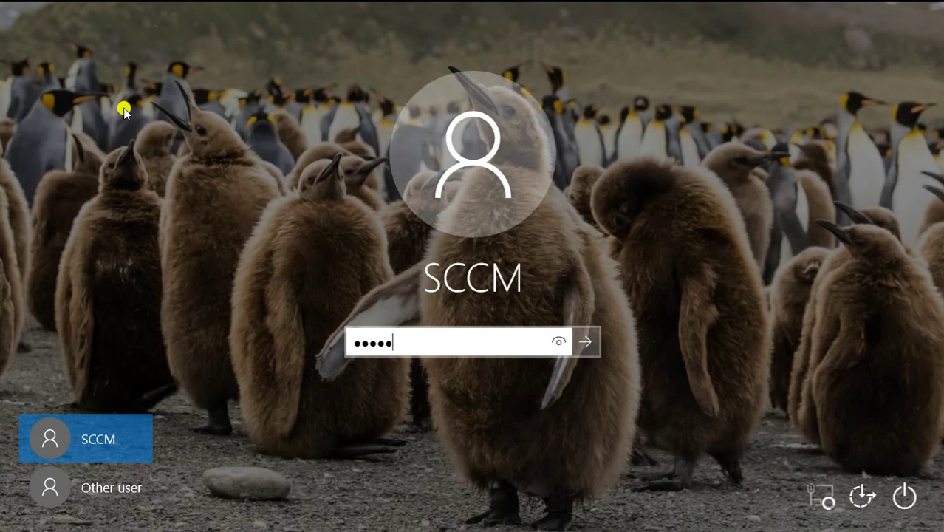
key(Return)
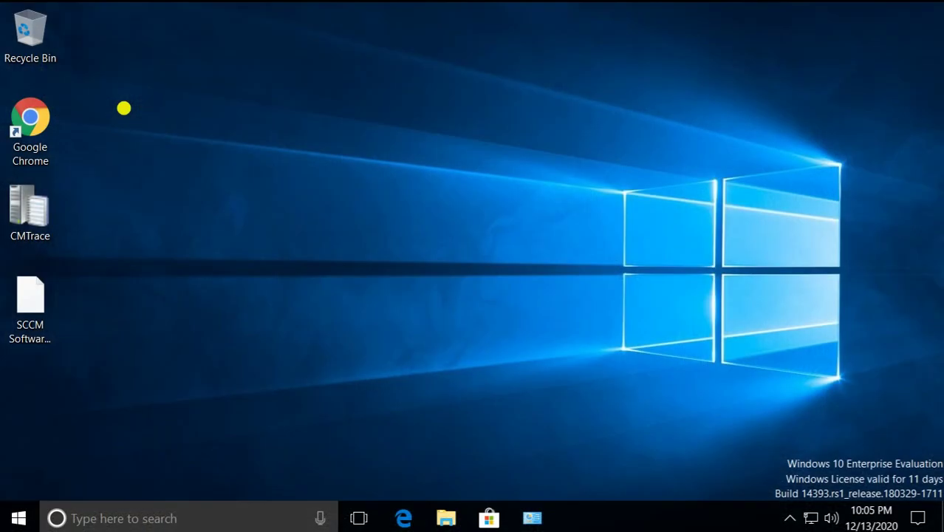
click(29, 211)
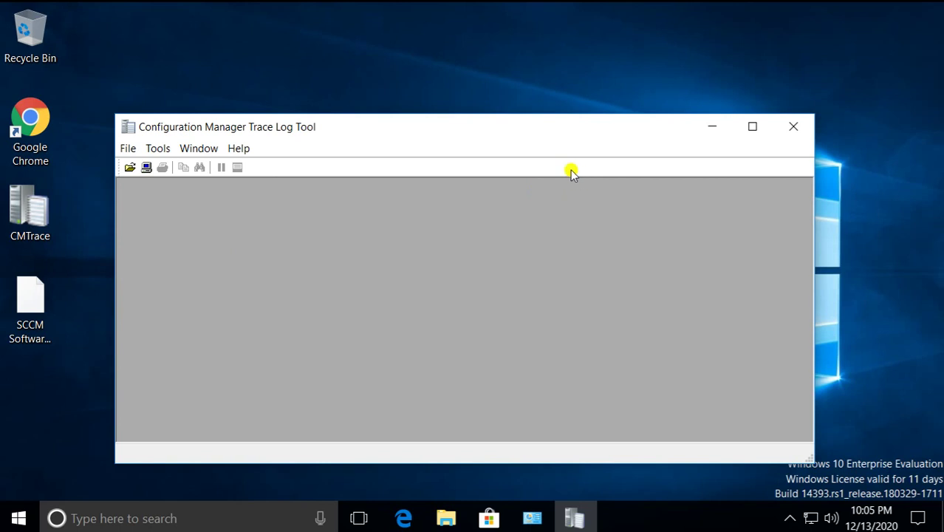
Maximize CMTrace and browse the Open dialog to C:\Windows\CCM\Logs.
double_click(483, 135)
click(12, 48)
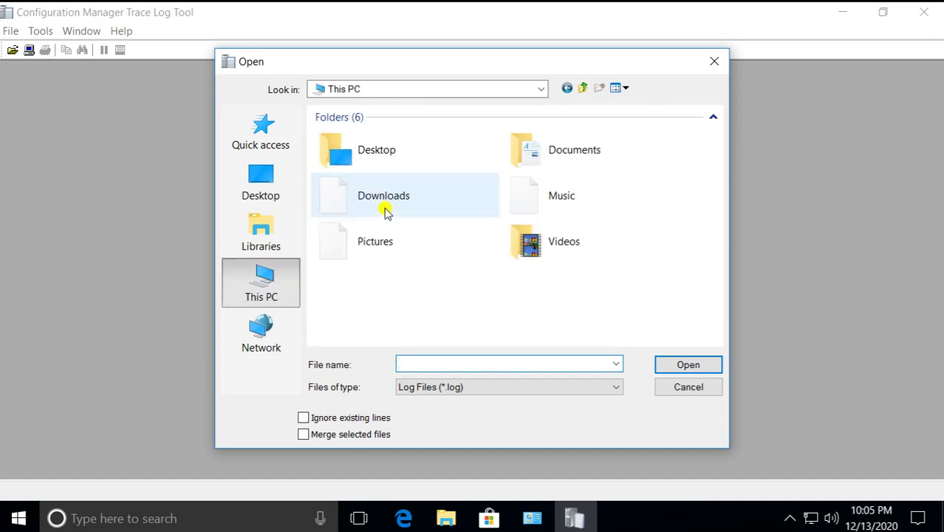
double_click(432, 309)
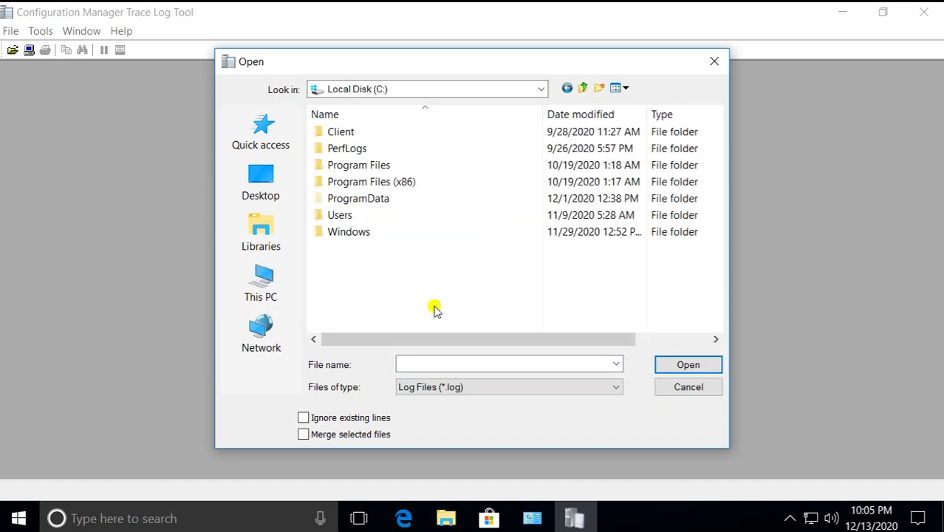
double_click(373, 231)
double_click(376, 279)
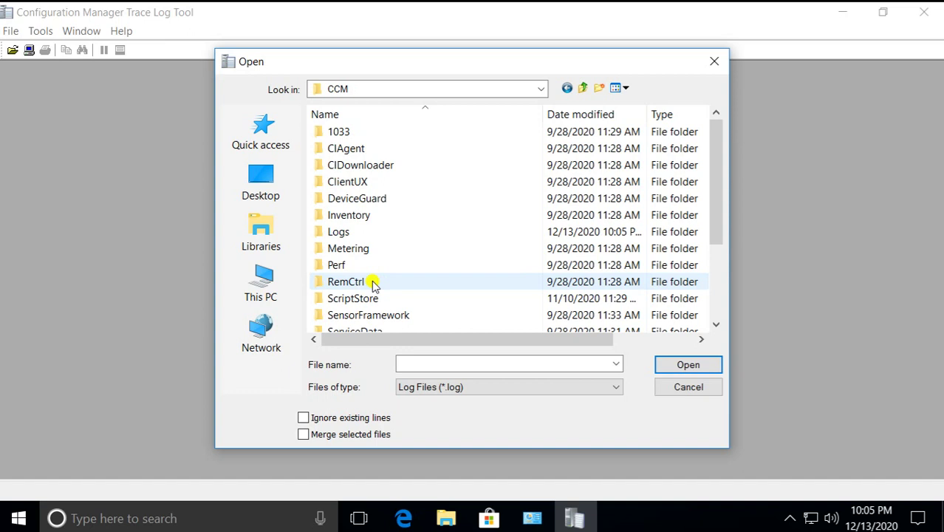
double_click(362, 230)
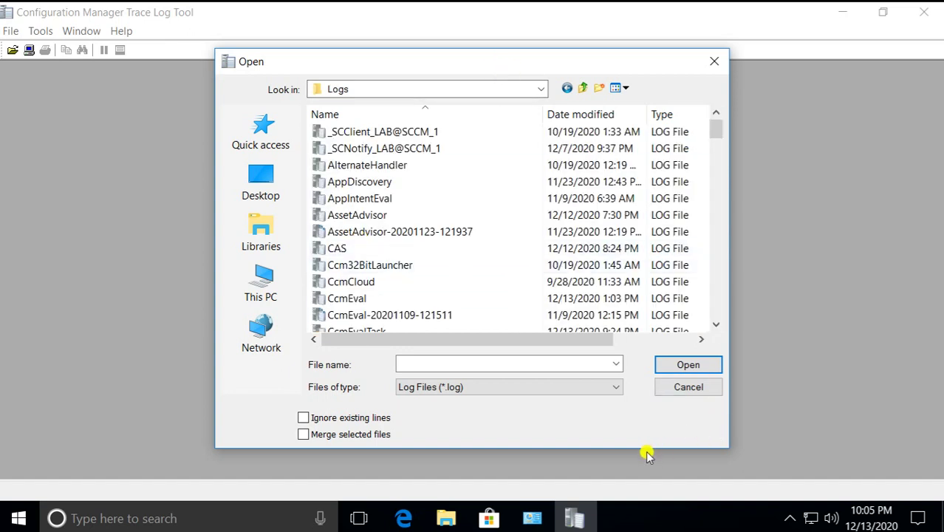
Select the CAS, PolicyEvaluator, DataTransferService, ContentTransferManager, UpdatesDeployment, UpdatesStore, UpdatesHandler and WUAHandler logs.
click(347, 249)
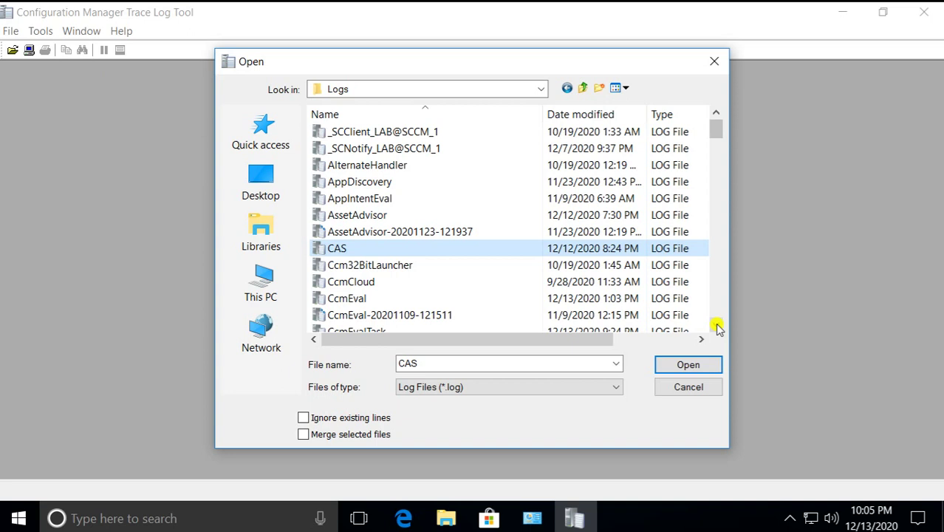
drag(716, 325, 717, 326)
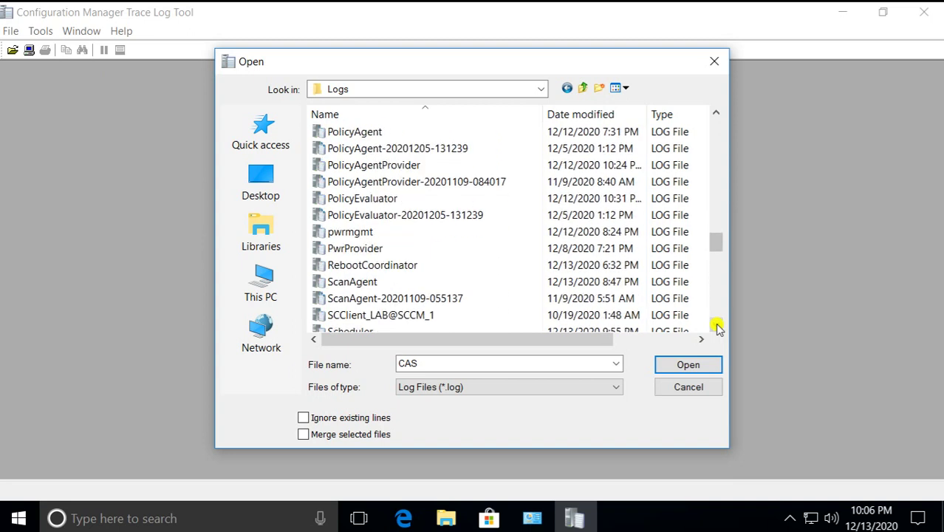
ctrl+click(389, 200)
drag(716, 113, 715, 115)
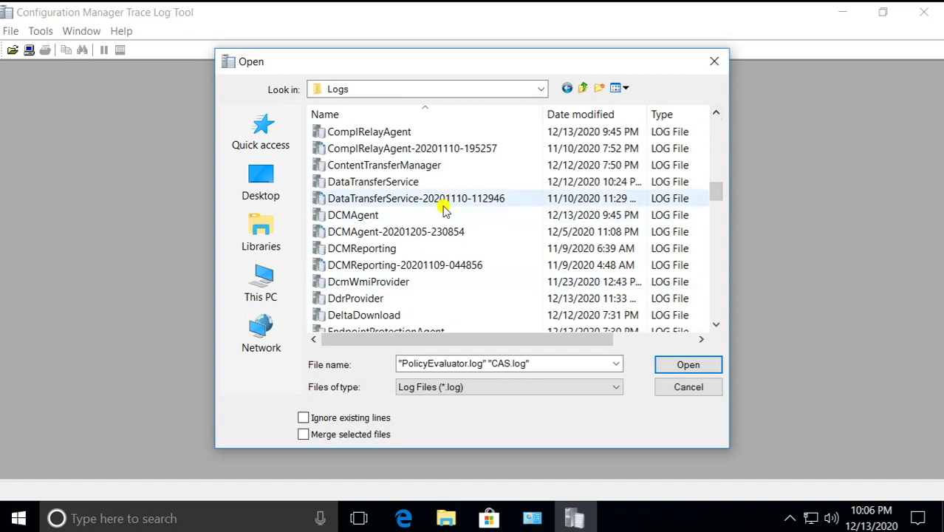
ctrl+click(414, 186)
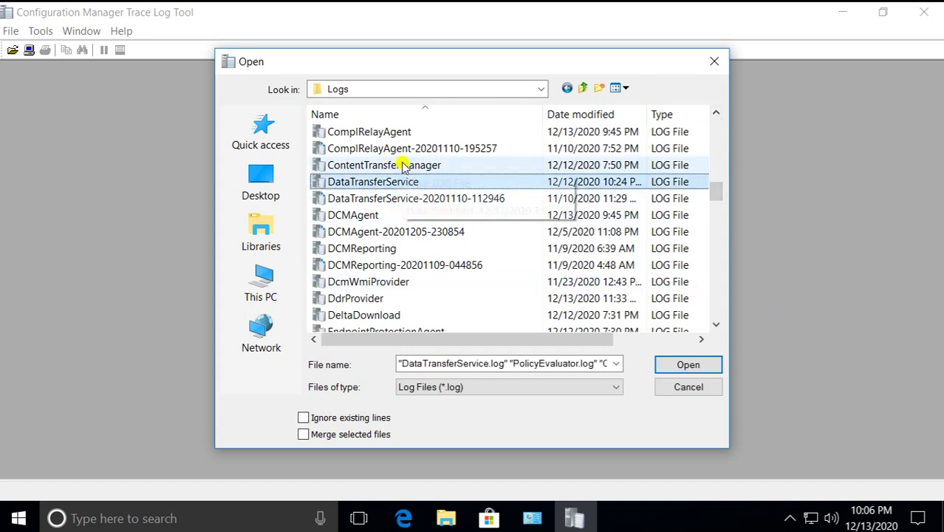
ctrl+click(400, 162)
drag(719, 192, 719, 296)
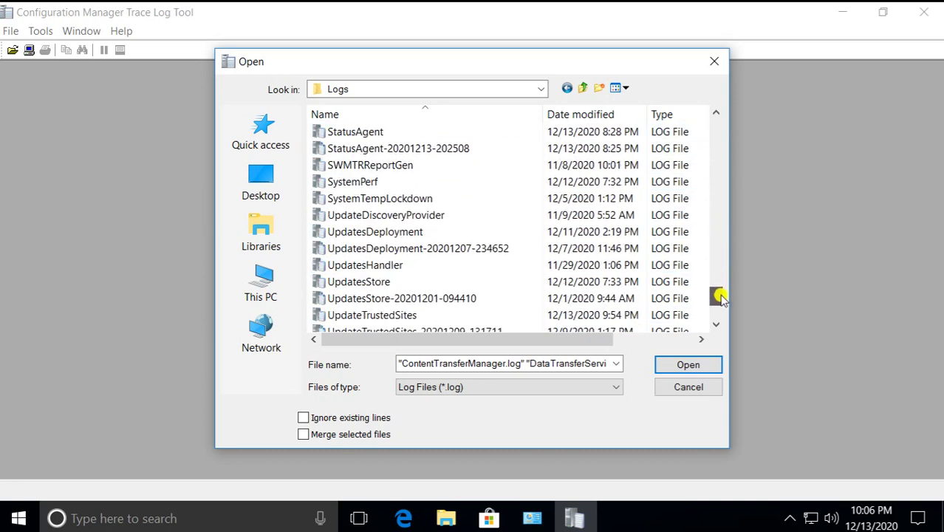
ctrl+click(423, 231)
ctrl+click(369, 281)
ctrl+click(363, 265)
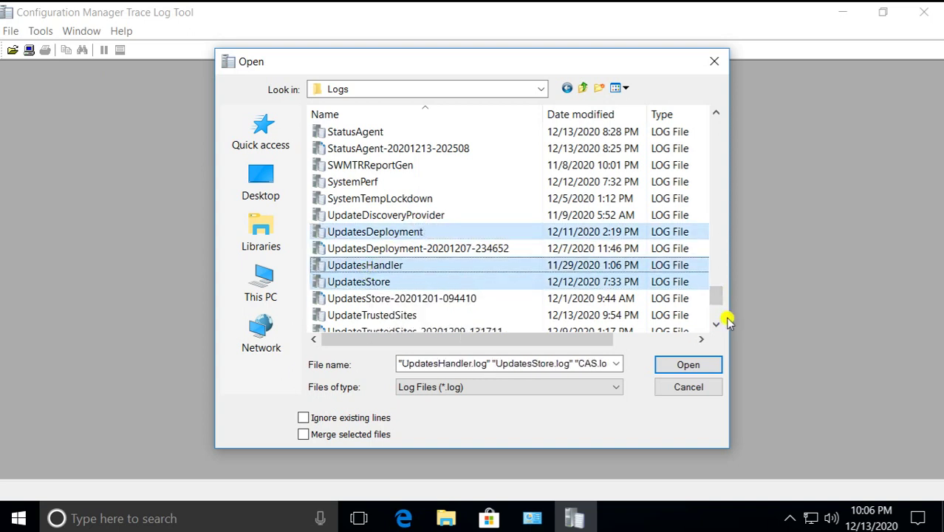
drag(717, 296, 717, 312)
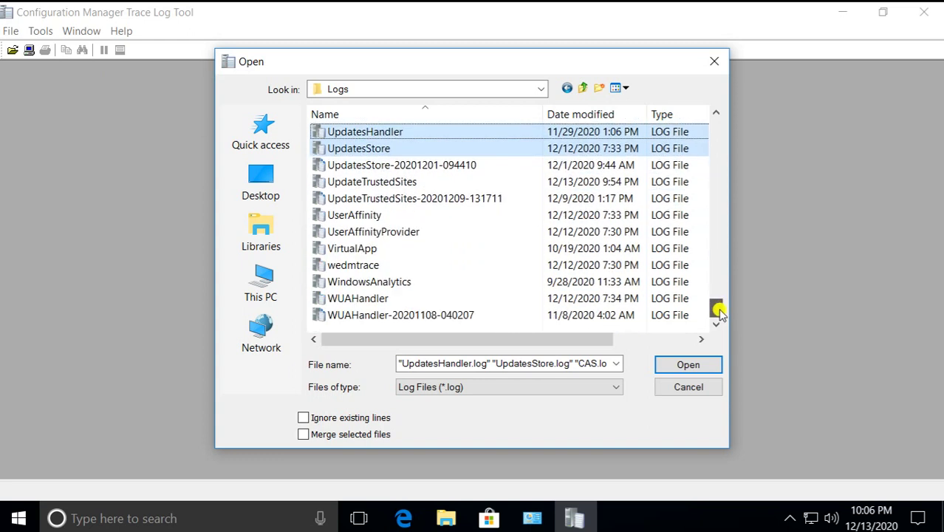
ctrl+click(365, 298)
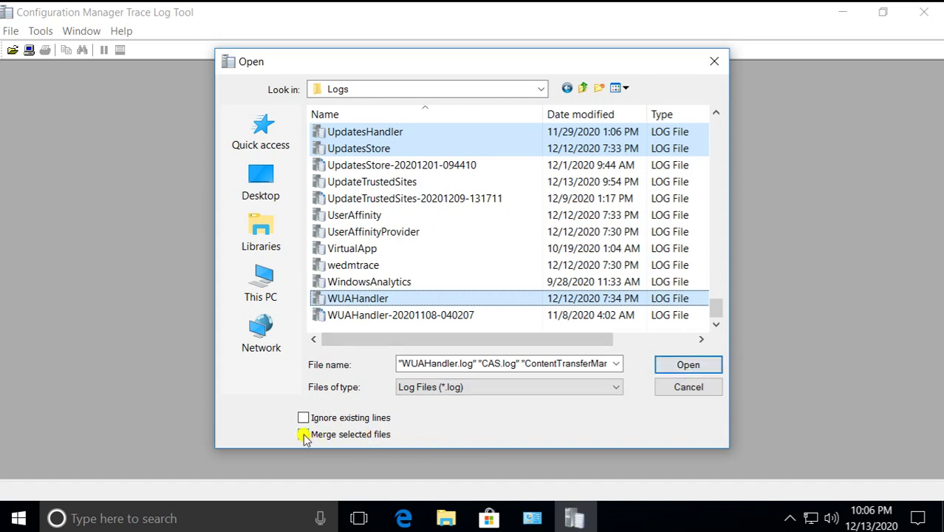
Tick Merge selected files and open the chosen logs in one view.
click(329, 435)
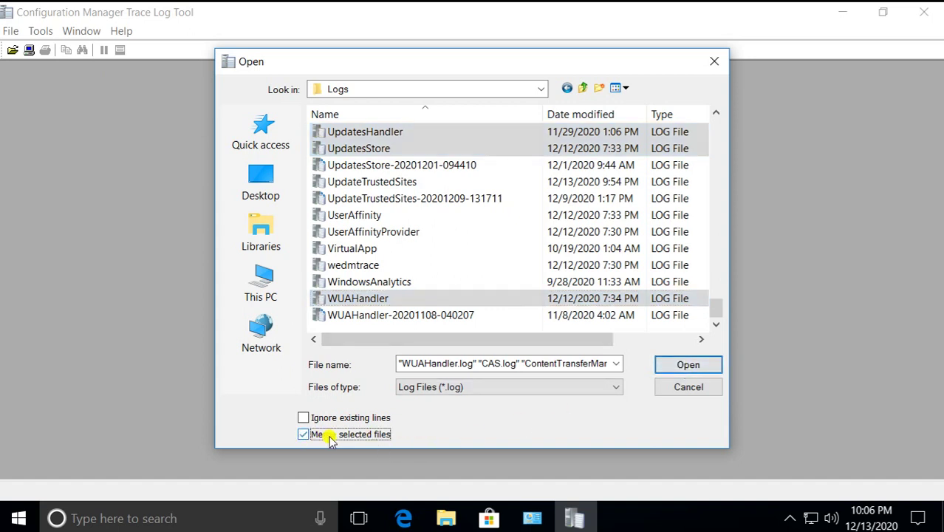
click(691, 364)
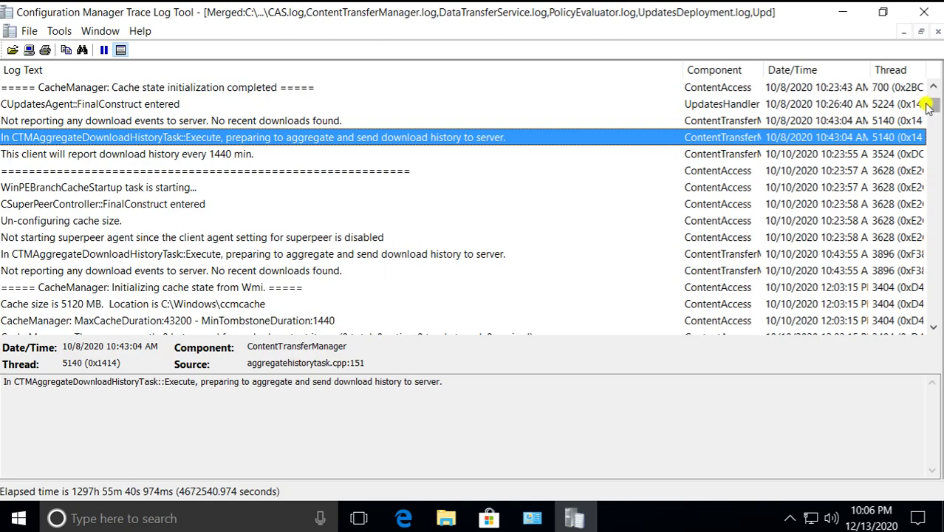
drag(933, 107, 934, 314)
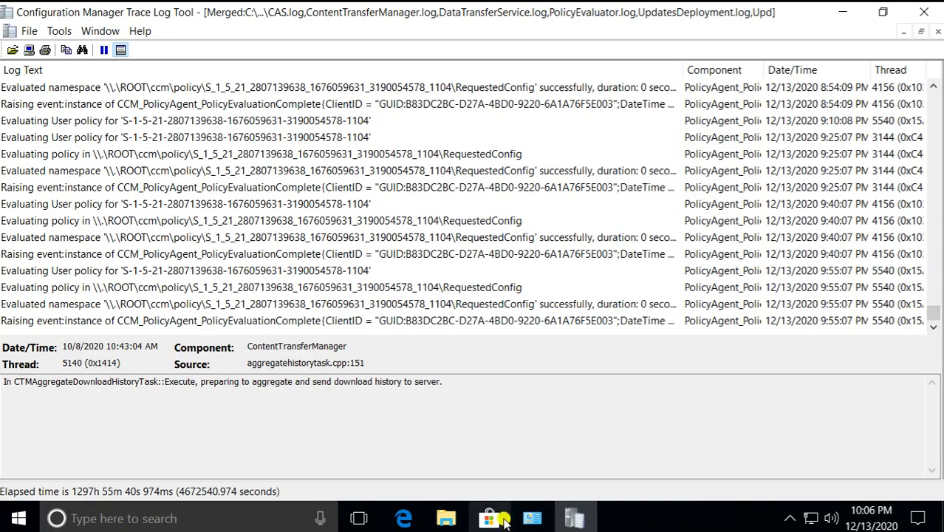
Run Machine Policy Retrieval & Evaluation Cycle from the Configuration Manager applet's Actions tab, then return to CMTrace.
click(535, 521)
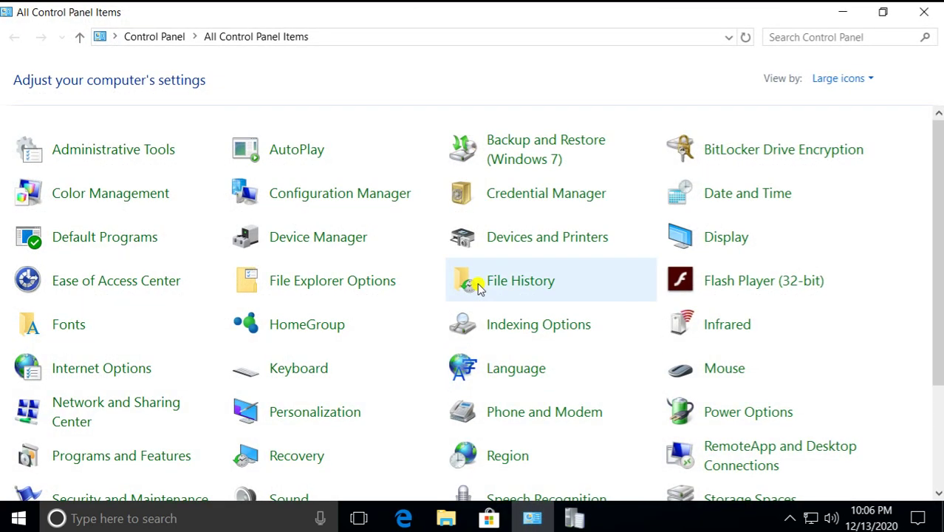
click(316, 199)
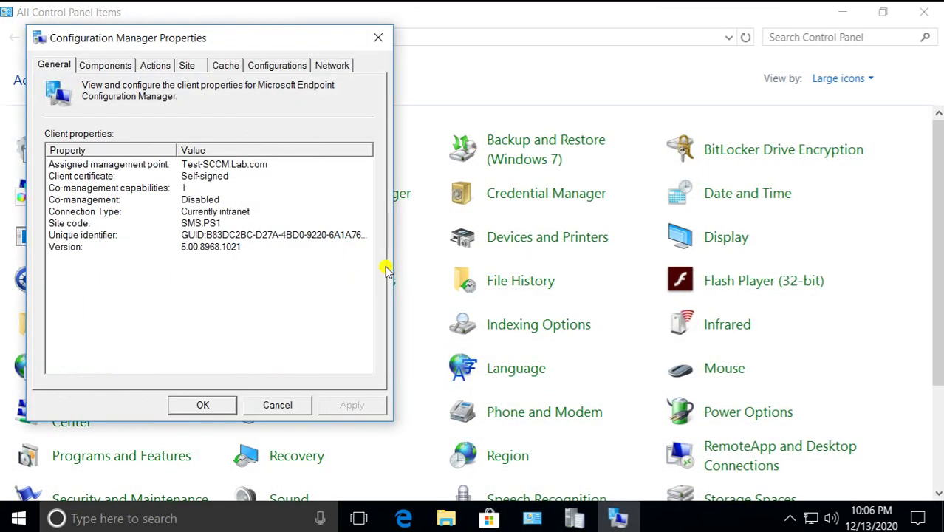
click(163, 65)
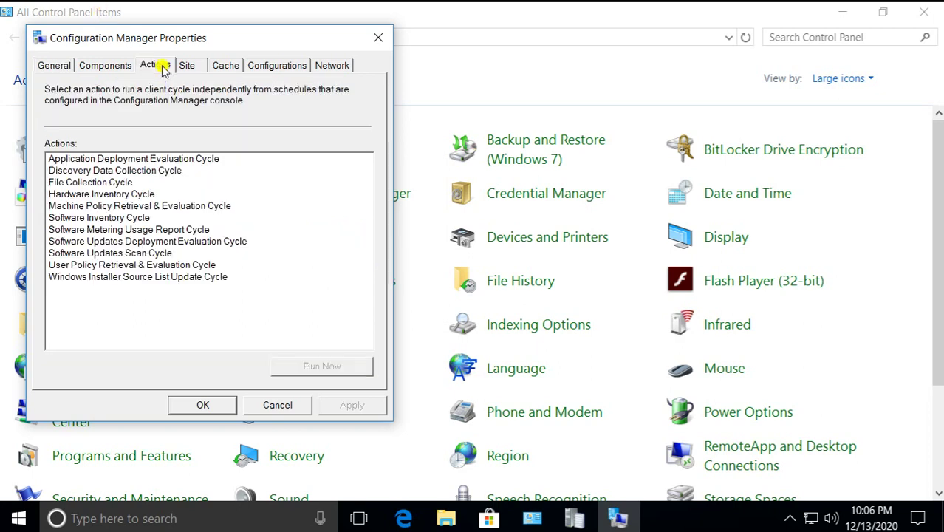
click(120, 206)
click(319, 366)
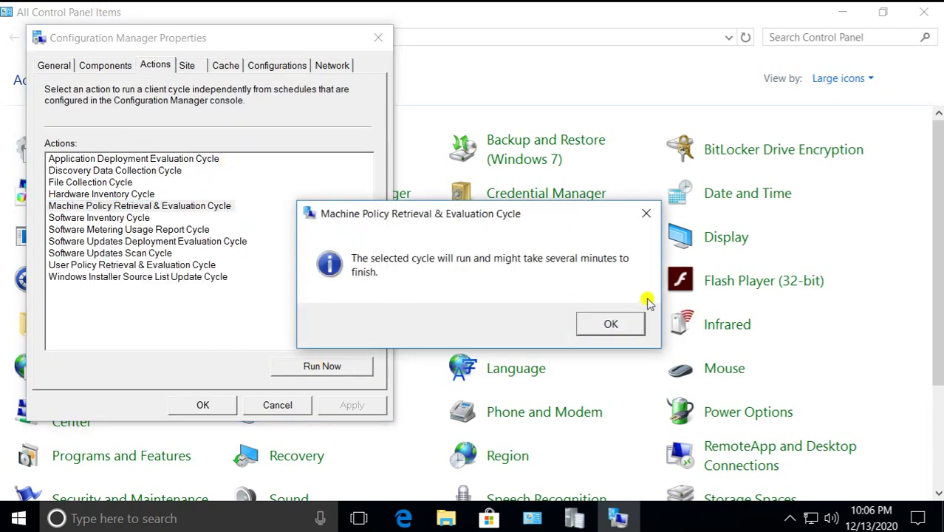
click(609, 323)
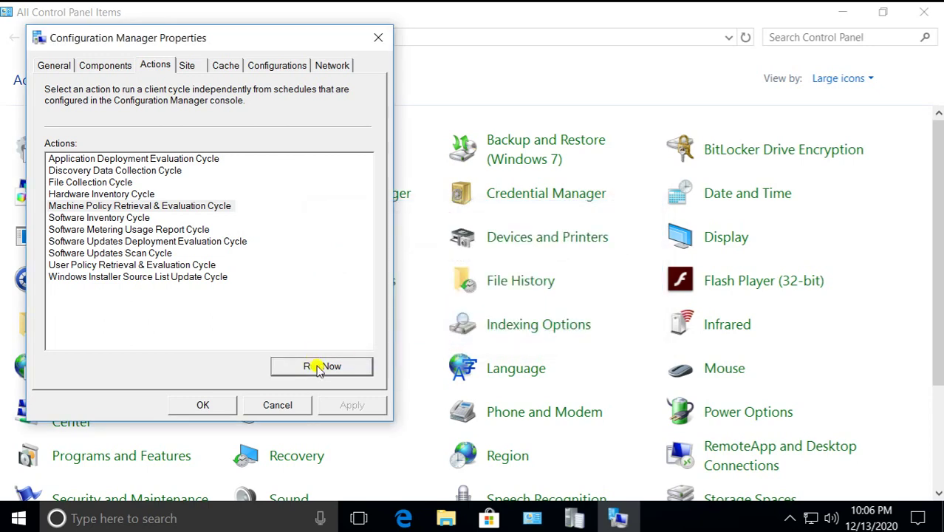
click(318, 366)
click(605, 320)
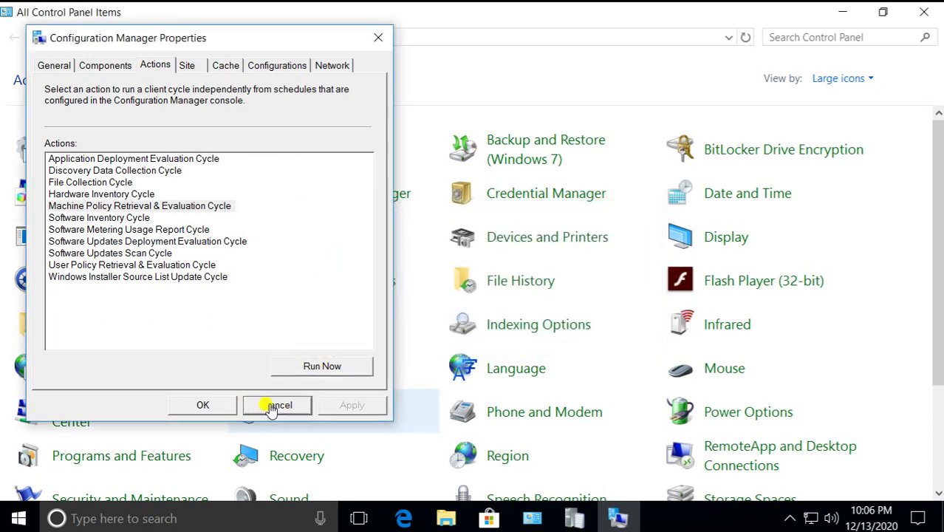
click(273, 408)
click(574, 519)
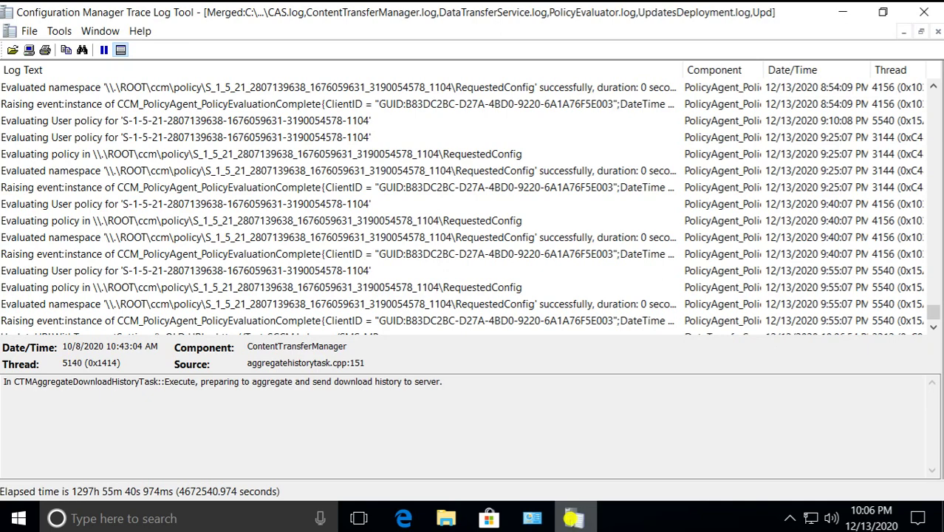
Browse the merged log's policy evaluation and DataTransferService download job entries.
click(314, 287)
key(Down)
key(Down)
key(Down)
key(Down)
key(Down)
key(Down)
key(Down)
key(Down)
key(Down)
key(Down)
key(Down)
key(Down)
key(Down)
key(Down)
key(Down)
key(Down)
key(Down)
key(Down)
key(Down)
key(Down)
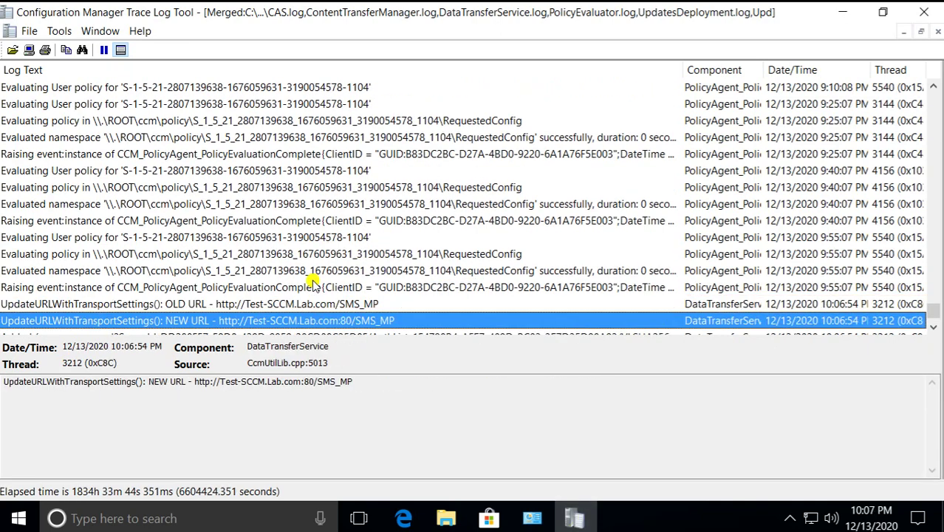
key(Down)
key(Down)
key(Down)
key(Down)
key(Down)
key(Down)
key(Down)
key(Down)
key(Down)
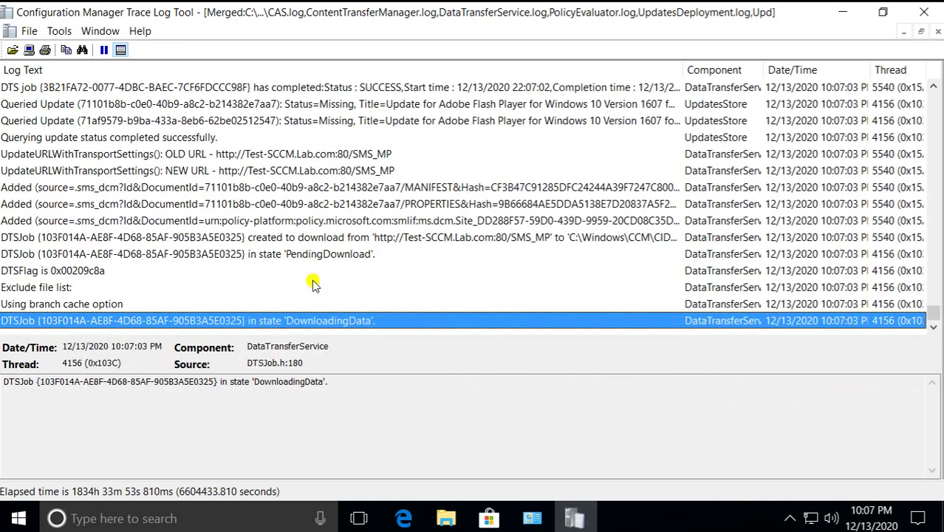
key(Down)
key(Down)
key(Down)
key(Down)
key(Down)
key(Down)
key(Down)
key(Down)
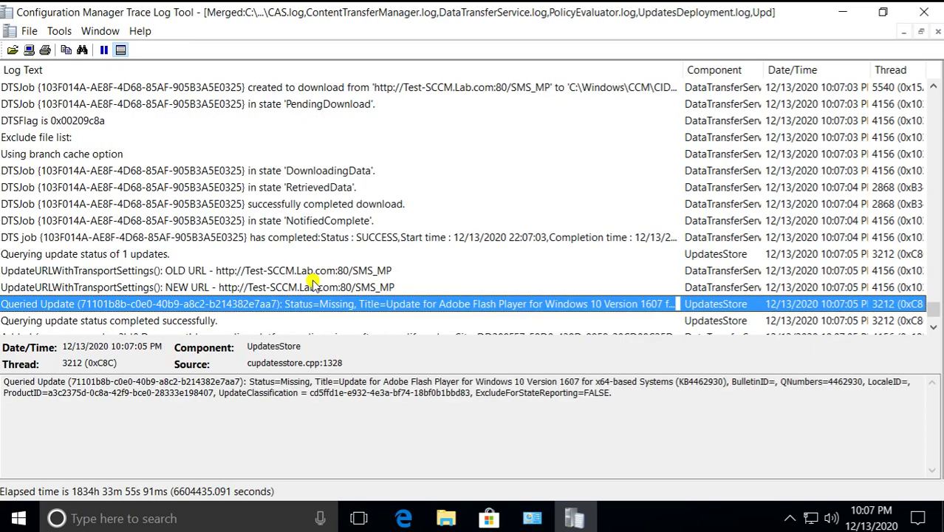
key(Up)
key(Up)
key(Up)
key(Up)
key(Up)
key(Up)
key(Up)
key(Up)
key(Up)
key(Up)
key(Up)
key(Up)
key(Up)
key(Up)
key(Up)
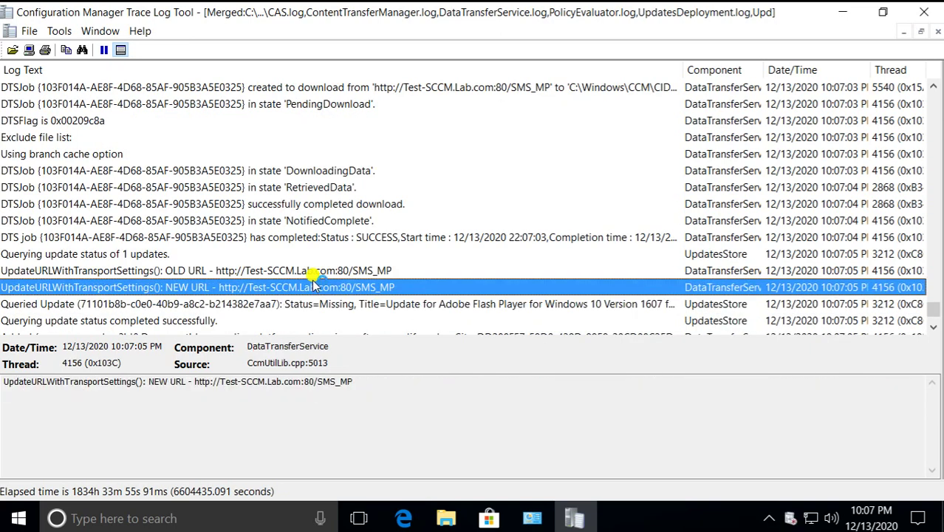
key(Down)
key(Down)
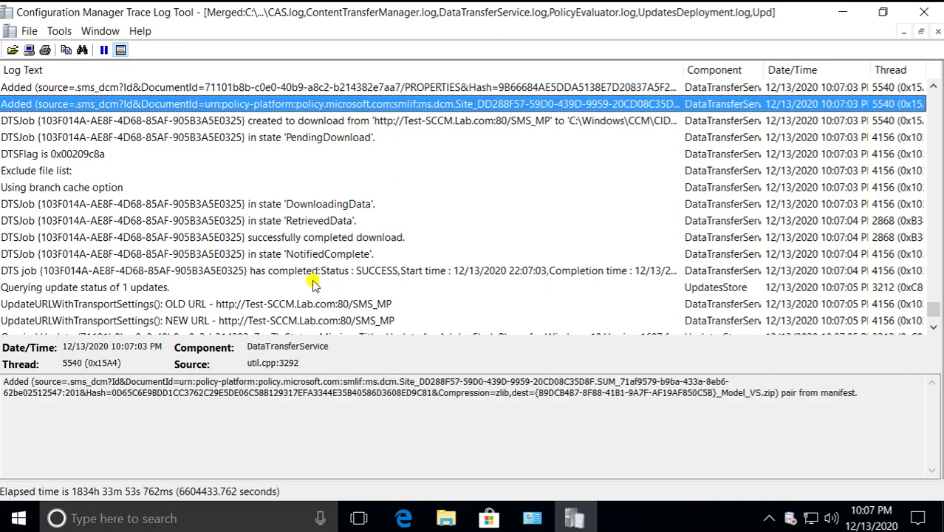
key(Down)
key(Down)
key(Up)
key(Up)
key(Up)
key(Up)
key(Up)
key(Up)
key(Up)
key(Up)
key(Up)
key(Up)
key(Up)
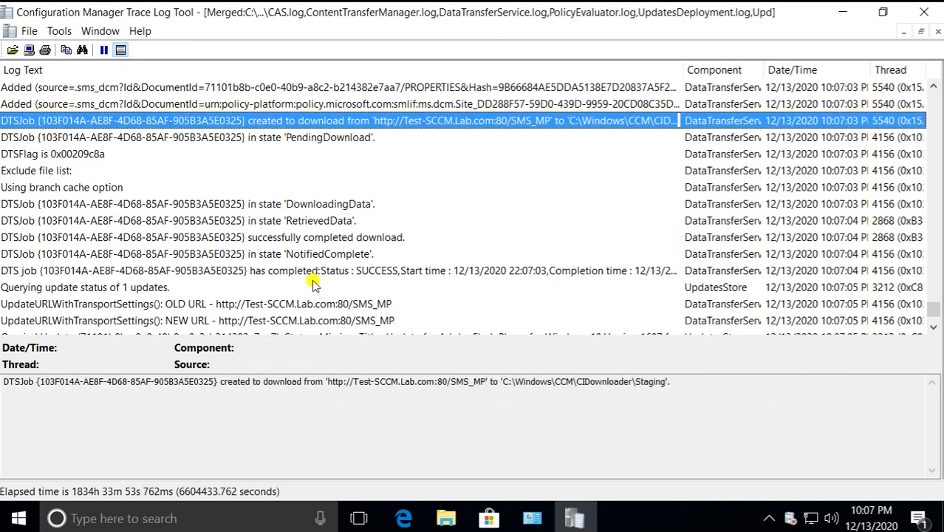
key(Up)
key(Up)
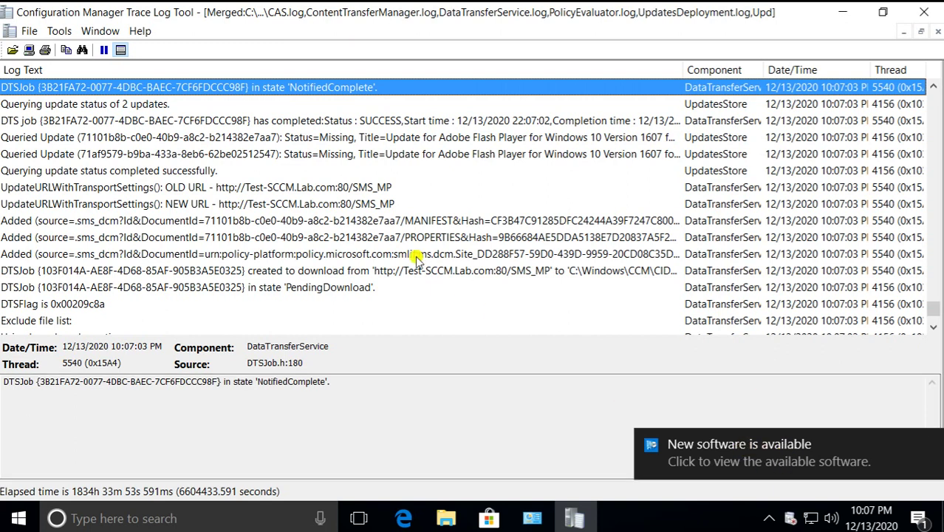
Step through the scan job and update status query entries down to the Optional assignment entry.
click(326, 206)
key(Down)
key(Down)
key(Down)
key(Down)
key(Down)
key(Down)
key(Down)
key(Down)
key(Down)
key(Down)
key(Down)
key(Down)
key(Down)
key(Down)
key(Down)
key(Down)
key(Down)
key(Down)
key(Down)
key(Down)
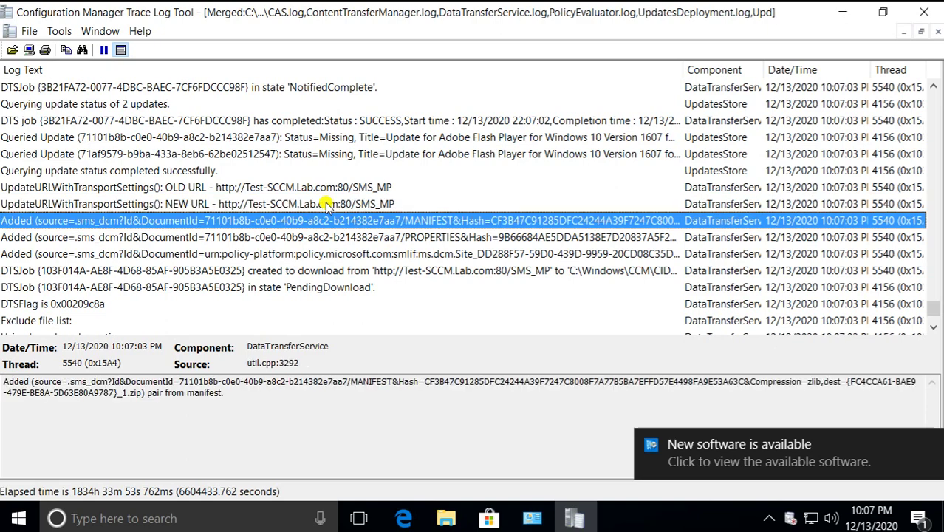
key(Down)
key(Down)
key(Down)
key(Down)
key(Down)
key(Down)
key(Down)
key(Down)
key(Down)
key(Down)
key(Down)
key(Down)
key(Down)
key(Down)
key(Down)
key(Down)
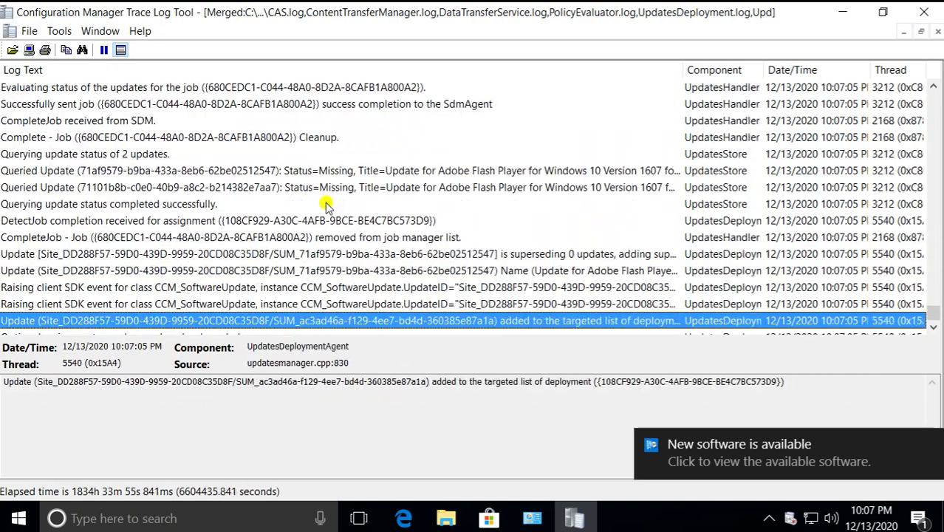
key(Up)
key(Up)
key(Up)
key(Up)
key(Up)
key(Up)
key(Up)
key(Up)
key(Up)
key(Up)
key(Up)
key(Up)
key(Up)
key(Up)
key(Up)
key(Up)
key(Up)
key(Up)
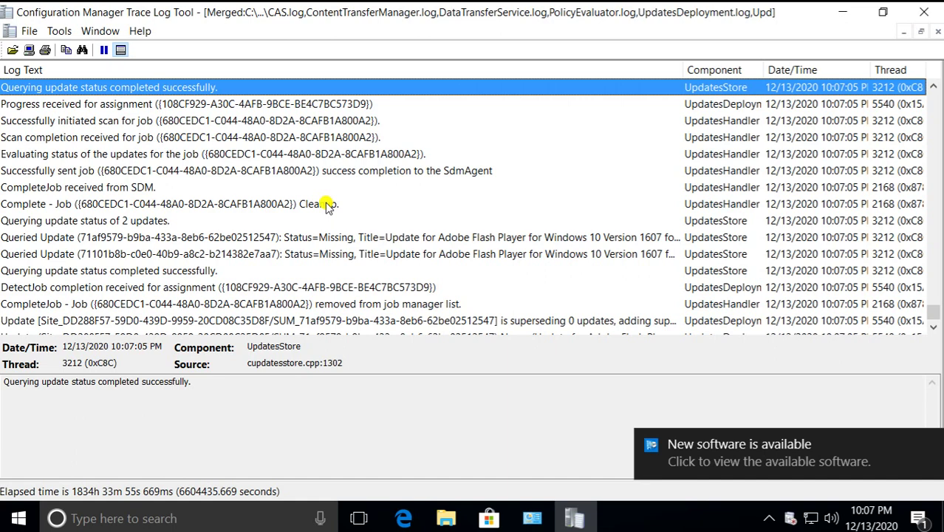
key(Up)
key(Up)
key(Down)
key(Down)
key(Down)
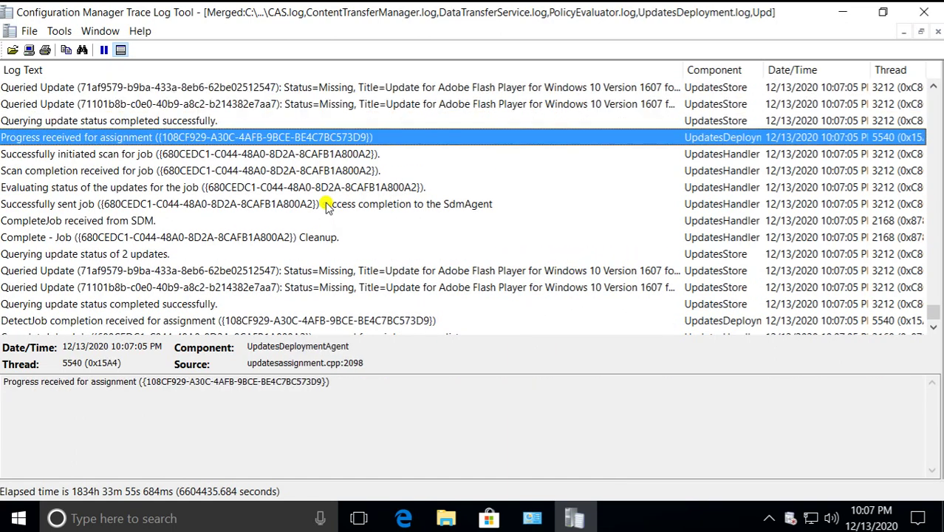
key(Down)
key(Down)
key(Down)
key(Down)
key(Down)
key(Down)
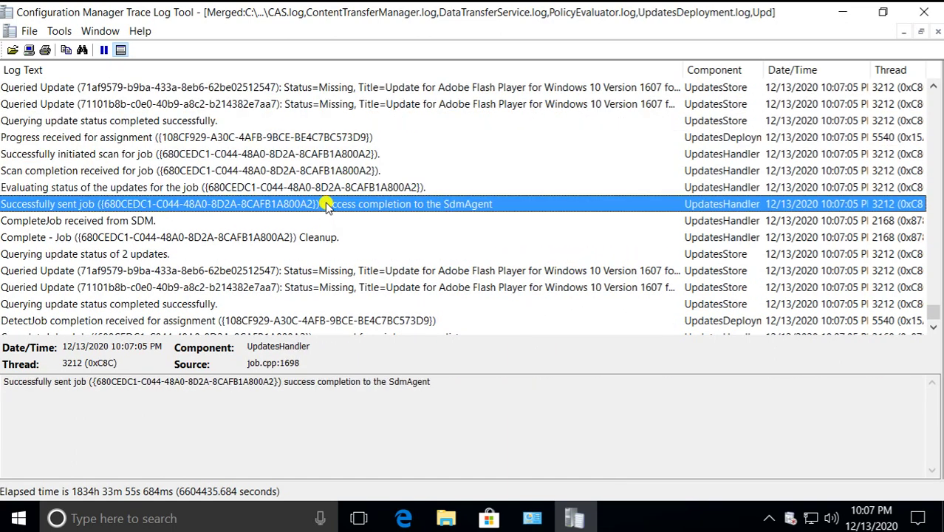
key(Down)
key(Down)
key(Down)
key(Down)
key(Down)
key(Down)
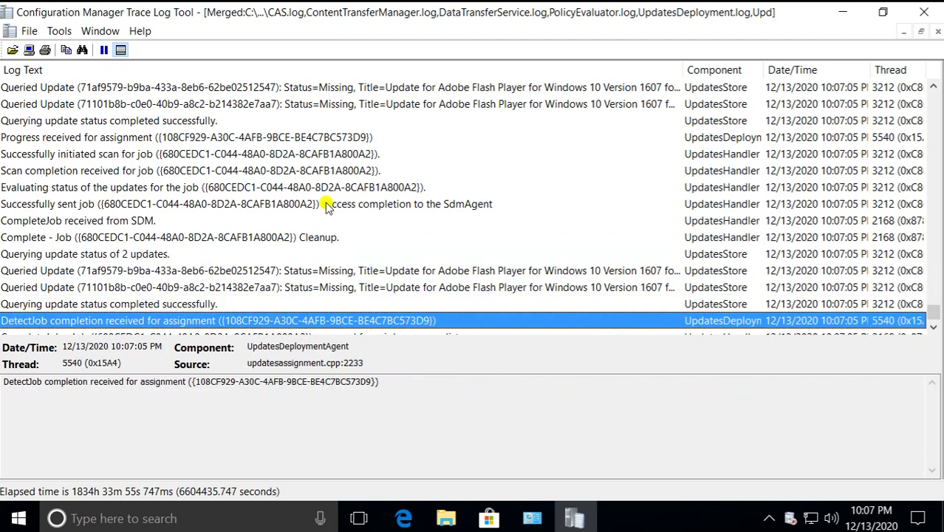
key(Down)
key(Down)
key(Down)
key(Down)
key(Down)
key(Down)
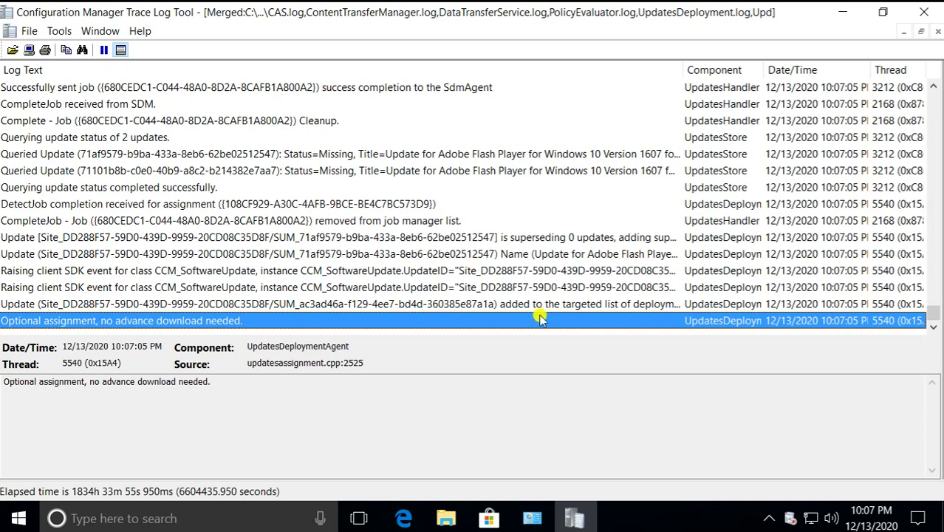
View details of Adobe Flash updates 71af9579 and 71101b8b, both queried as Status=Missing.
click(343, 221)
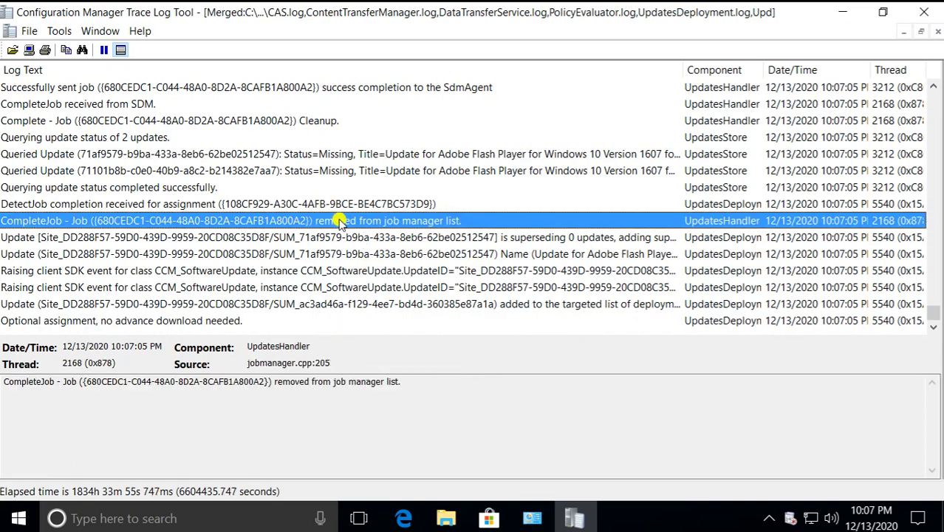
click(319, 172)
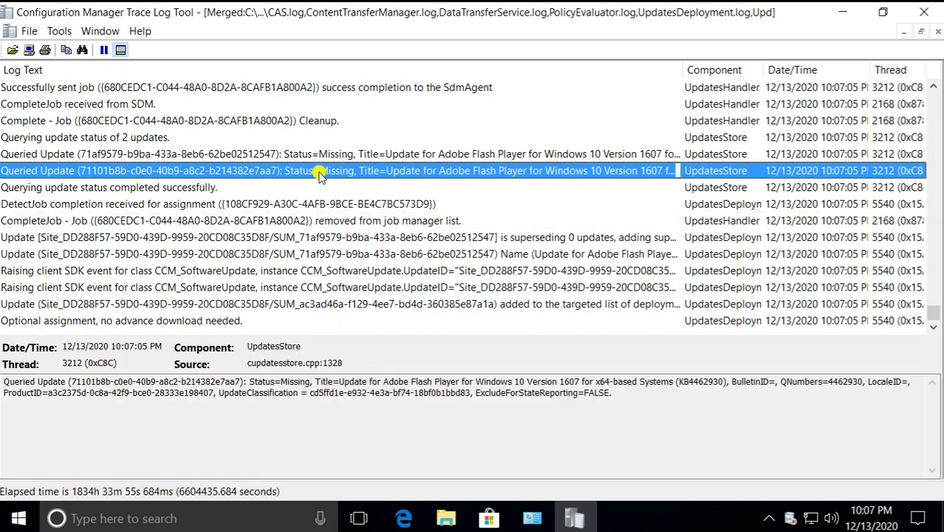
click(258, 157)
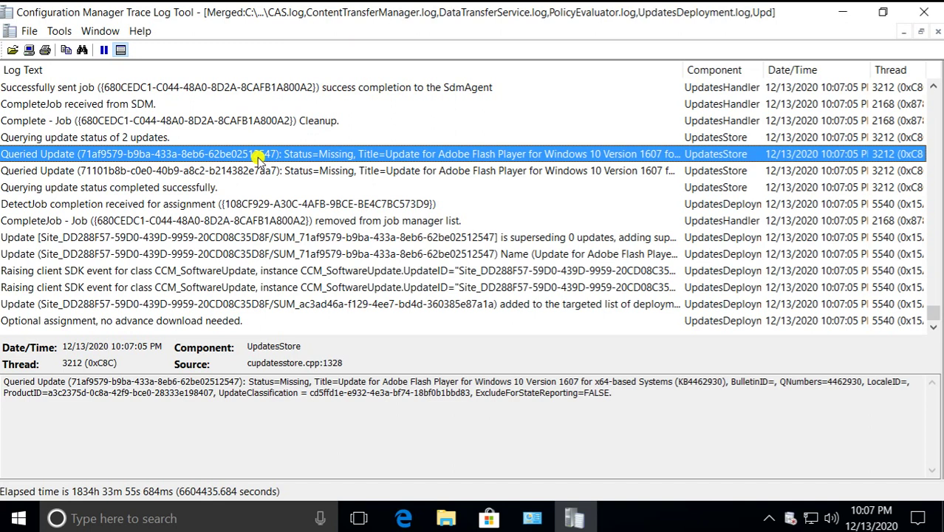
click(274, 170)
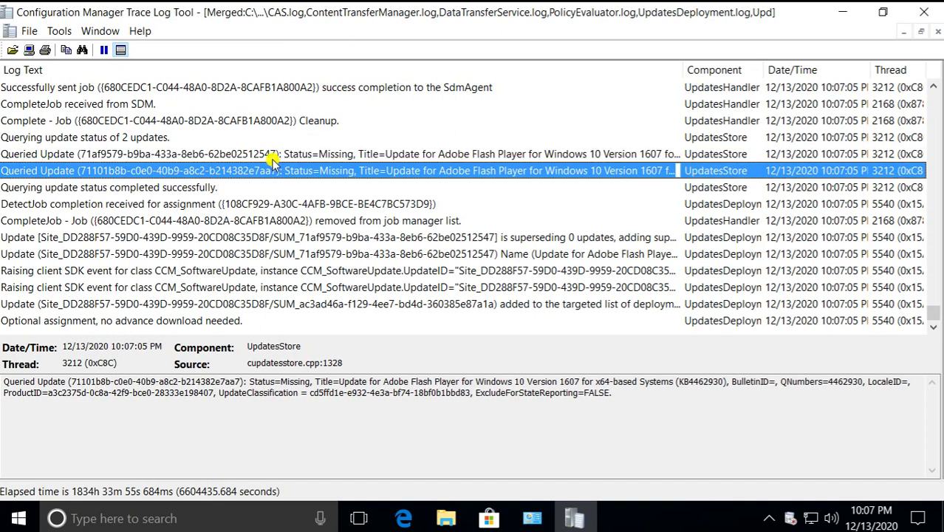
click(271, 156)
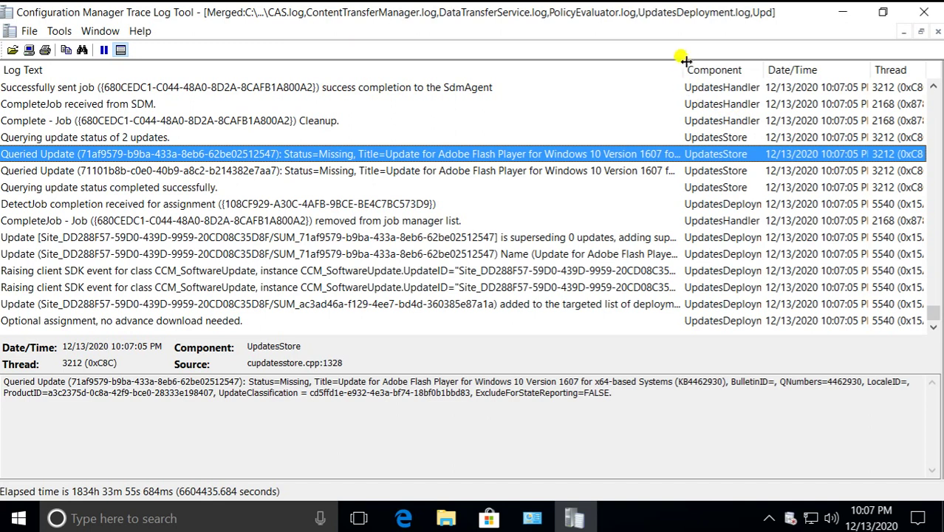
Widen the Log Text column and review the 71101b8b and 71af9579 Flash update entries.
drag(681, 69, 822, 68)
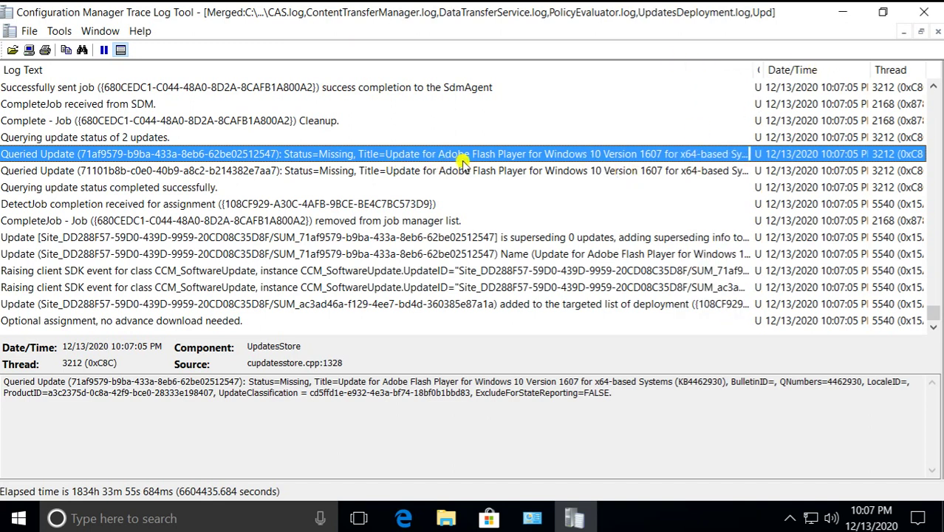
click(406, 175)
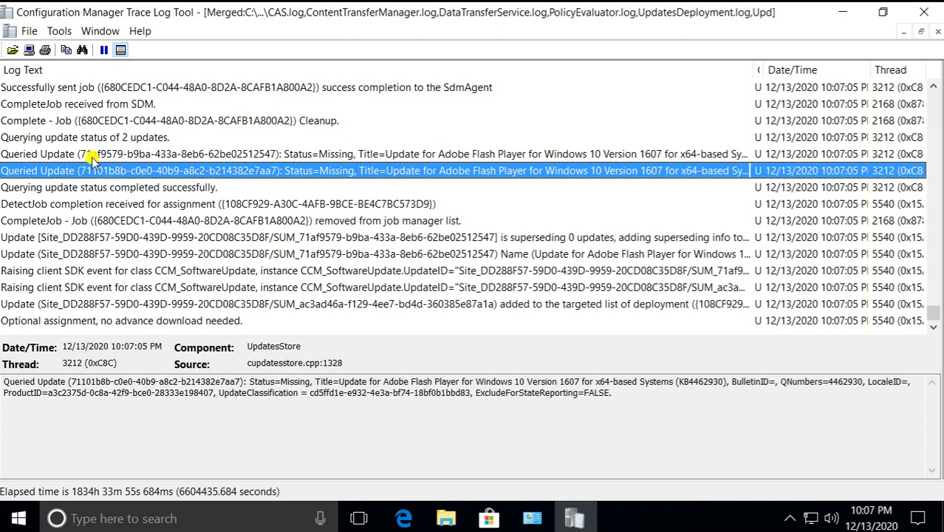
click(165, 156)
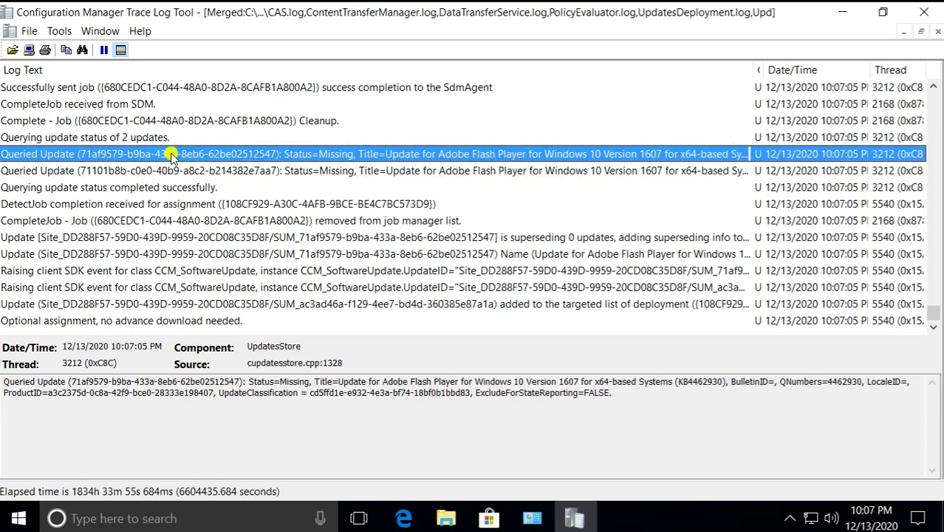
click(195, 170)
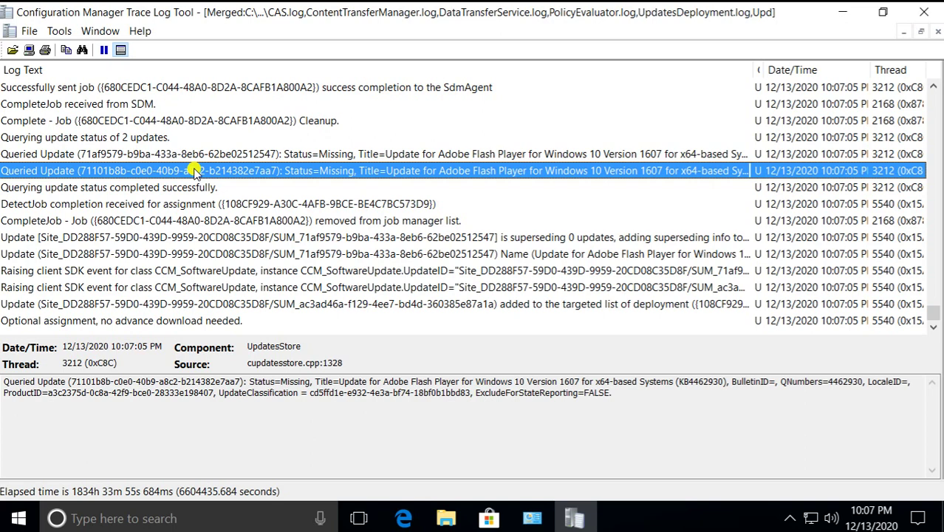
key(Up)
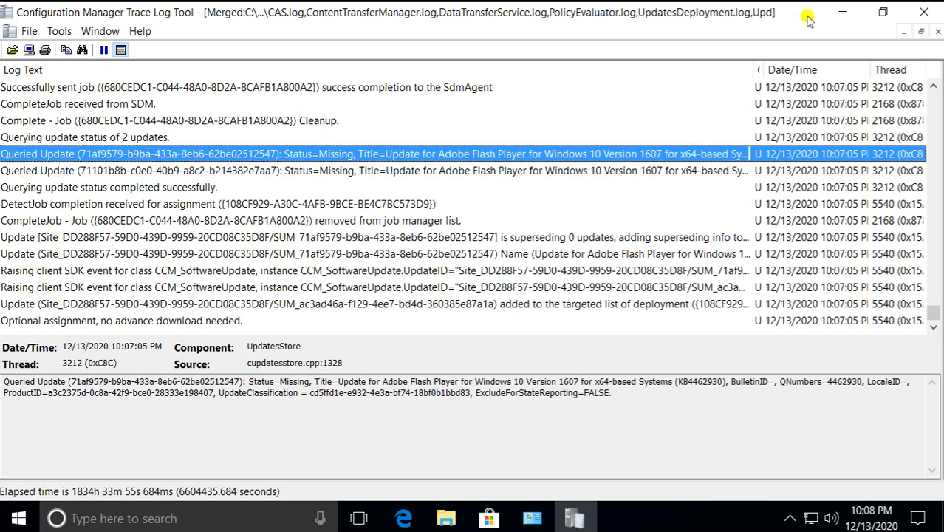
Reveal component names, review the query, DetectJob and deployment-assignment entries, then open Start.
drag(753, 70, 602, 63)
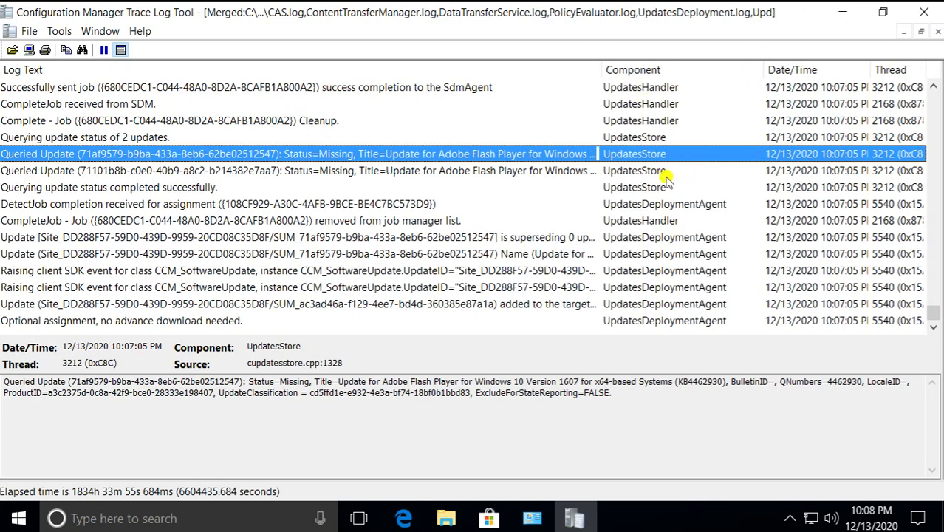
click(622, 170)
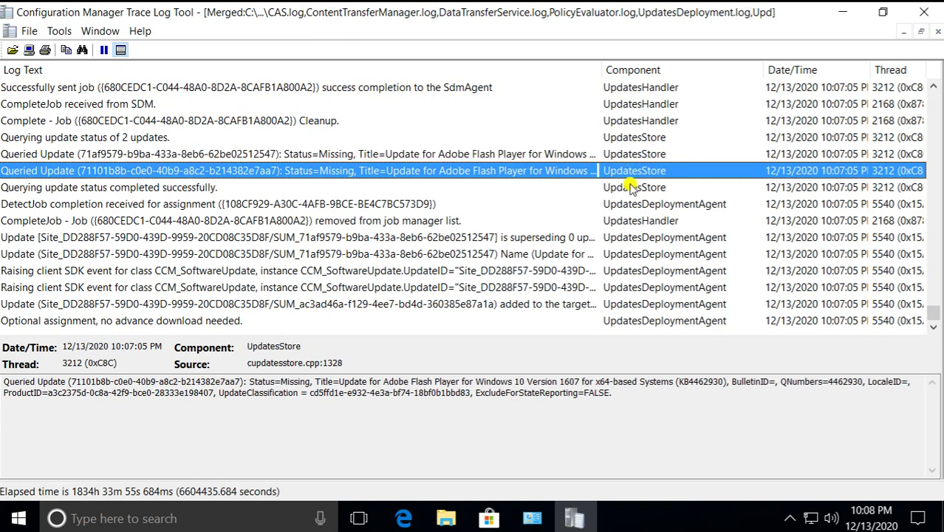
click(633, 187)
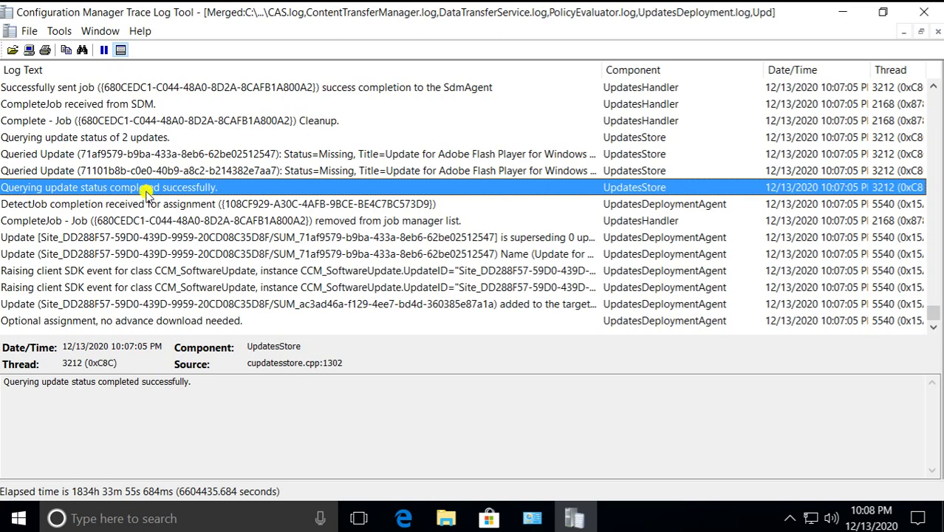
click(226, 209)
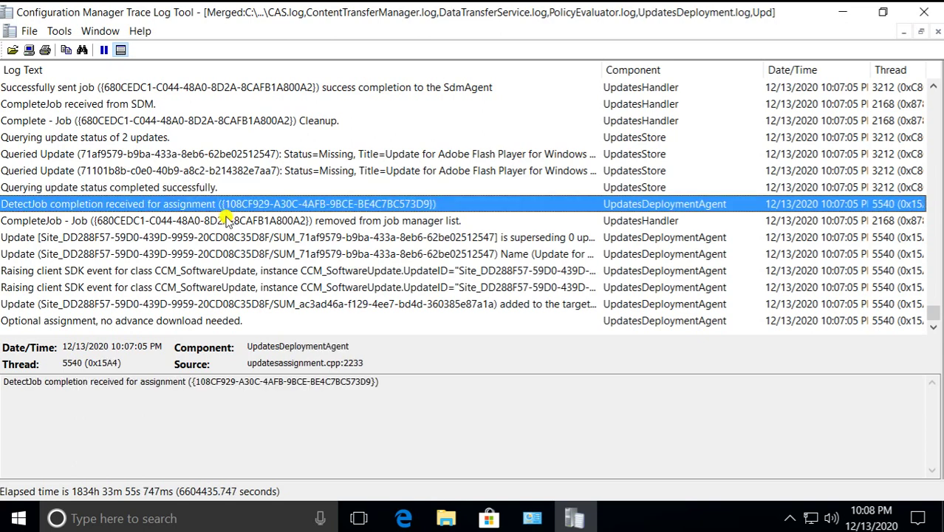
click(230, 225)
key(Down)
key(Down)
key(Down)
key(Down)
key(Down)
key(Down)
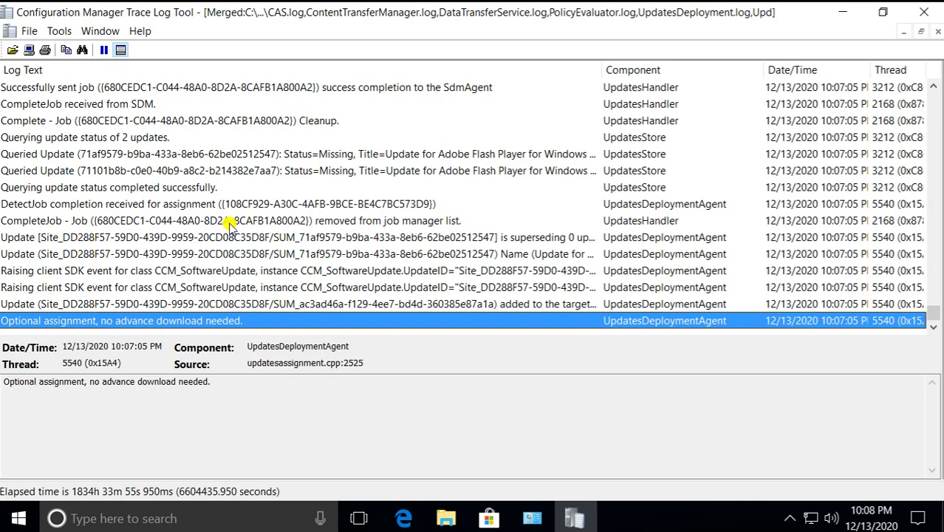
click(252, 270)
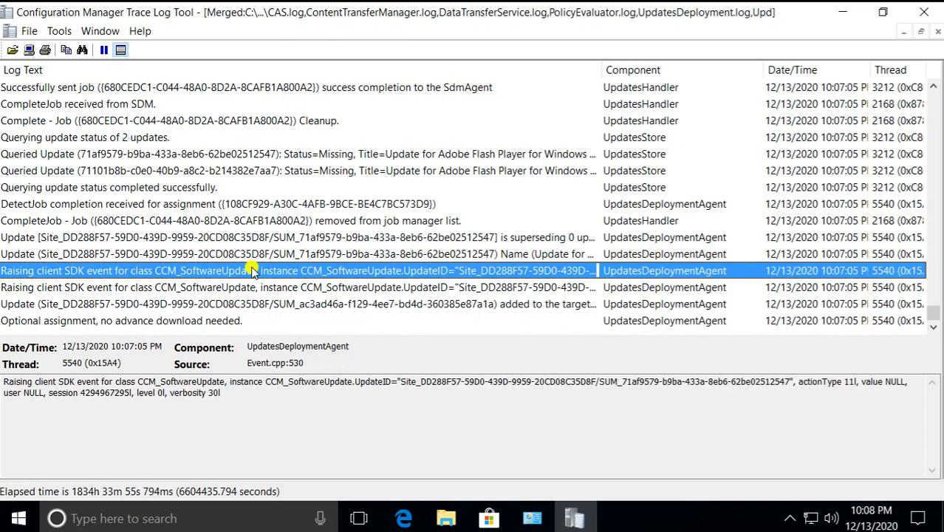
click(230, 304)
click(229, 321)
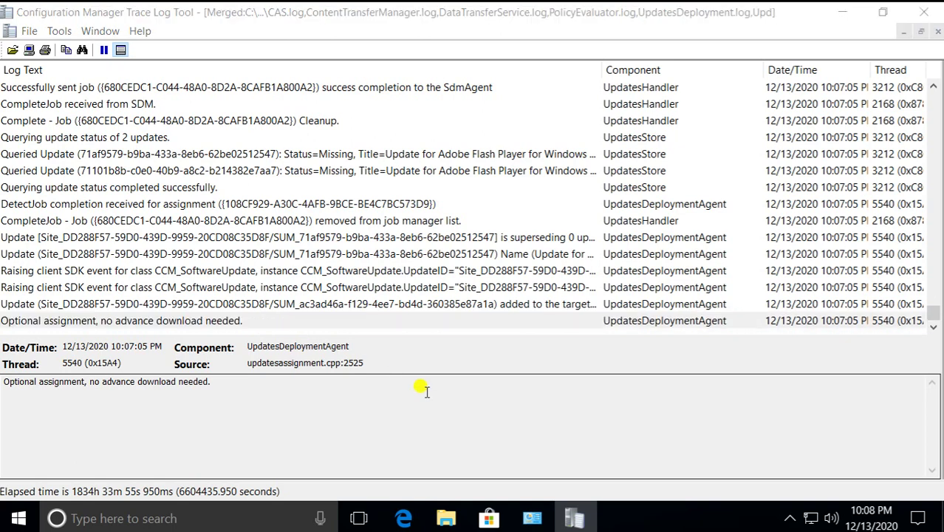
click(19, 518)
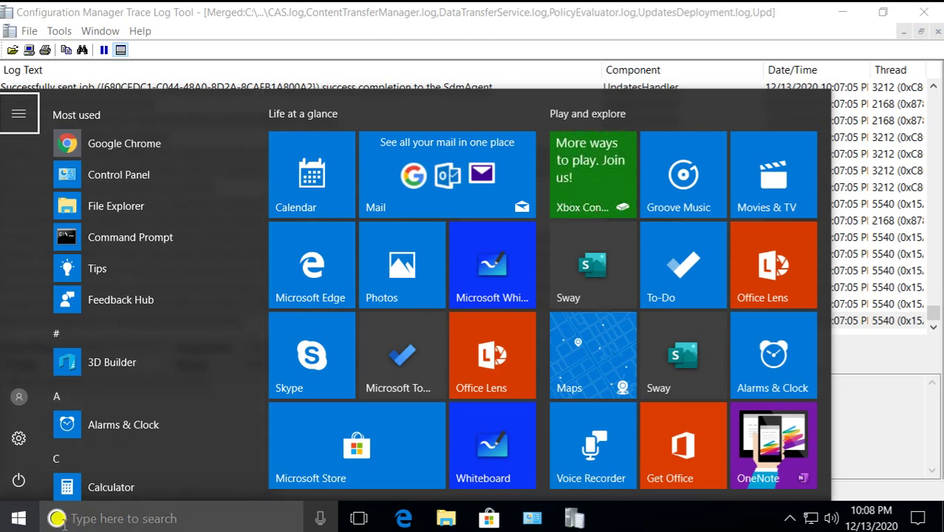
Search for 'so' and launch Software Center from the best match.
click(112, 517)
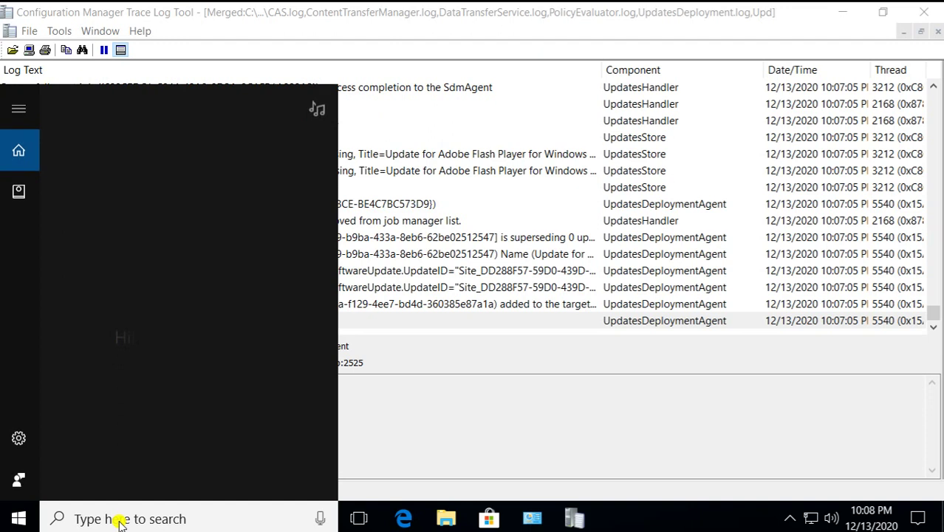
text(s)
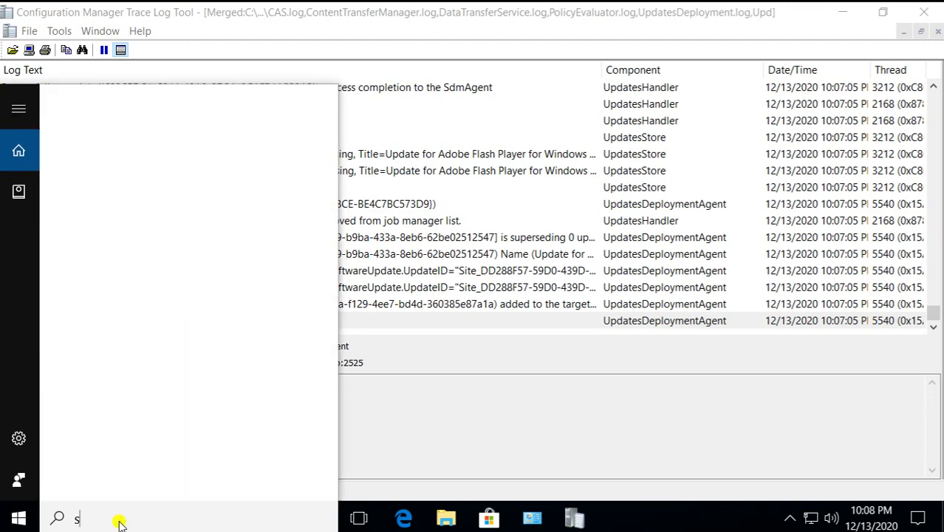
text(o)
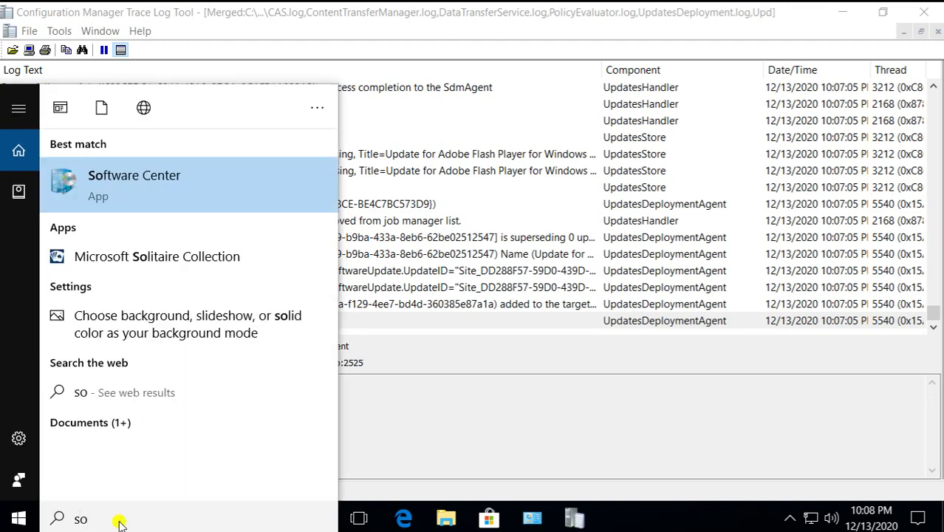
click(151, 187)
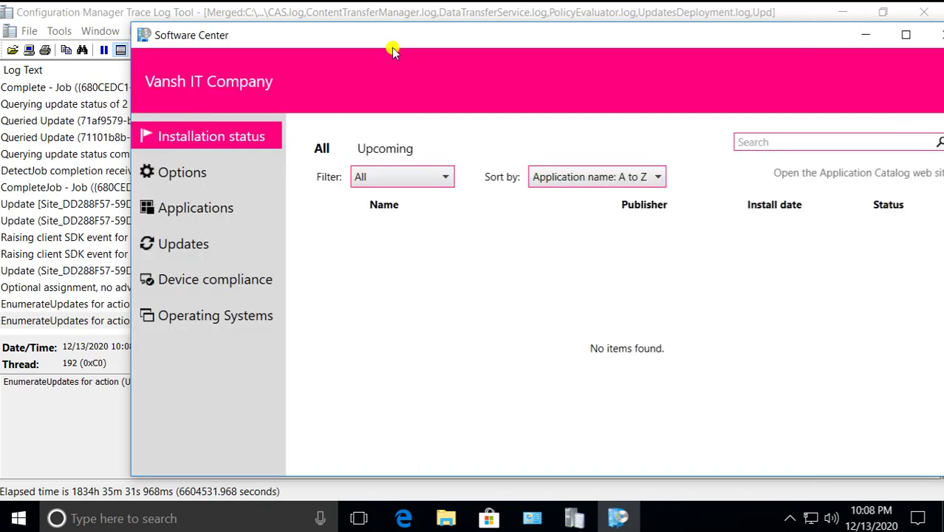
Install the Adobe Flash Player KB4462930 update from Software Center's Updates list, then return to CMTrace.
drag(385, 37, 284, 46)
click(83, 254)
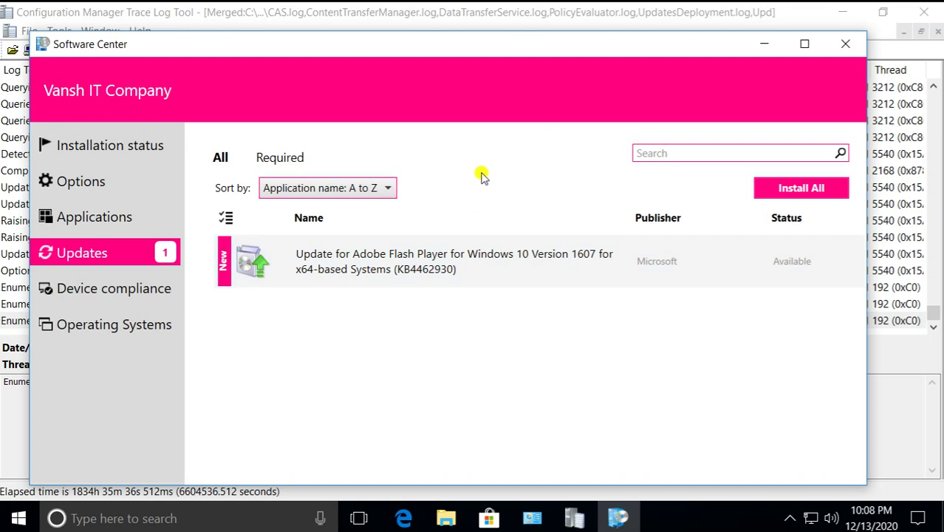
click(519, 272)
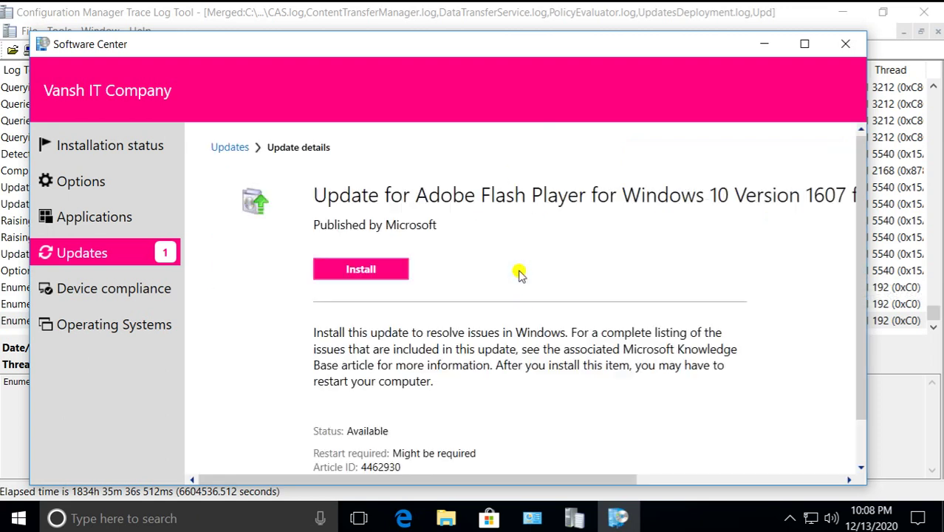
click(373, 273)
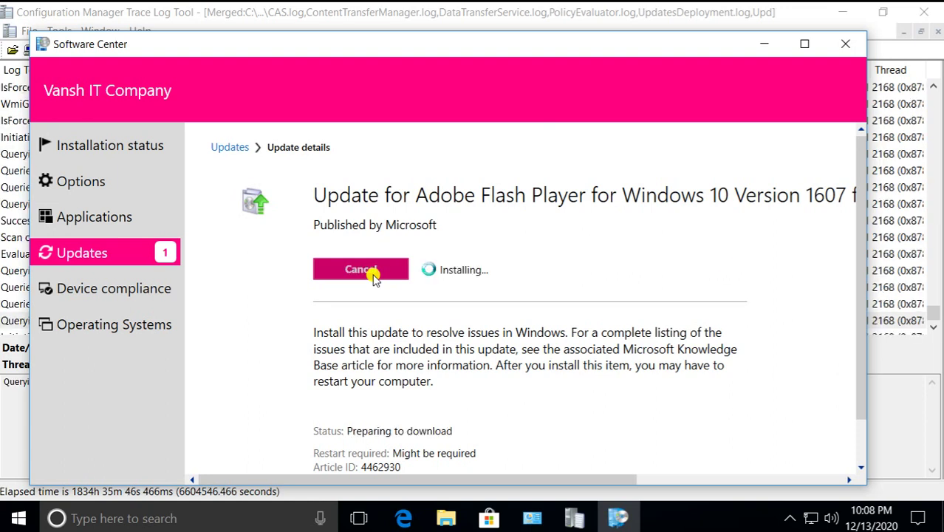
click(888, 320)
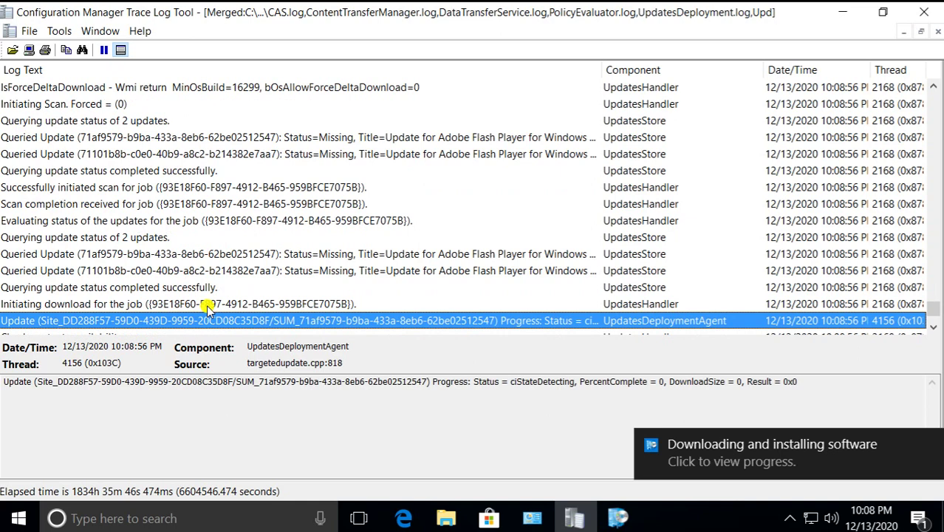
Read the download initiation, progress status, content availability and client SDK event entries.
key(Up)
key(Up)
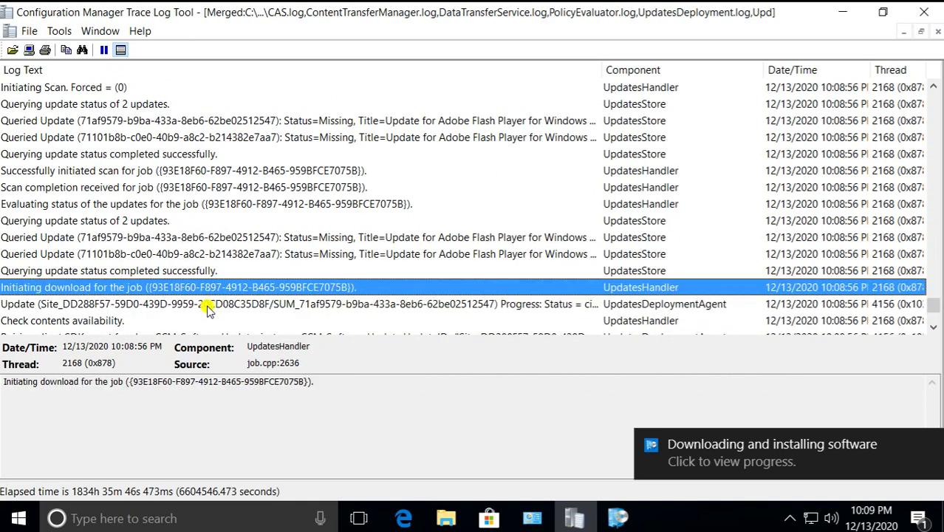
key(Down)
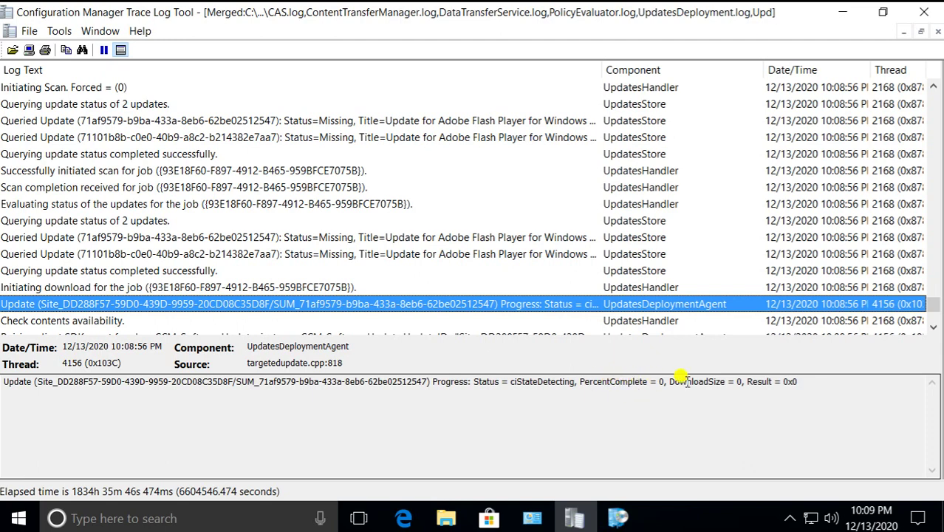
key(Down)
key(Down)
key(Down)
key(Down)
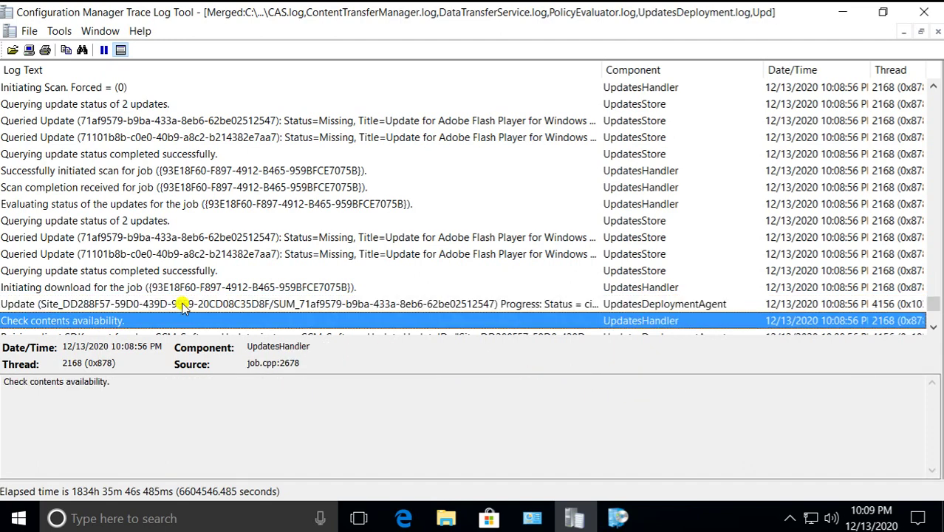
key(Up)
key(Up)
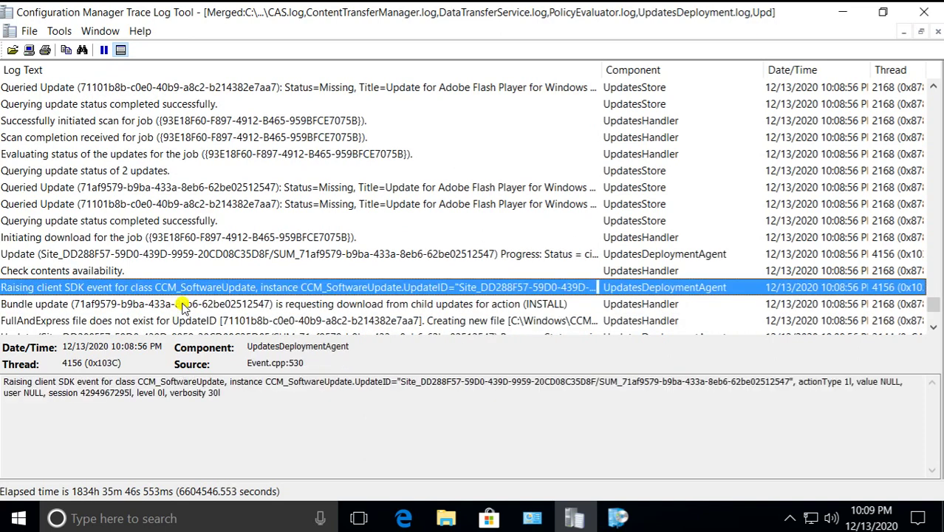
key(Up)
key(Down)
key(Up)
key(Down)
Follow the content location reply, distribution point URL and CTM job entries to DownloadingManifest.
key(Down)
key(Down)
key(Down)
key(Down)
key(Down)
key(Down)
key(Down)
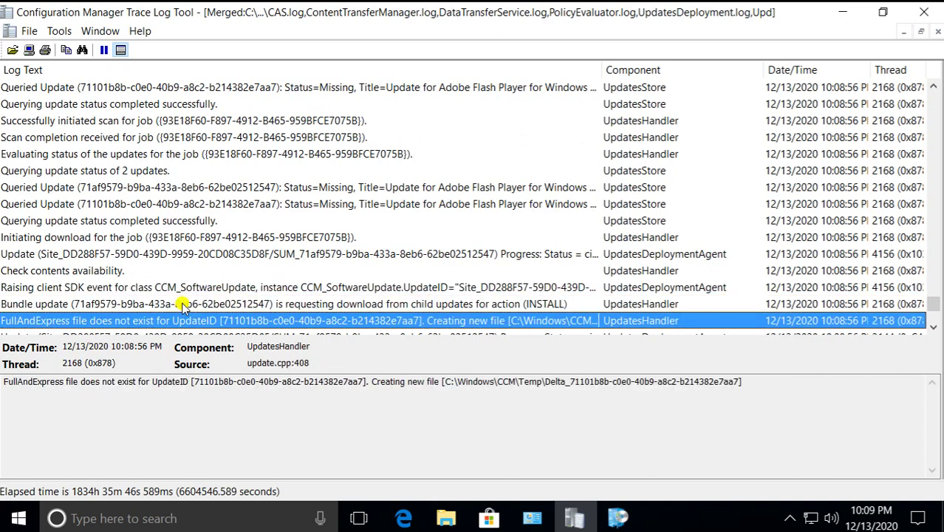
key(Down)
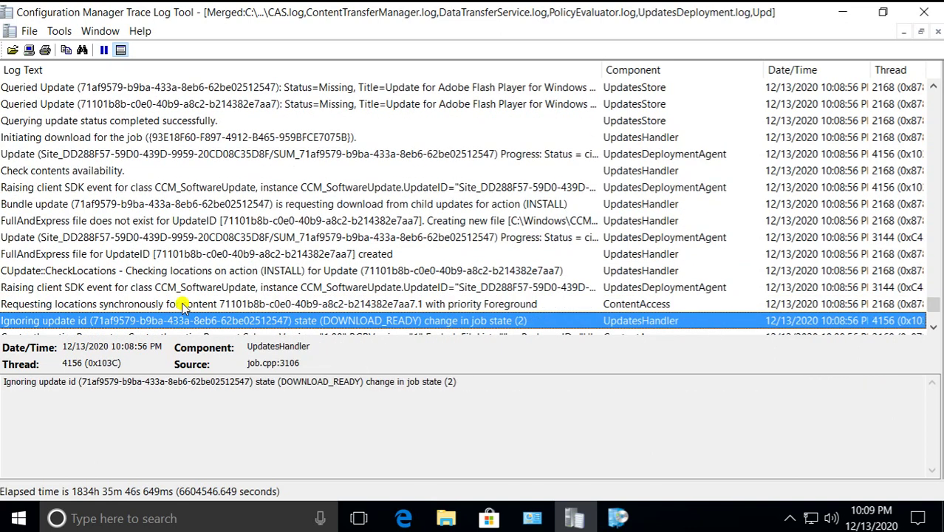
key(Up)
key(Down)
key(Down)
key(Down)
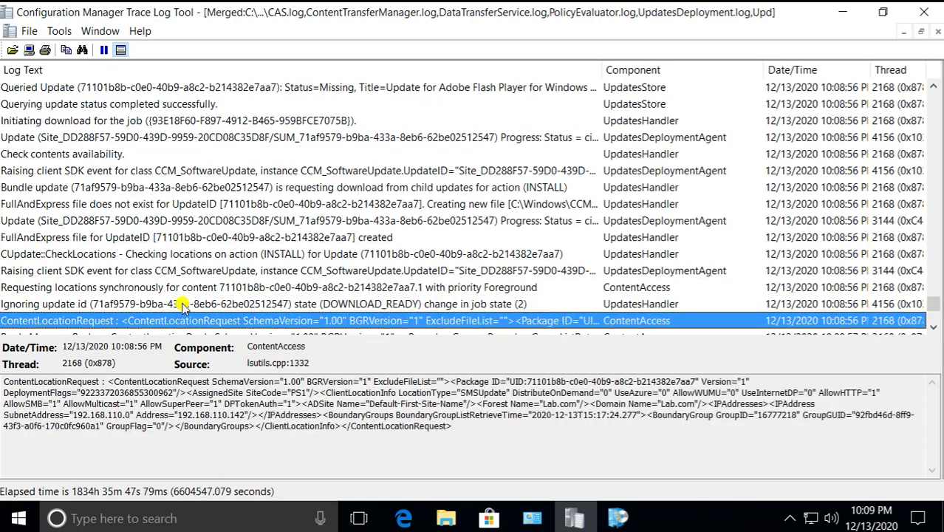
key(Down)
key(Down)
key(Down)
key(Down)
key(Down)
key(Down)
key(Down)
key(Down)
key(Down)
key(Down)
key(Down)
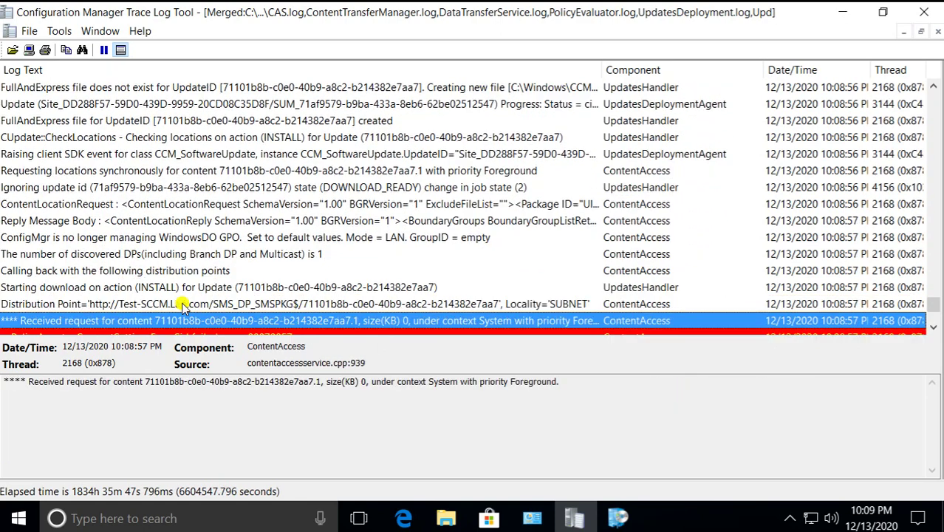
key(Up)
key(Up)
key(Up)
key(Up)
key(Up)
key(Up)
key(Up)
key(Up)
key(Up)
key(Down)
key(Down)
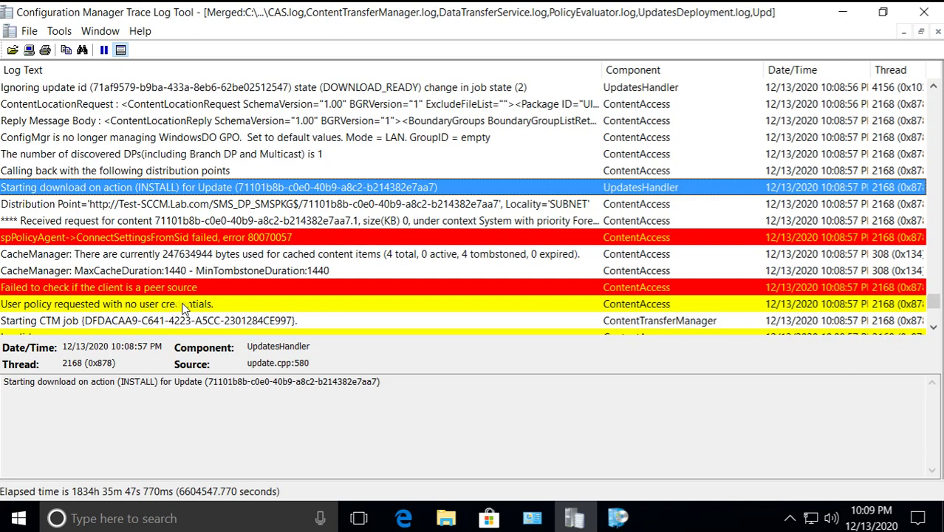
key(Down)
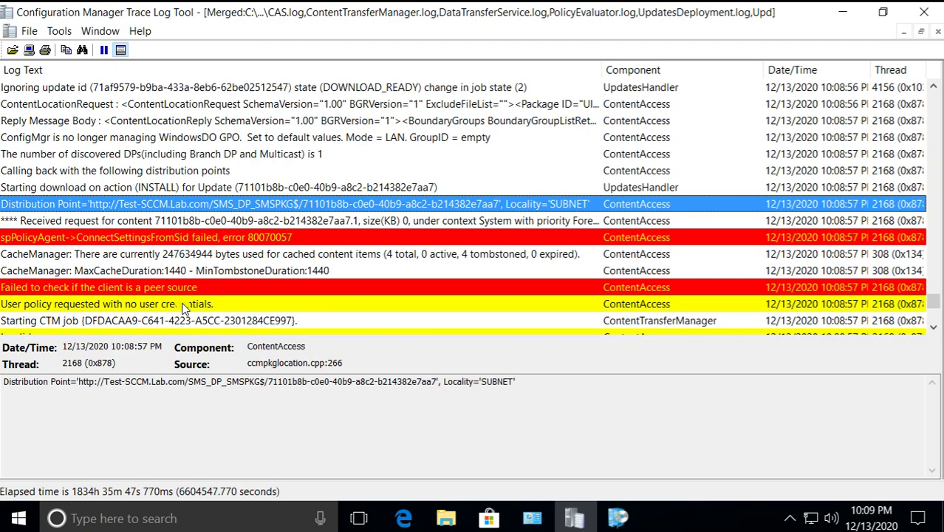
key(Down)
key(Down)
key(Down)
key(Down)
key(Down)
key(Down)
key(Down)
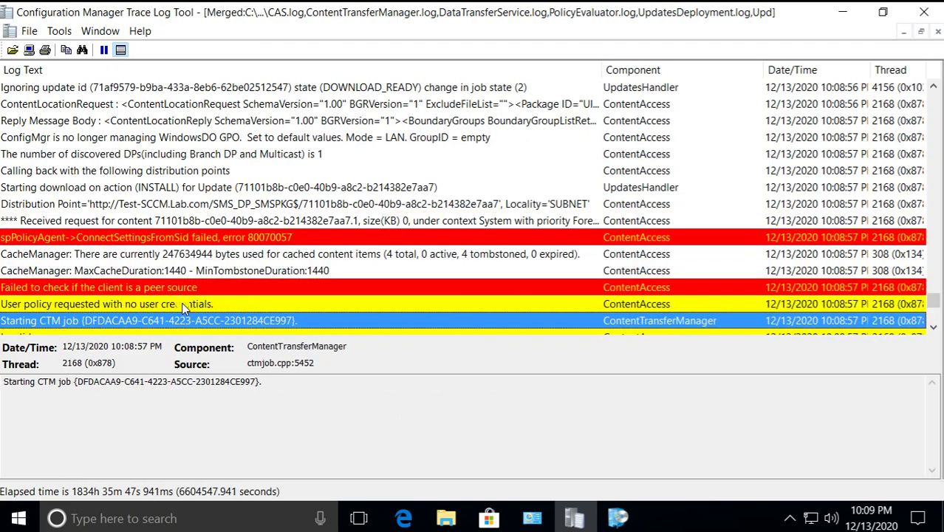
key(Down)
key(Down)
key(Down)
key(Down)
key(Down)
key(Down)
key(Down)
key(Down)
key(Down)
key(Down)
key(Down)
key(Down)
key(Down)
key(Down)
key(Down)
key(Down)
key(Down)
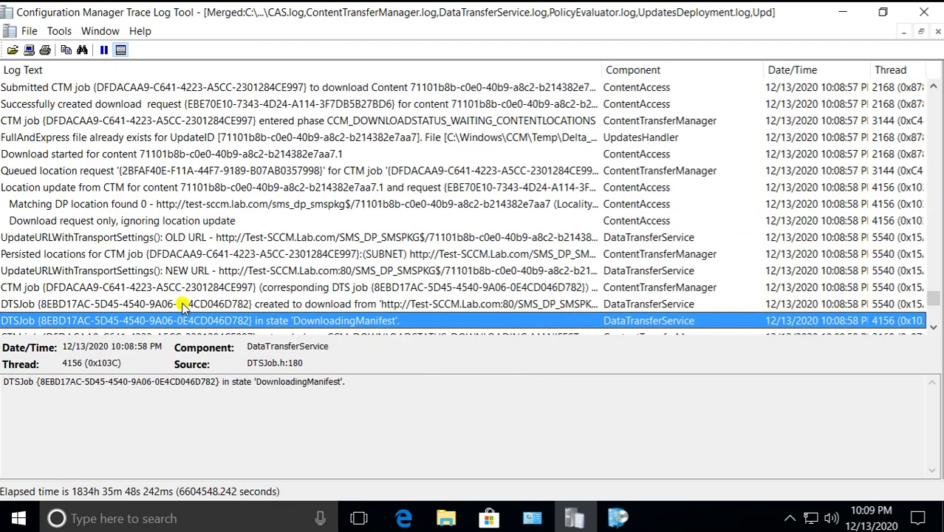
Trace the DP location match, new transport URL and DownloadingData entries to 'Download completed for the job'.
key(Up)
key(Up)
key(Up)
key(Up)
key(Up)
key(Up)
key(Up)
key(Up)
key(Up)
key(Up)
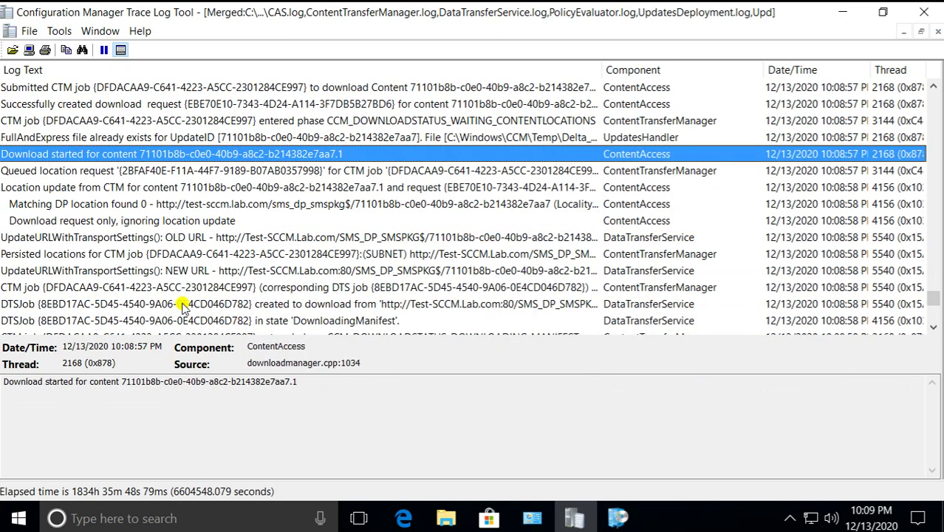
key(Down)
key(Down)
key(Down)
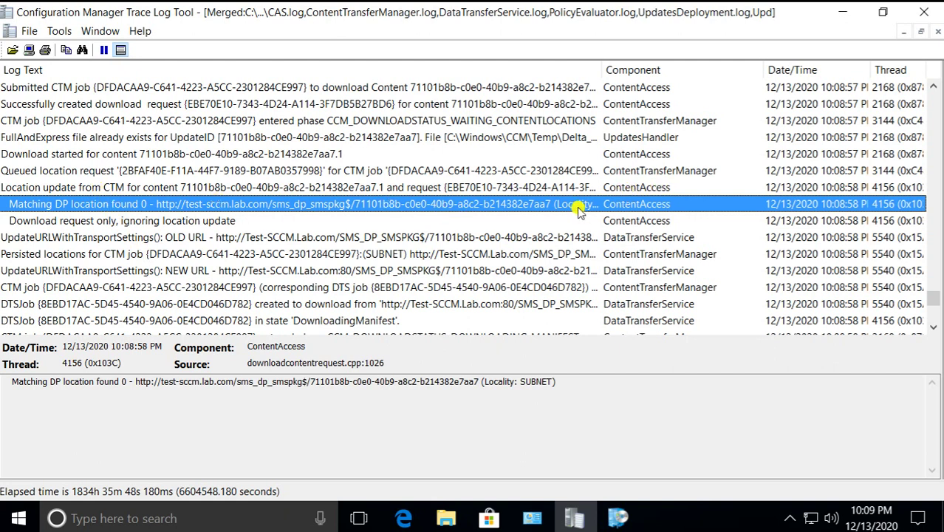
key(Down)
key(Down)
key(Down)
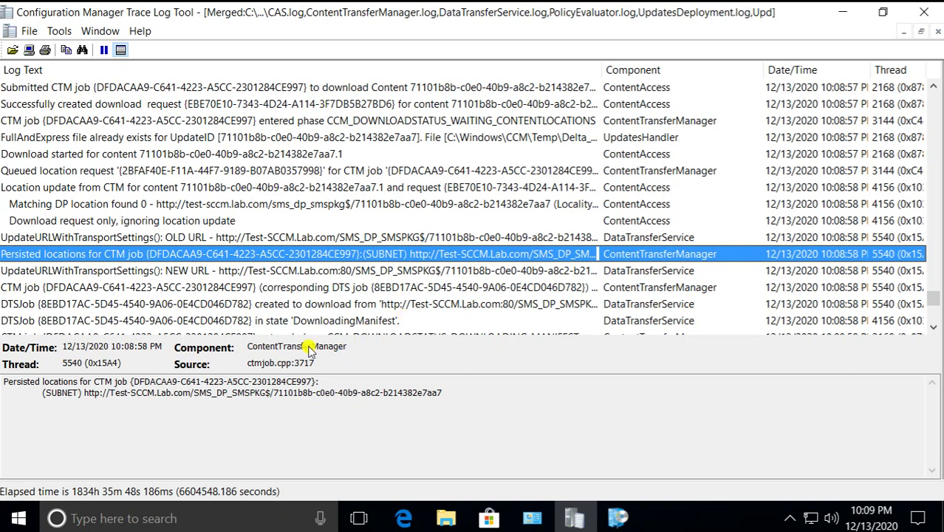
click(334, 273)
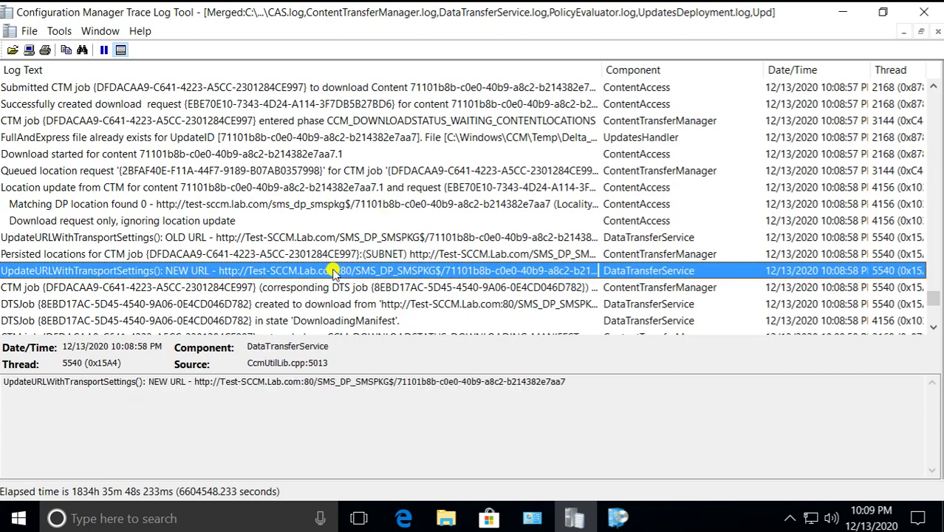
key(Up)
key(Down)
key(Down)
key(Down)
key(Down)
key(Down)
key(Down)
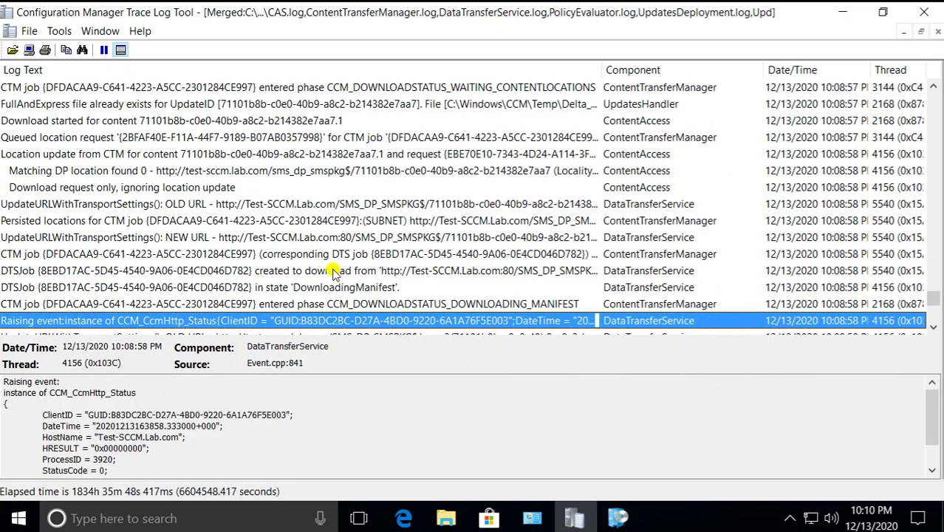
key(Down)
key(Down)
key(Down)
key(Down)
key(Down)
key(Down)
key(Down)
key(Down)
key(Down)
key(Down)
key(Down)
key(Down)
key(Down)
key(Down)
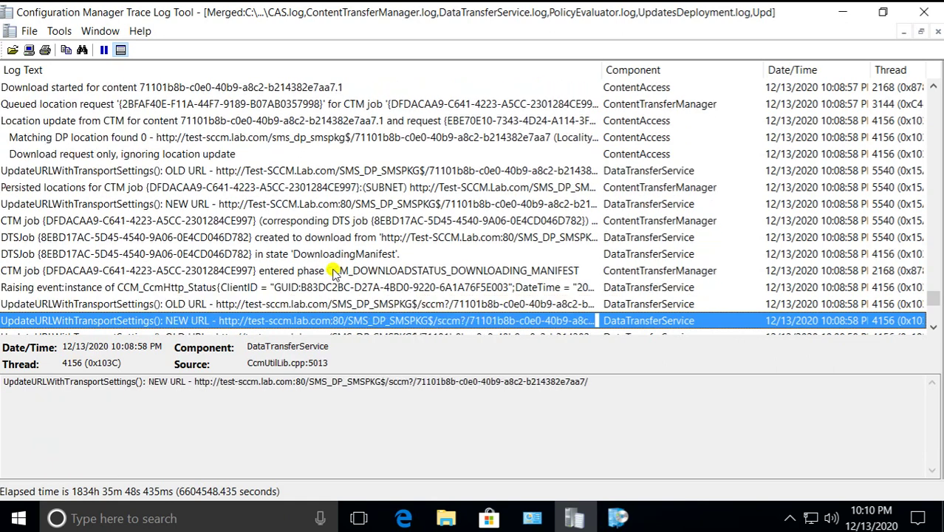
key(Down)
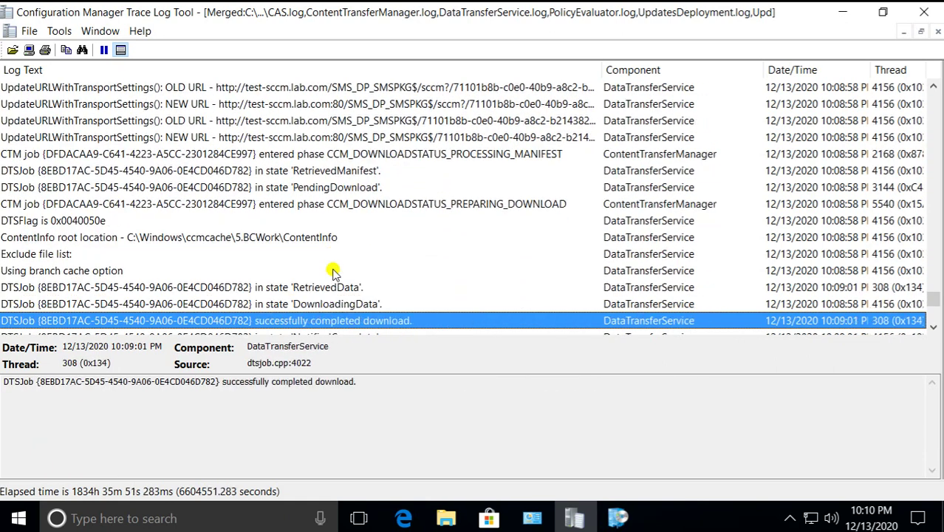
key(Up)
key(Up)
key(Up)
key(Up)
key(Up)
key(Up)
key(Up)
key(Up)
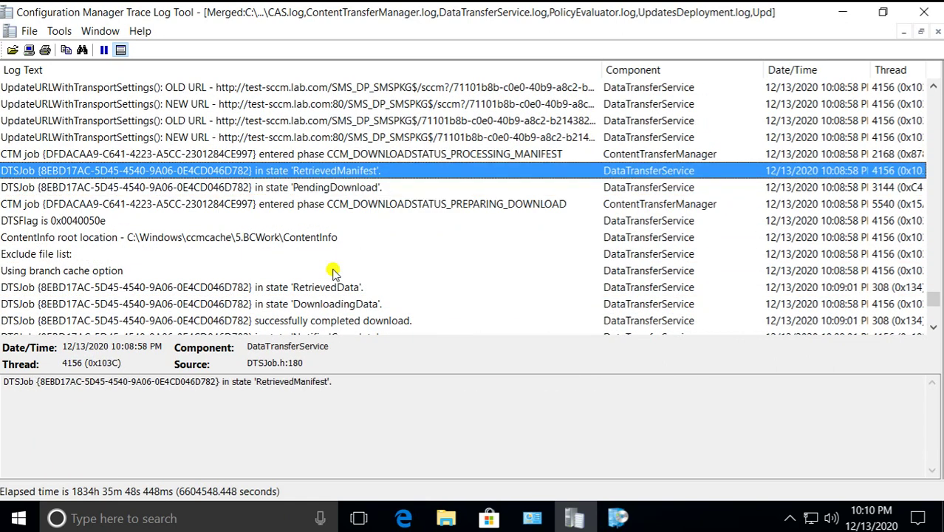
key(Down)
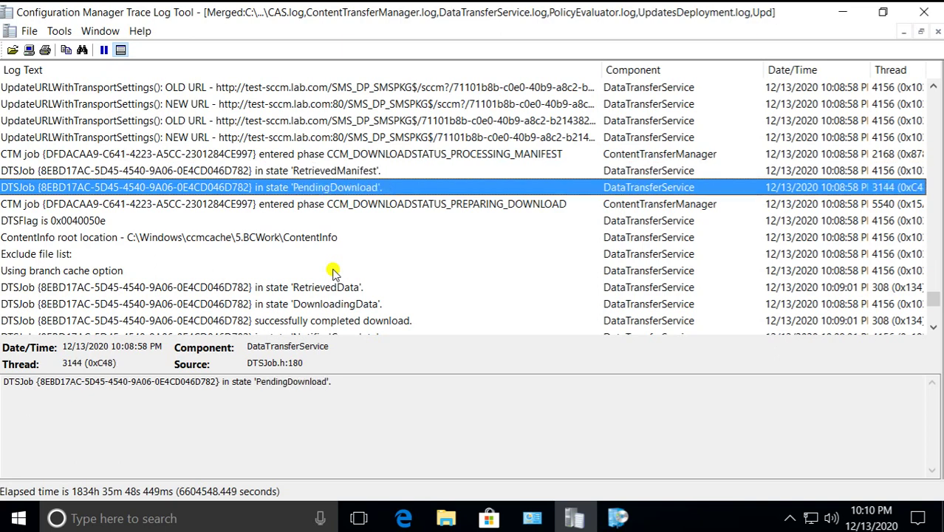
key(Down)
key(Down)
key(Down)
key(Down)
key(Down)
key(Down)
key(Down)
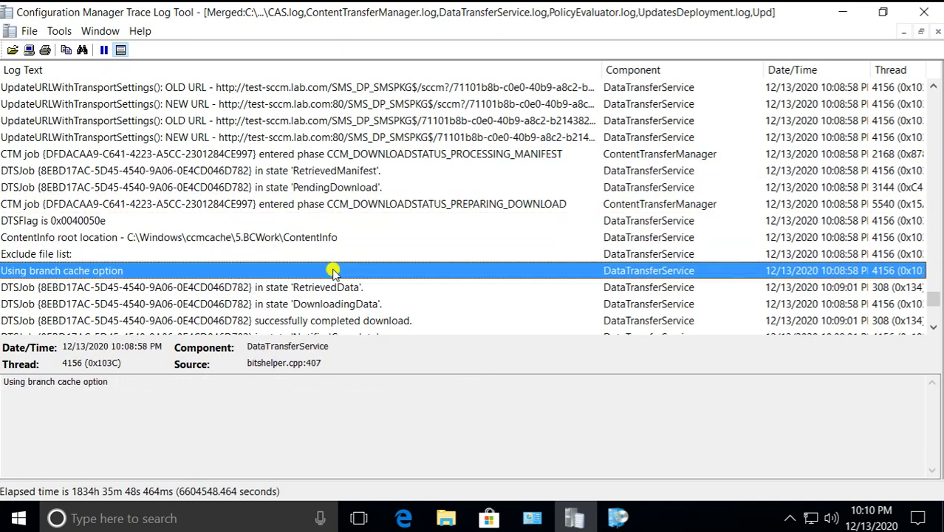
key(Down)
key(Down)
key(Down)
key(Down)
key(Down)
key(Down)
key(Down)
key(Down)
key(Down)
key(Down)
key(Down)
key(Down)
key(Down)
key(Down)
key(Down)
key(Down)
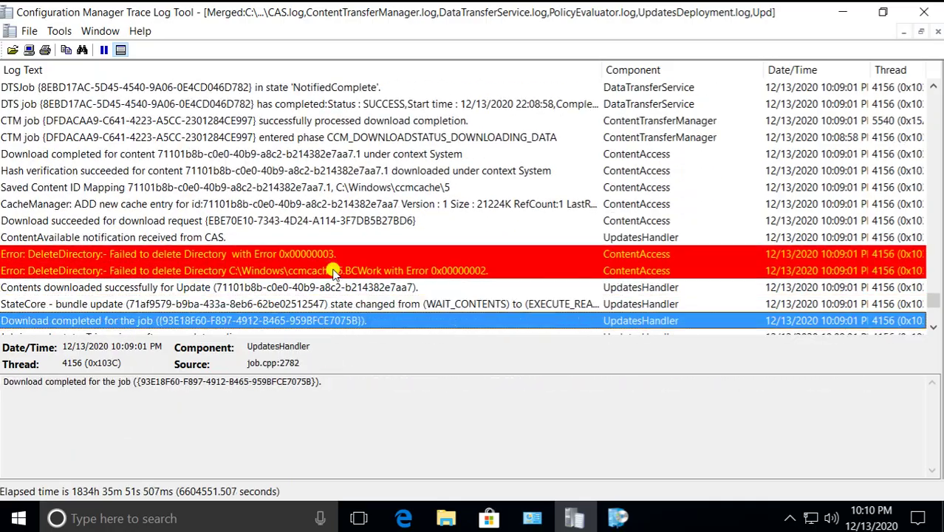
Read the WSUS source, ccmcache mapping and 'finished installing, Reboot Required? No' entries.
key(Down)
key(Down)
key(Down)
key(Down)
key(Down)
key(Down)
key(Down)
key(Down)
key(Down)
key(Down)
key(Down)
key(Down)
key(Down)
key(Down)
key(Down)
key(Down)
key(Down)
key(Down)
key(Down)
key(Down)
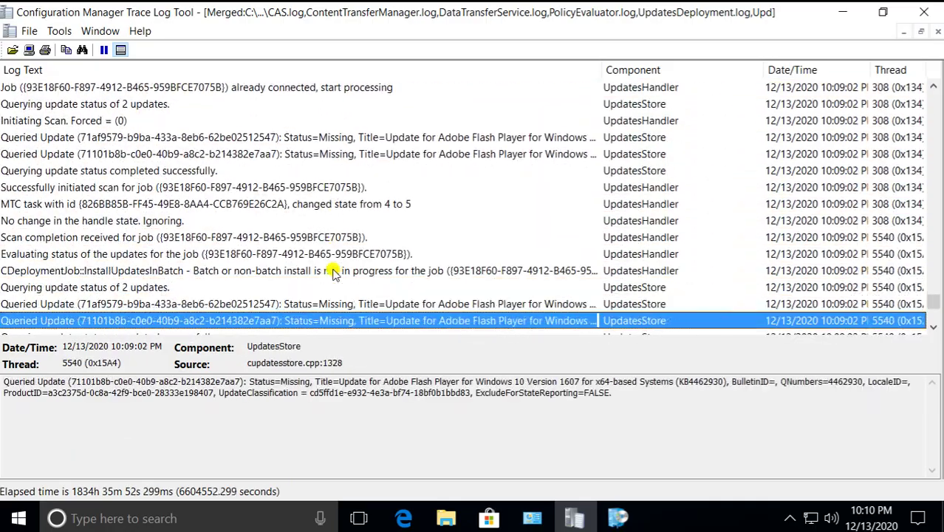
key(Down)
key(Down)
key(Down)
key(Down)
key(Down)
key(Down)
key(Down)
key(Down)
key(Down)
key(Down)
key(Down)
key(Down)
key(Down)
key(Down)
key(Down)
key(Down)
key(Down)
key(Down)
key(Down)
key(Down)
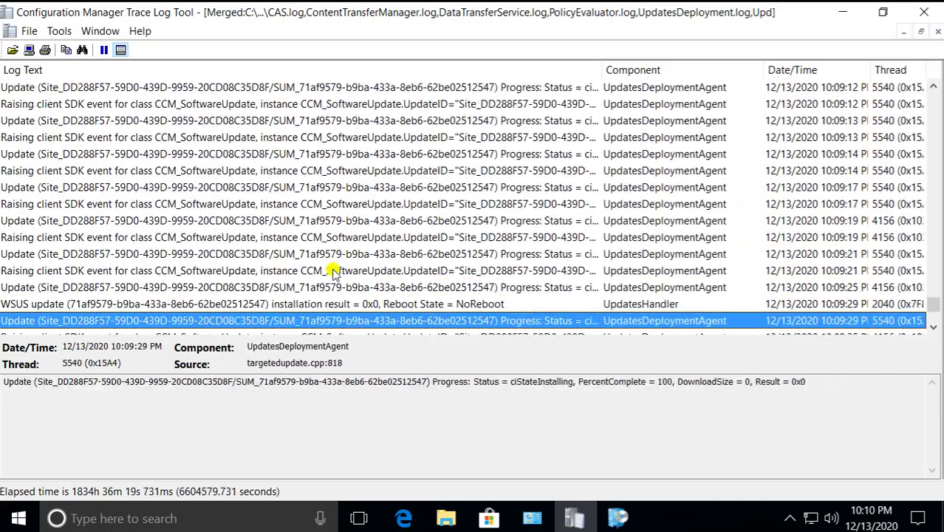
key(Up)
key(Down)
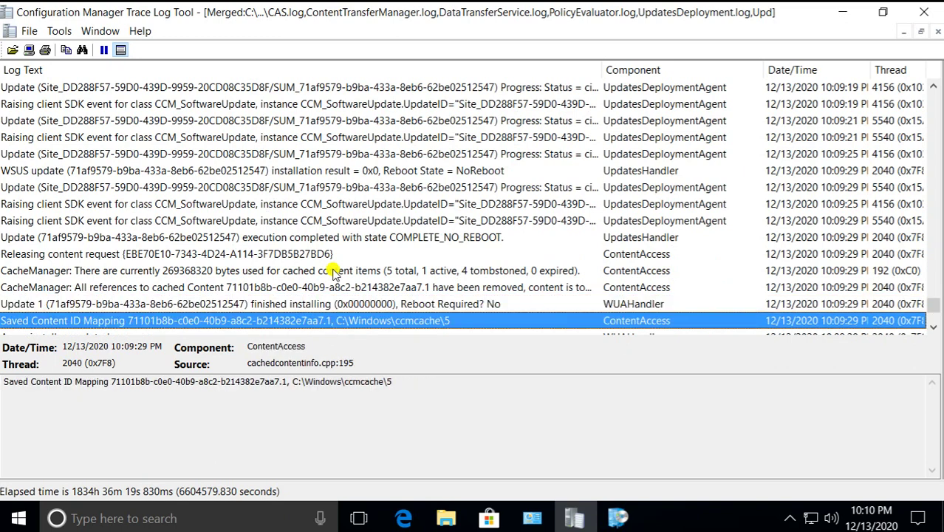
key(Down)
key(Up)
key(Up)
key(Up)
key(Down)
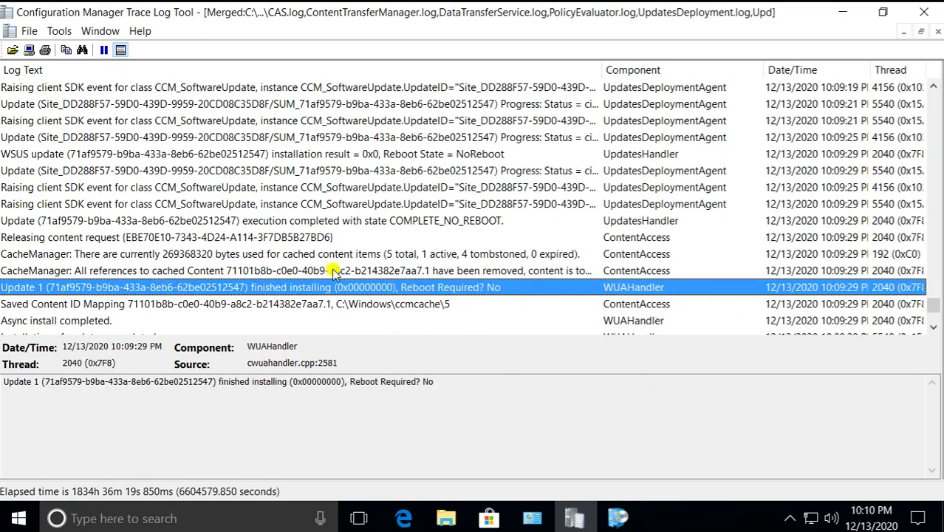
key(Up)
key(Up)
key(Up)
key(Down)
key(Down)
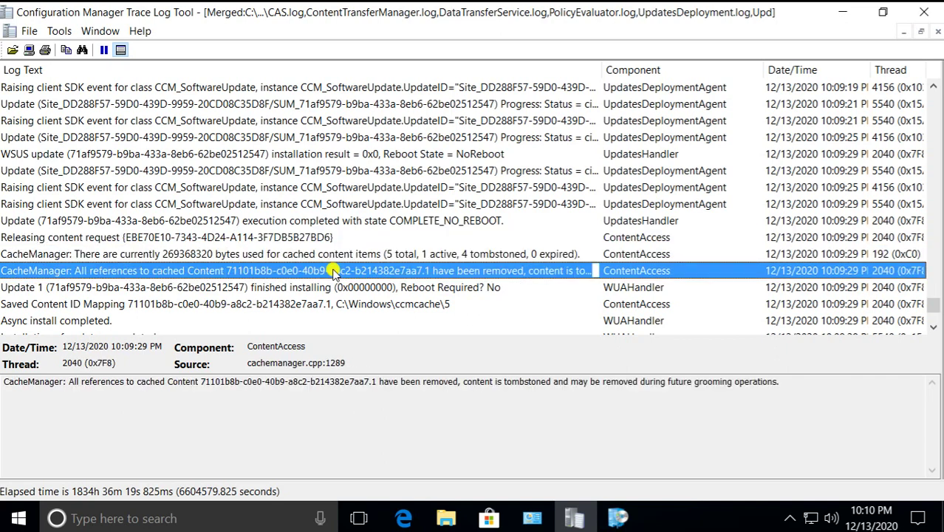
click(427, 290)
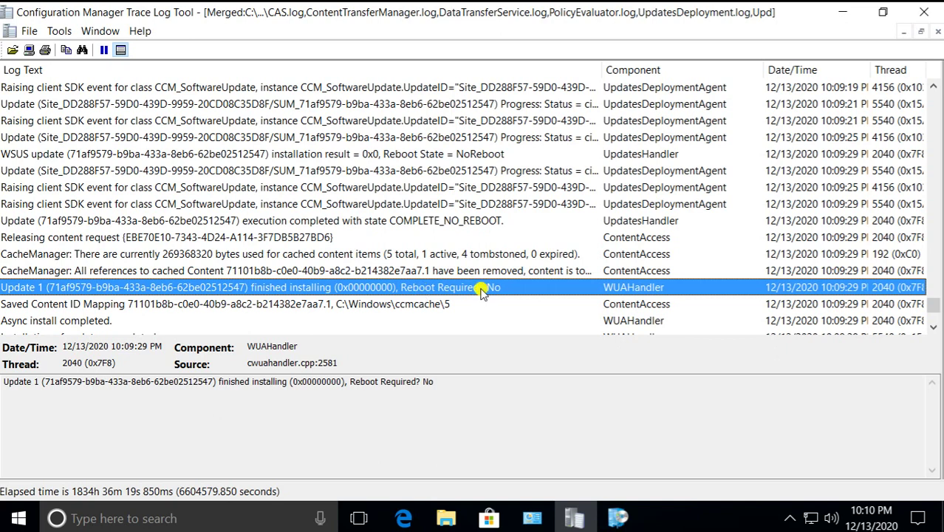
Review the Status=Installed queries and the following machine policy evaluation entries.
key(Down)
key(Down)
key(Down)
key(Down)
key(Down)
key(Down)
key(Down)
key(Down)
key(Down)
key(Down)
key(Down)
key(Down)
key(Down)
key(Down)
key(Down)
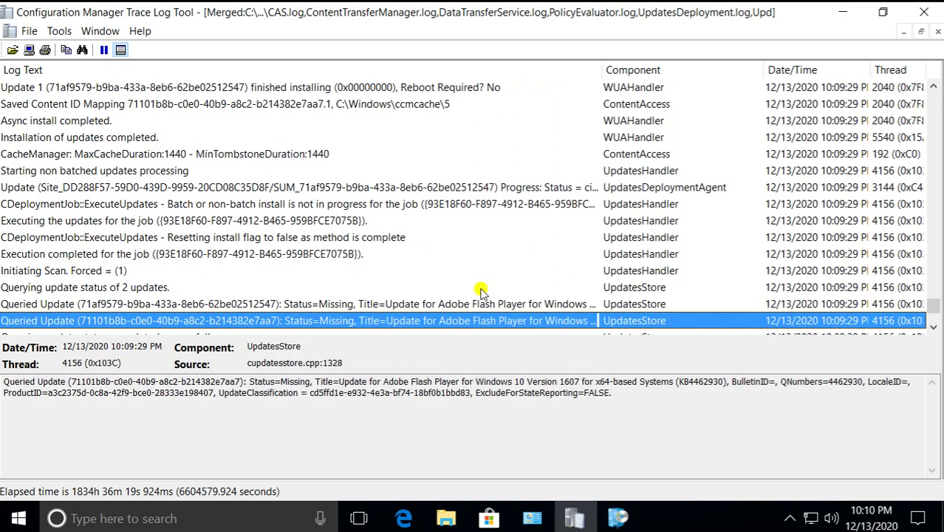
key(Down)
key(Down)
key(Down)
key(Down)
key(Down)
key(Down)
key(Down)
key(Down)
key(Down)
key(Down)
key(Down)
key(Down)
key(Down)
key(Down)
key(Down)
key(Down)
key(Down)
key(Down)
key(Down)
key(Down)
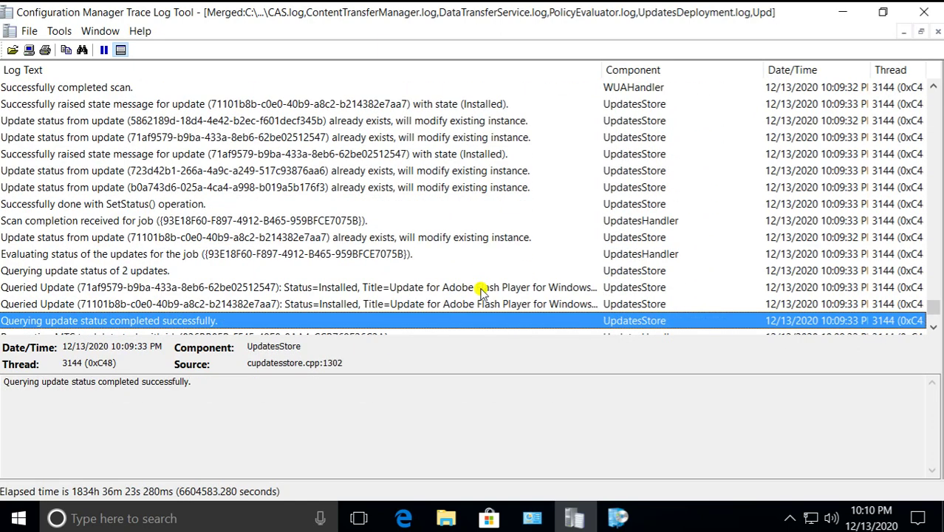
key(Down)
key(Down)
key(Down)
key(Down)
key(Down)
key(Down)
key(Down)
key(Down)
key(Down)
key(Down)
key(Down)
key(Down)
key(Down)
key(Down)
key(Down)
key(Down)
key(Down)
key(Down)
key(Down)
key(Down)
key(Down)
key(Down)
key(Down)
key(Down)
key(Down)
key(Down)
key(Down)
key(Down)
key(Down)
key(Down)
key(Down)
key(Down)
key(Down)
key(Down)
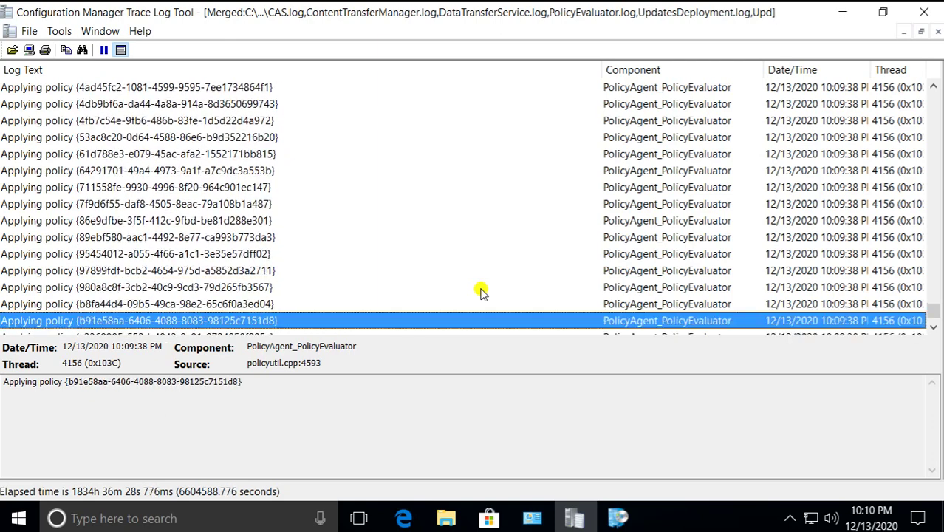
key(Down)
key(Down)
key(Down)
key(Down)
key(Down)
key(Down)
key(Down)
key(Down)
key(Down)
key(Down)
key(Down)
key(Down)
key(Down)
key(Down)
key(Down)
key(Down)
key(Down)
key(Down)
key(Down)
key(Down)
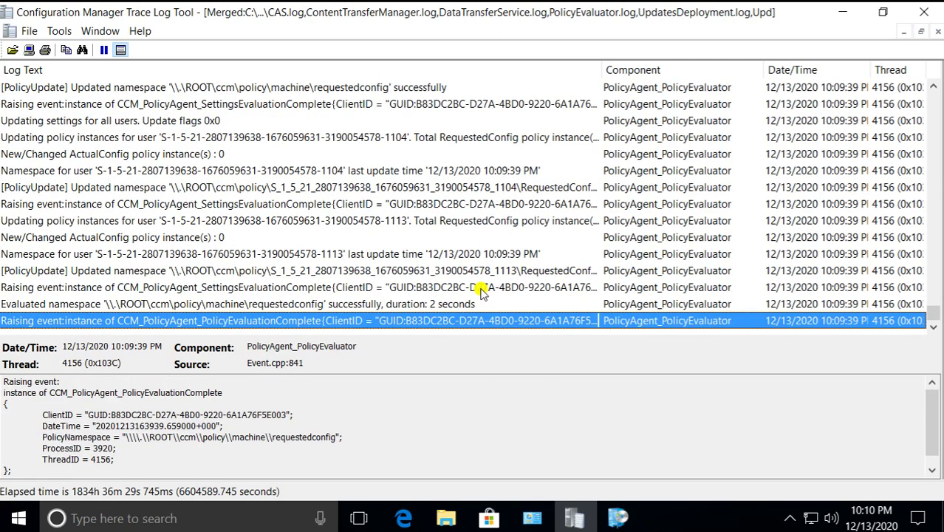
key(Up)
key(Up)
key(Up)
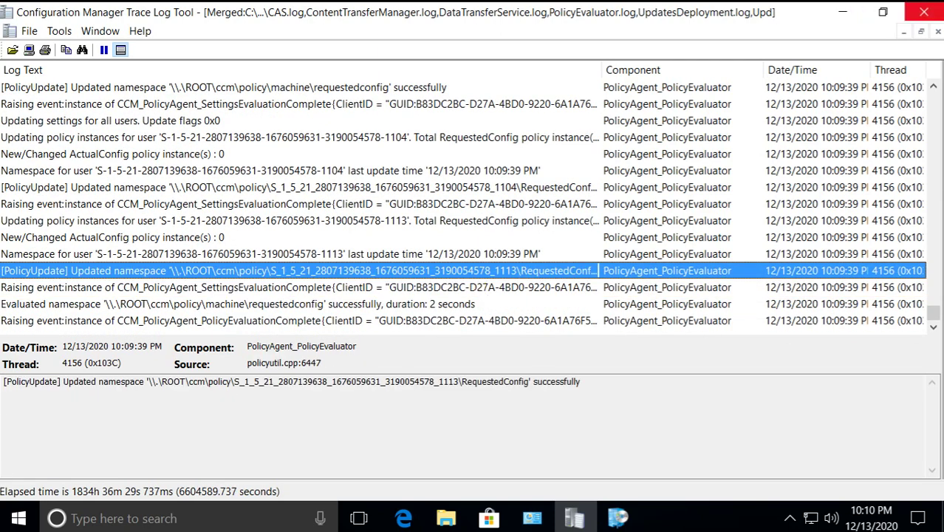
Minimize CMTrace, confirm the Flash update shows Installed in Software Center, and close it.
click(842, 12)
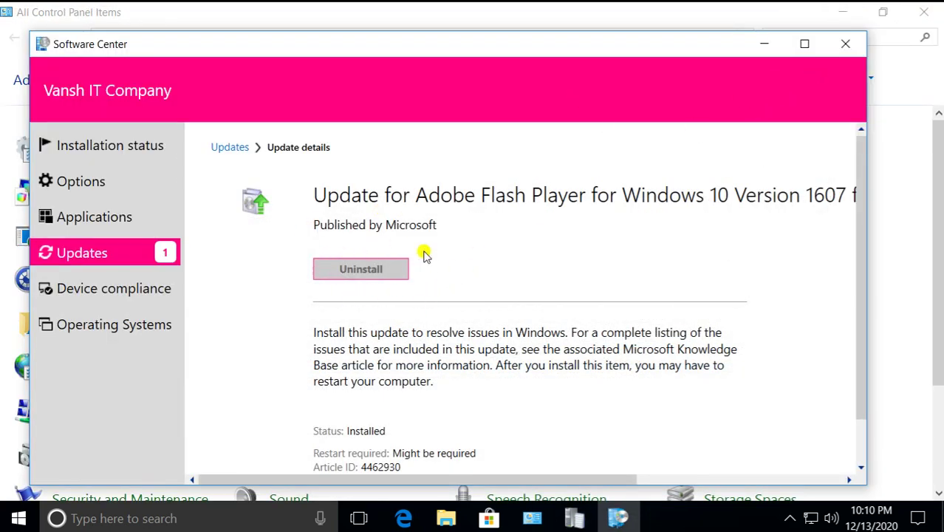
click(845, 43)
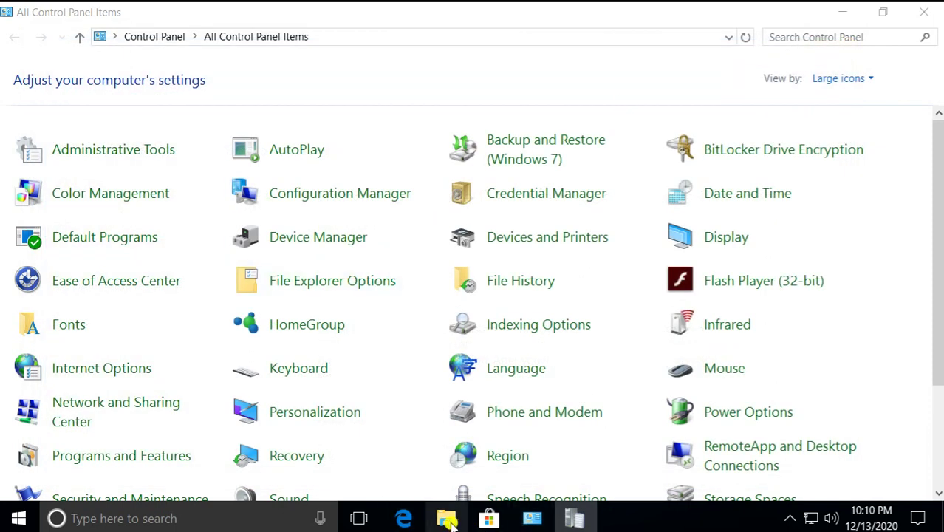
Open C:\Windows\ccmcache sorted by date and check folder 5 holds the kb4462930 cabinet.
click(448, 519)
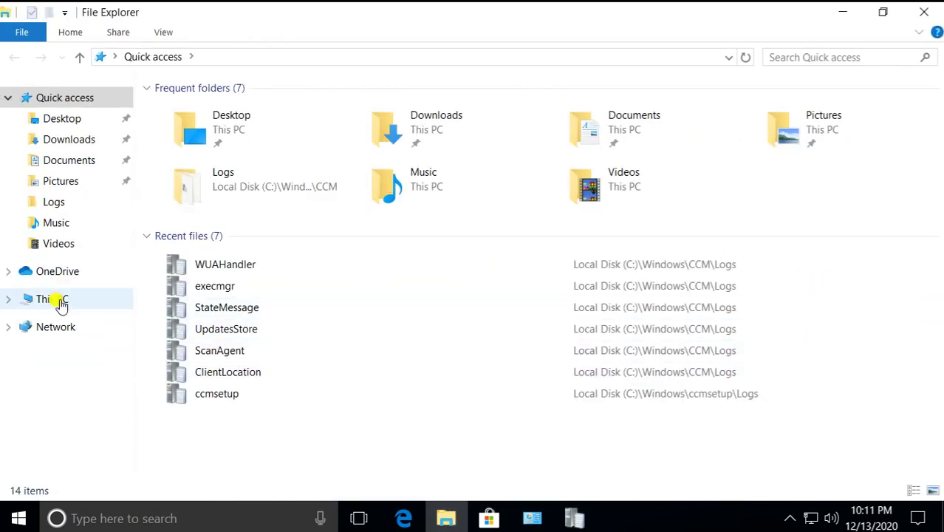
click(61, 303)
double_click(298, 243)
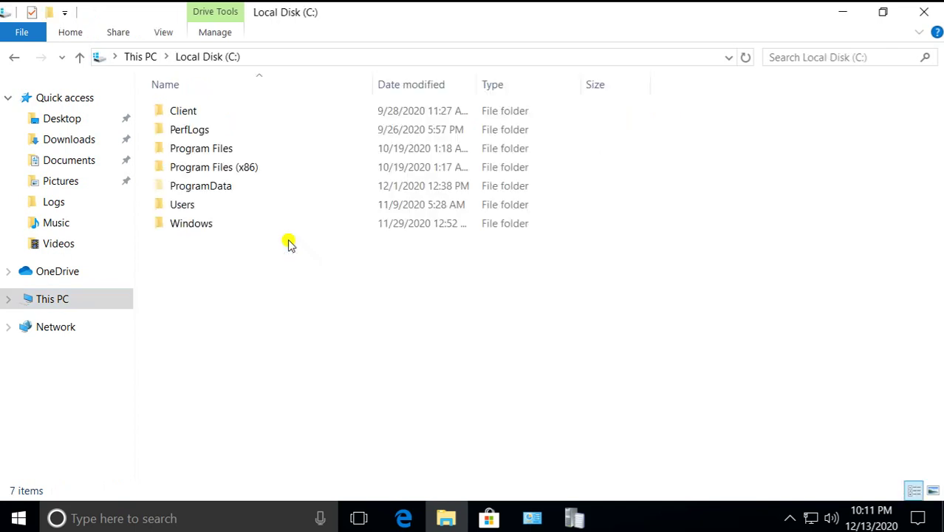
double_click(210, 226)
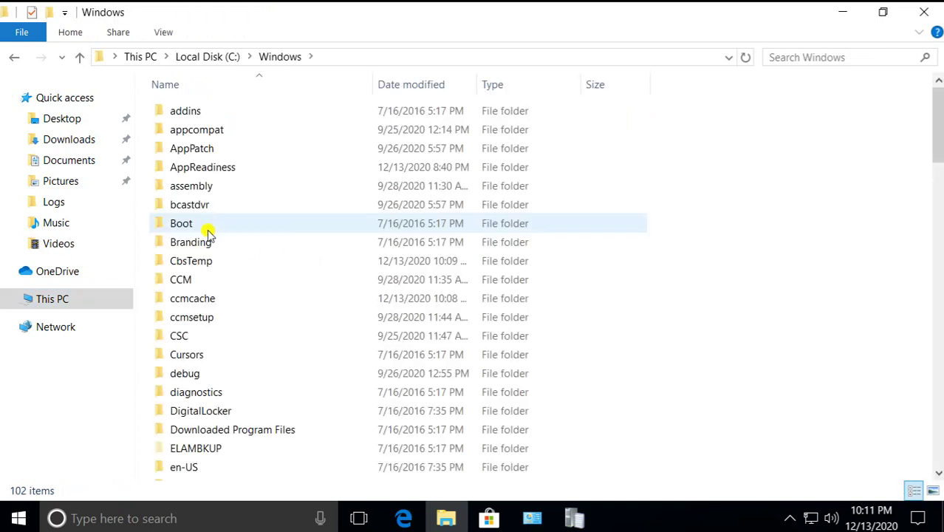
double_click(210, 298)
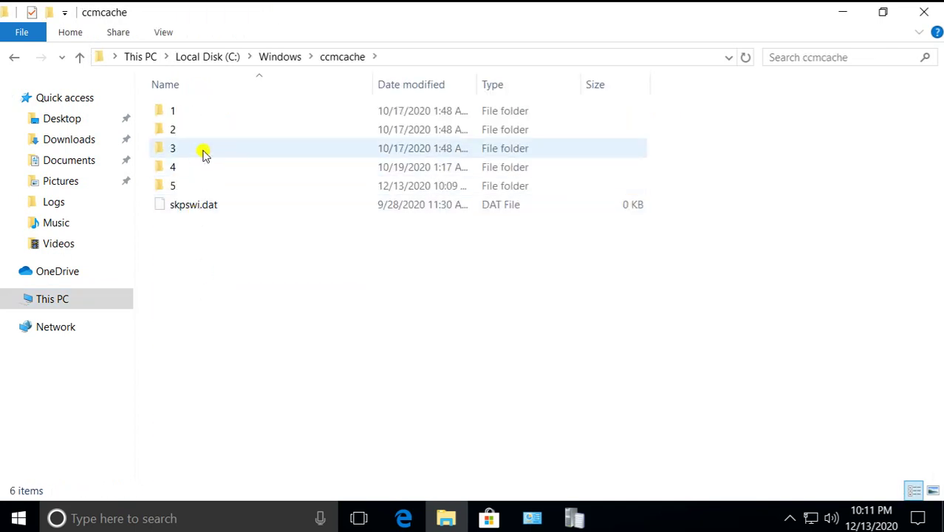
click(415, 84)
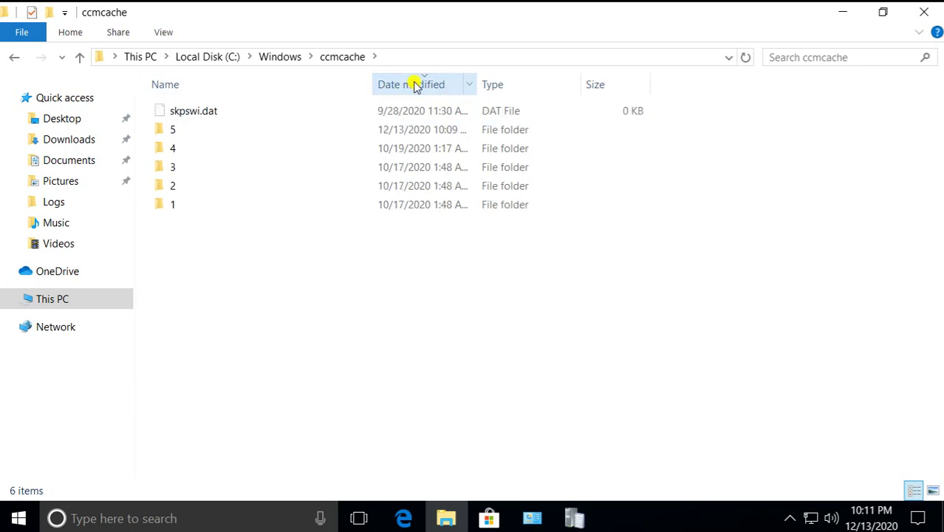
double_click(194, 131)
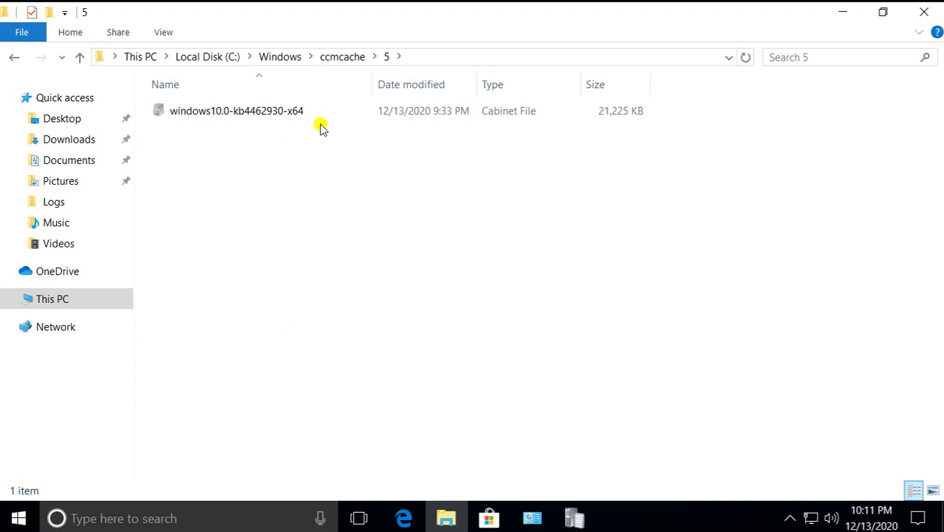
Return to ccmcache and run 'control' to open Control Panel.
click(340, 58)
click(325, 394)
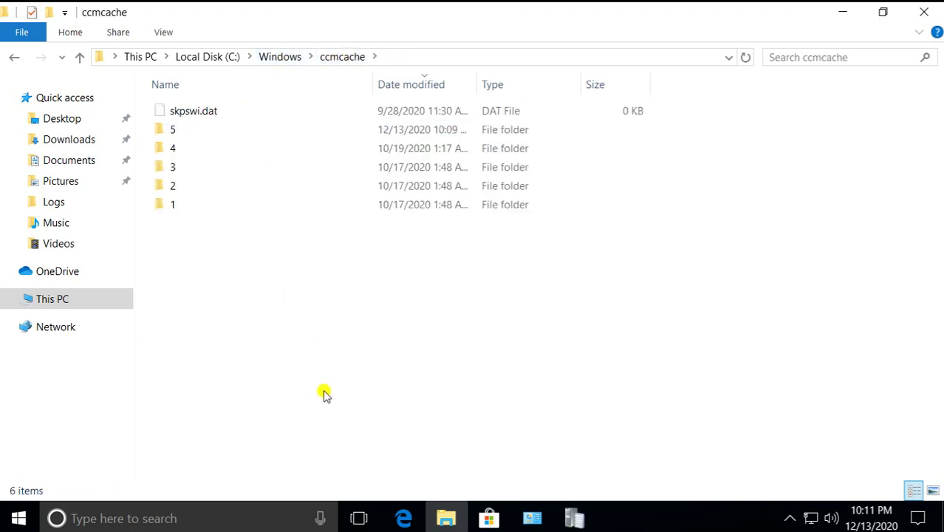
key(super+r)
key(Return)
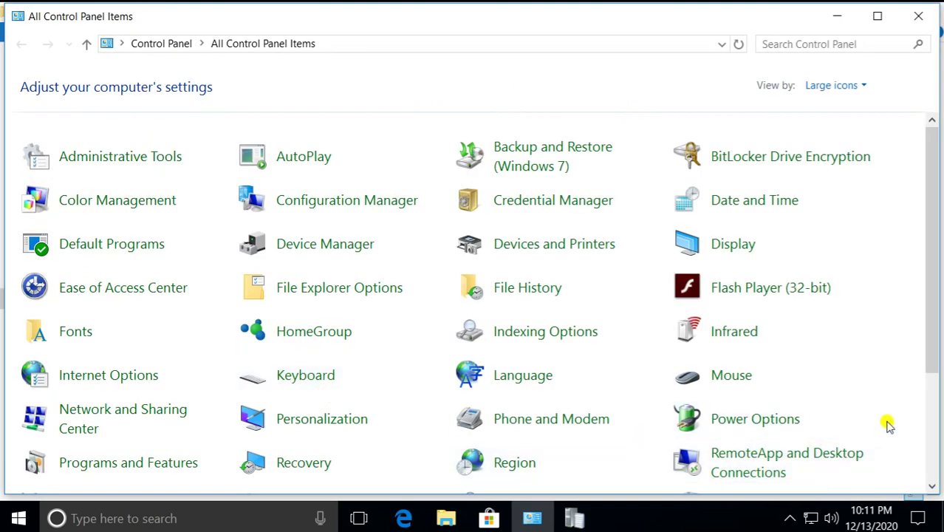
Find Update for Adobe Flash Player (12/13/2020) under Programs and Features' installed updates, then close.
click(932, 438)
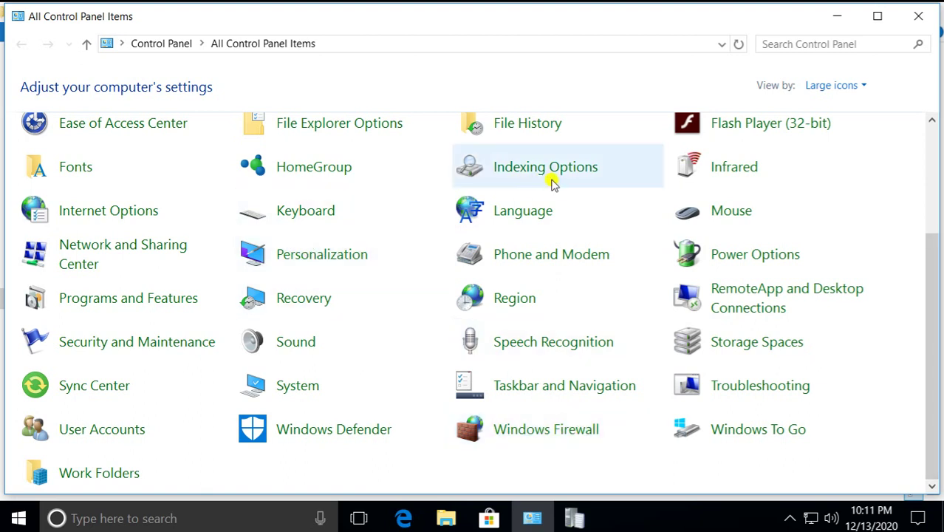
click(179, 300)
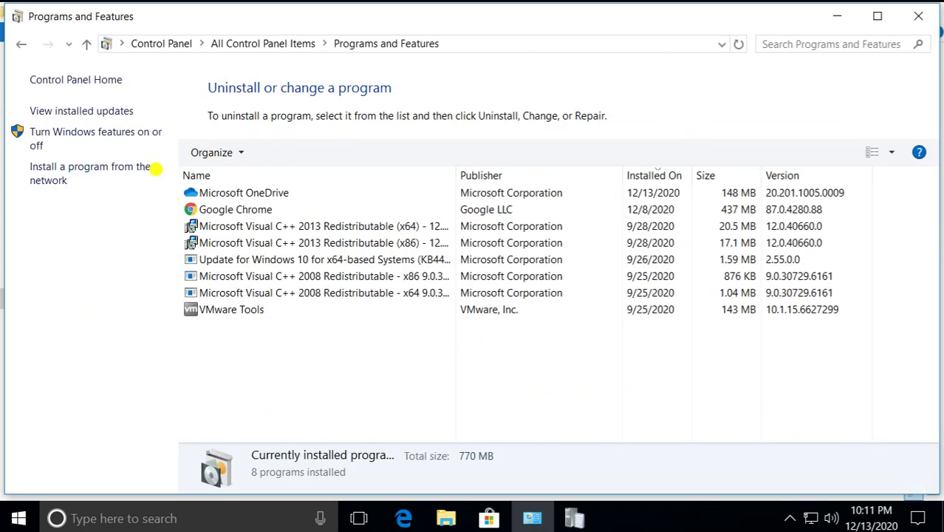
click(103, 113)
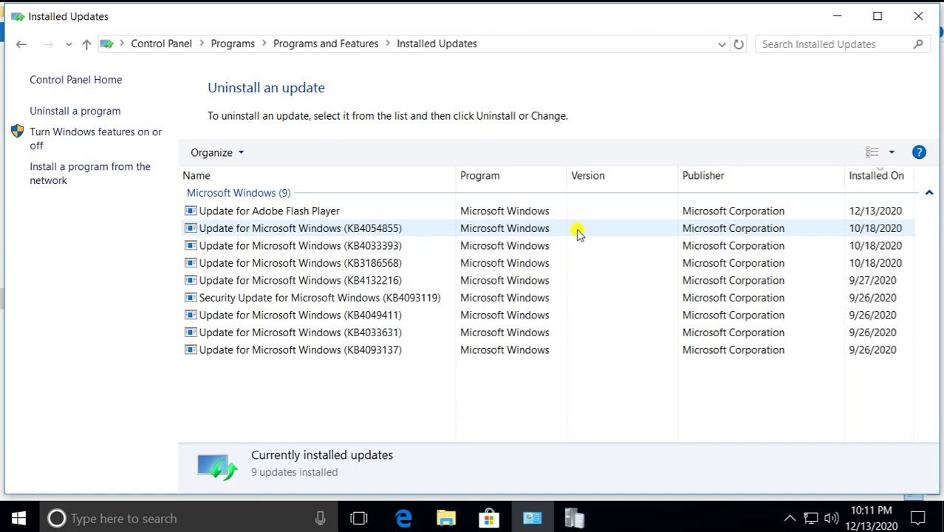
click(277, 212)
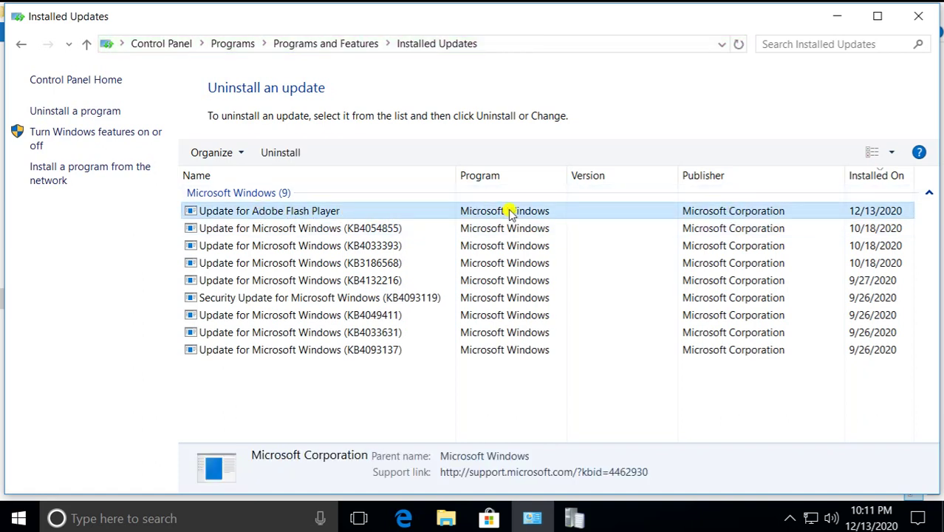
click(923, 18)
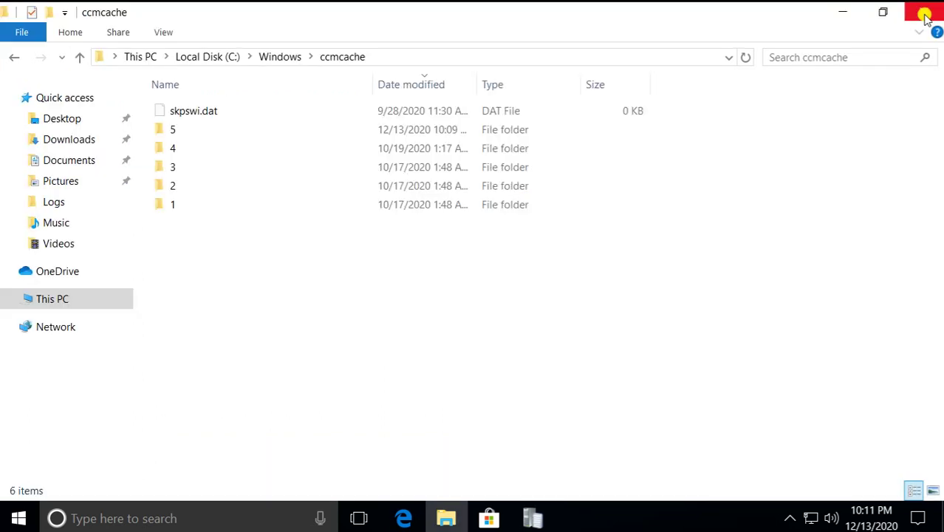
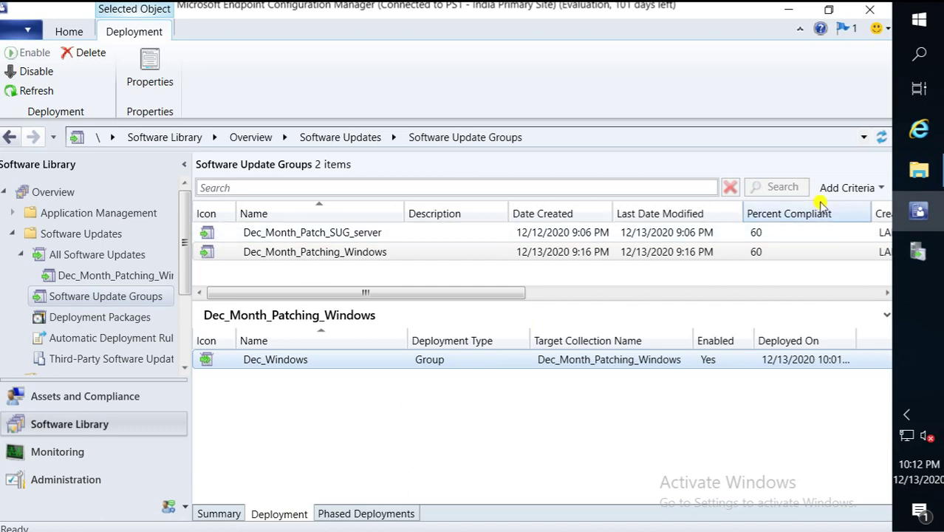
Refresh the deployment list, view the Dec_Month_Patching_Windows compliance pie chart, then go to Monitoring.
click(881, 139)
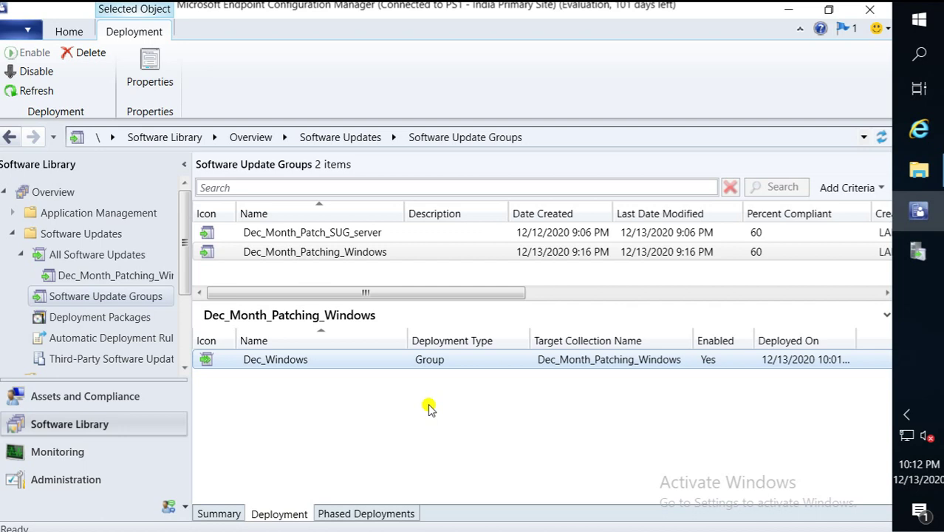
click(220, 513)
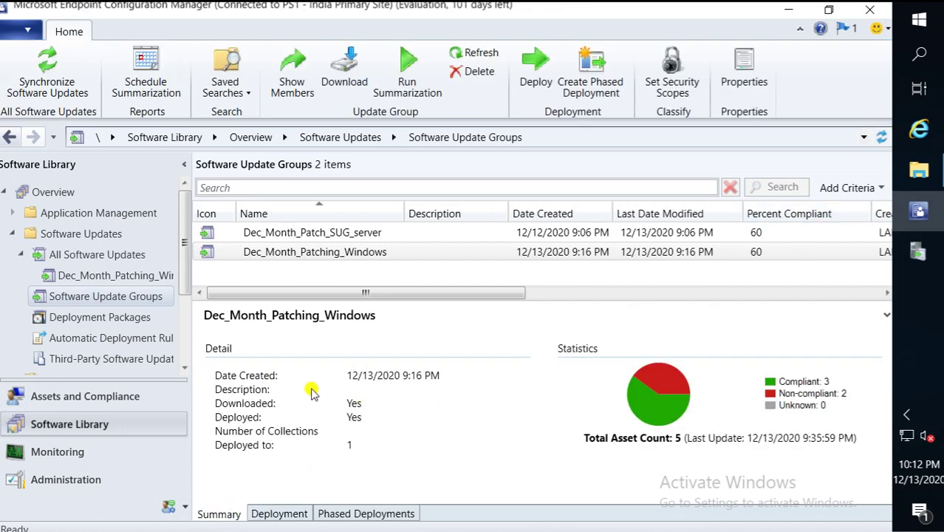
click(71, 455)
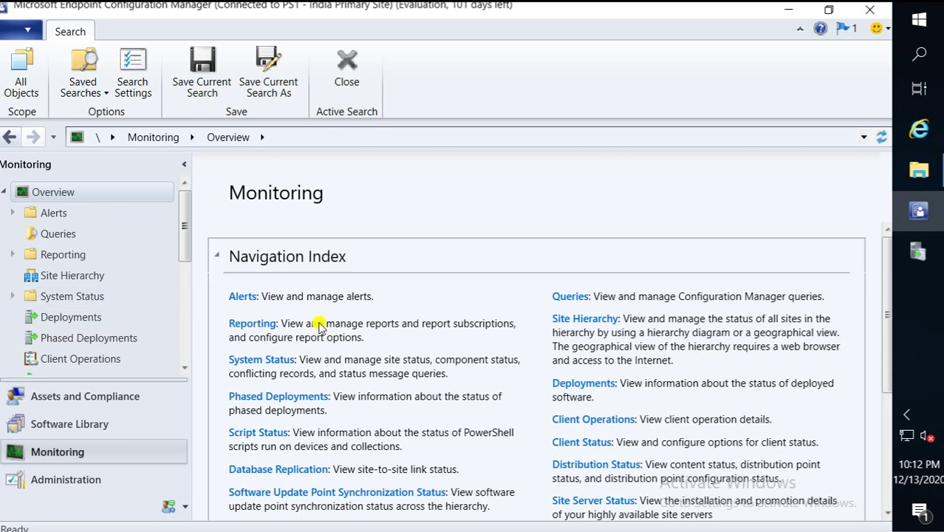
Open the status view of the Dec_Month_Patching_Windows deployment.
click(90, 317)
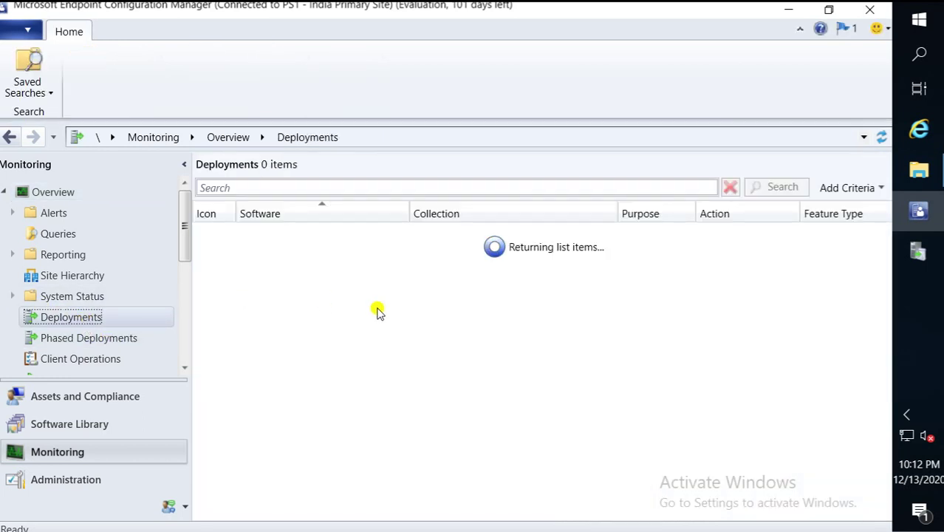
click(323, 233)
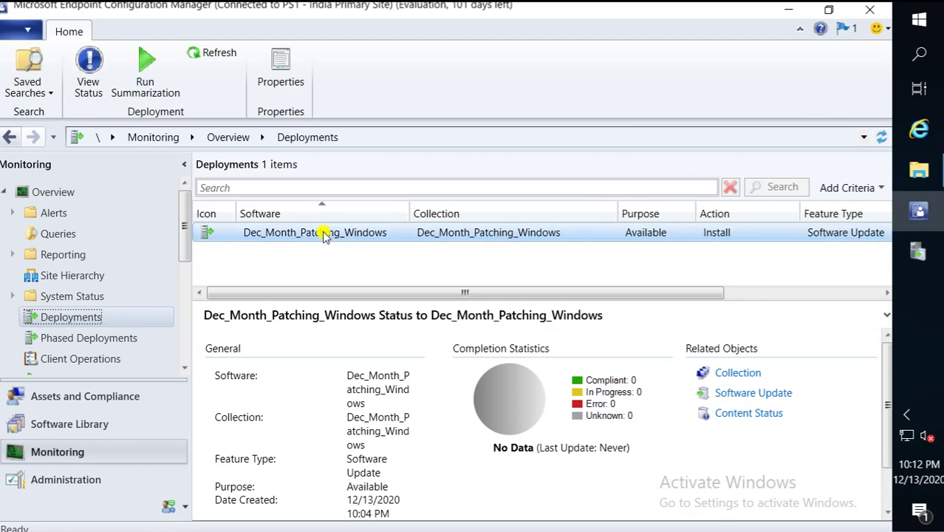
right_click(323, 233)
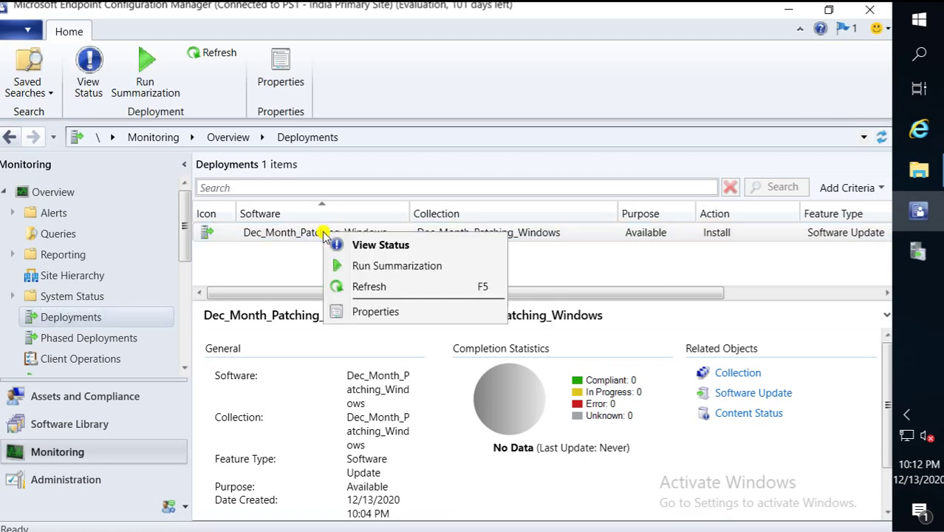
click(382, 246)
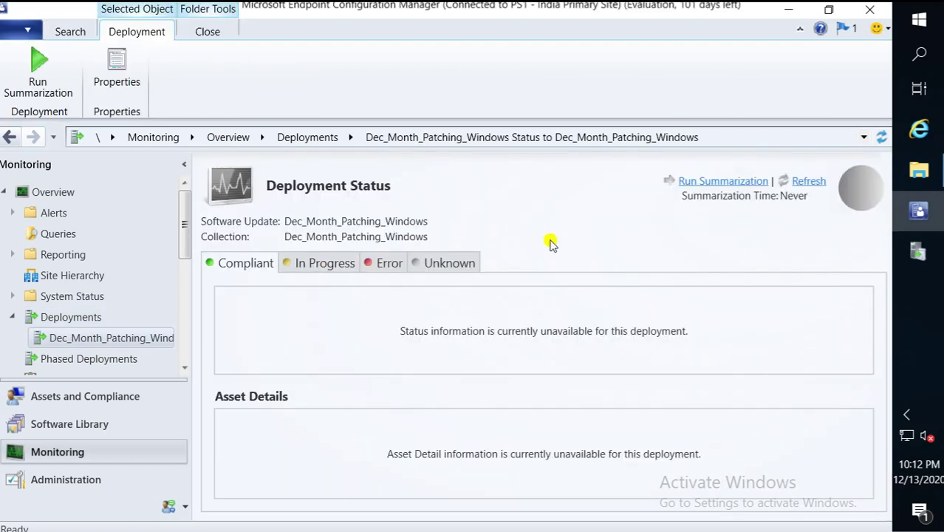
Schedule status summarization for the deployment twice and refresh the status.
click(724, 181)
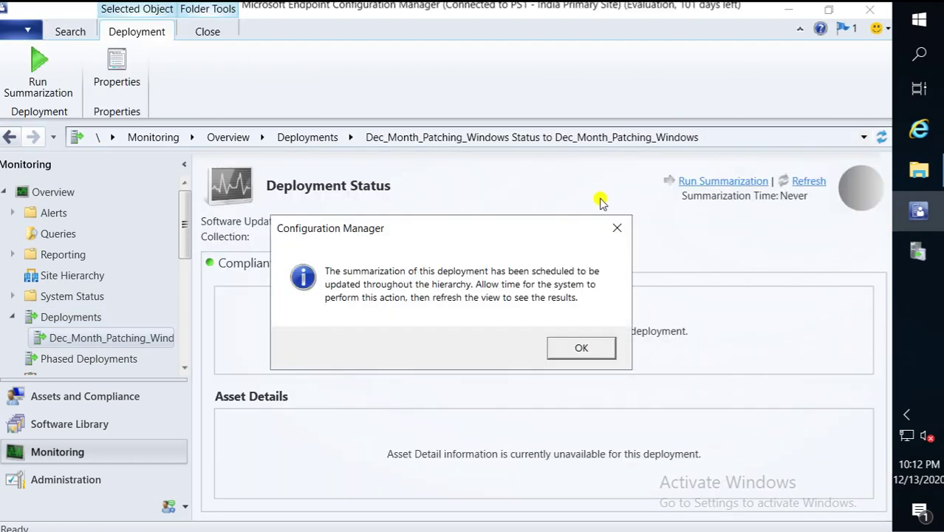
click(579, 348)
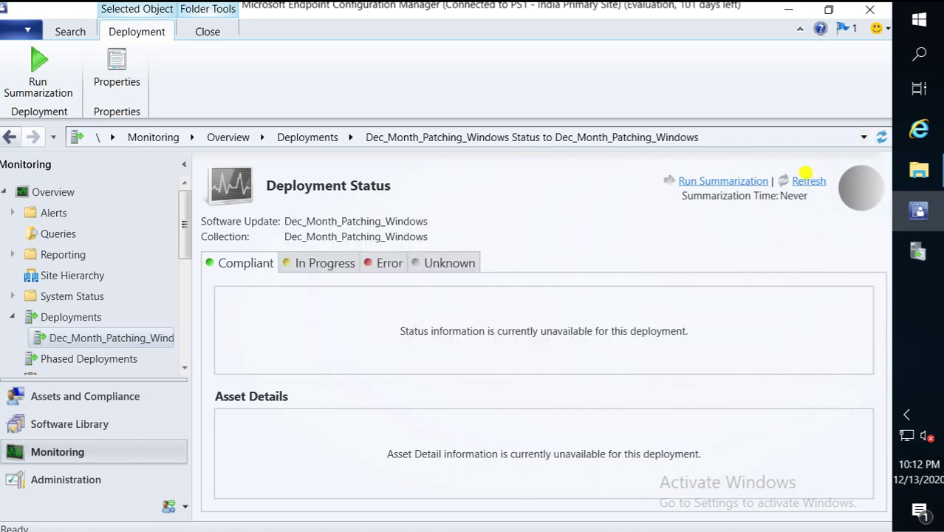
click(723, 183)
click(582, 349)
click(800, 182)
Check the In Progress, Error and Unknown tabs, finding TEST-WIN10 in progress, then refresh.
click(317, 265)
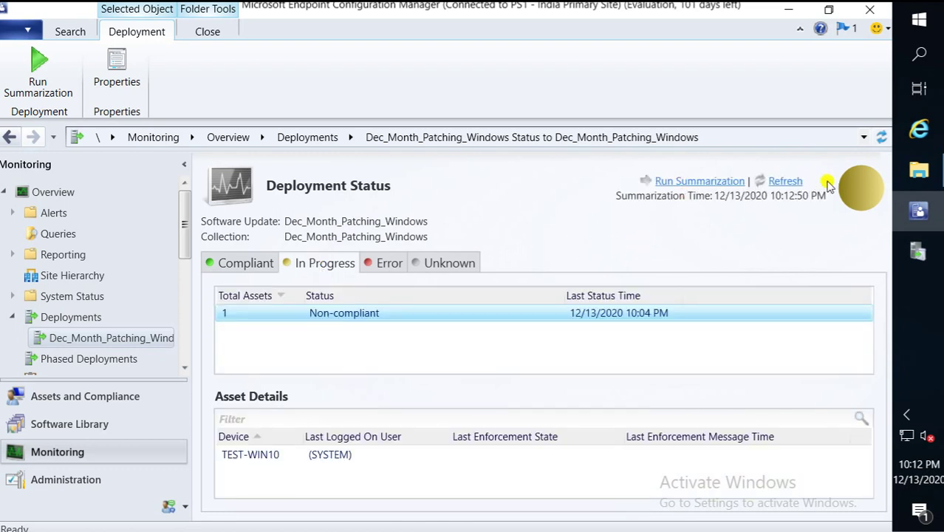
click(389, 263)
click(450, 263)
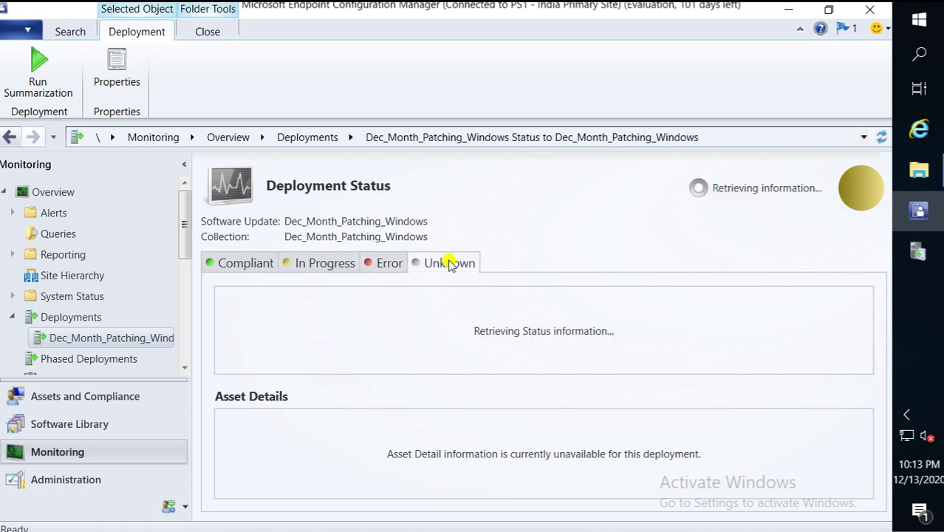
click(311, 263)
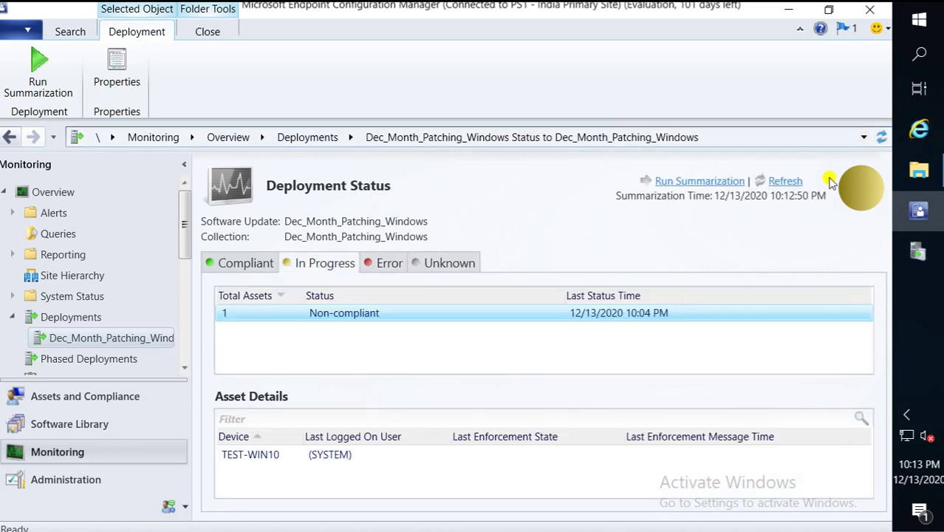
click(789, 182)
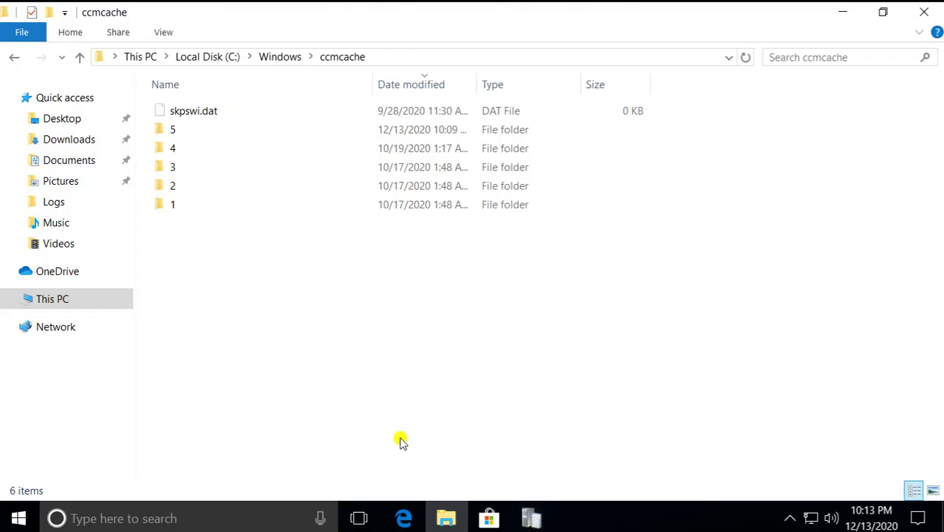
Run the Software Updates Scan Cycle from Control Panel's Configuration Manager client actions.
key(super+r)
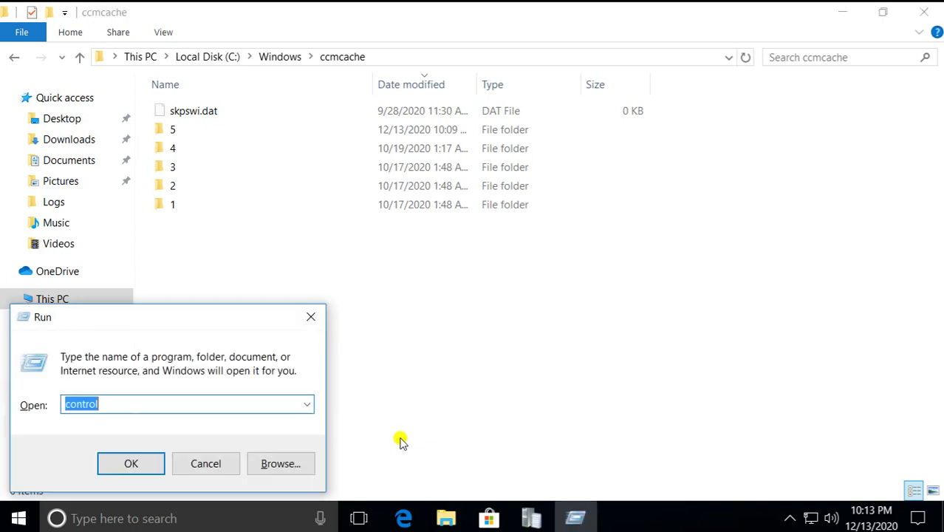
key(Return)
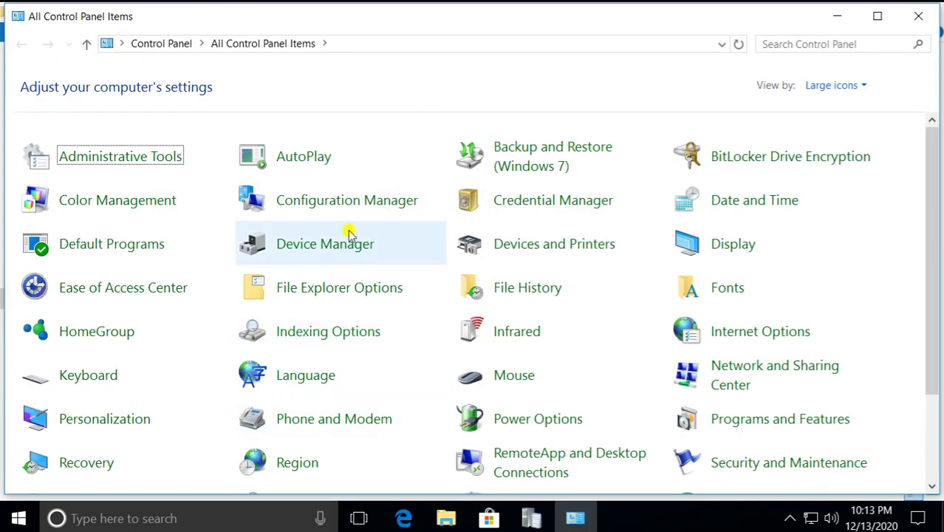
click(336, 207)
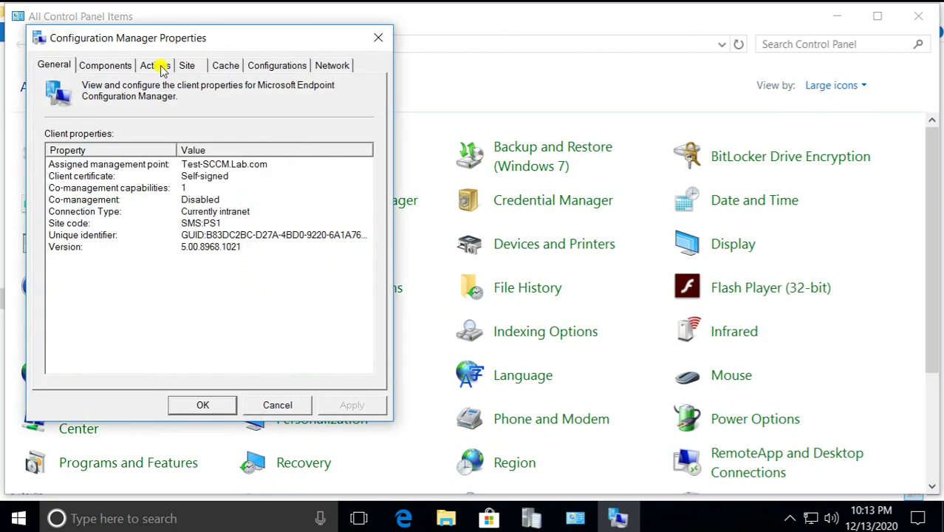
click(160, 65)
click(153, 253)
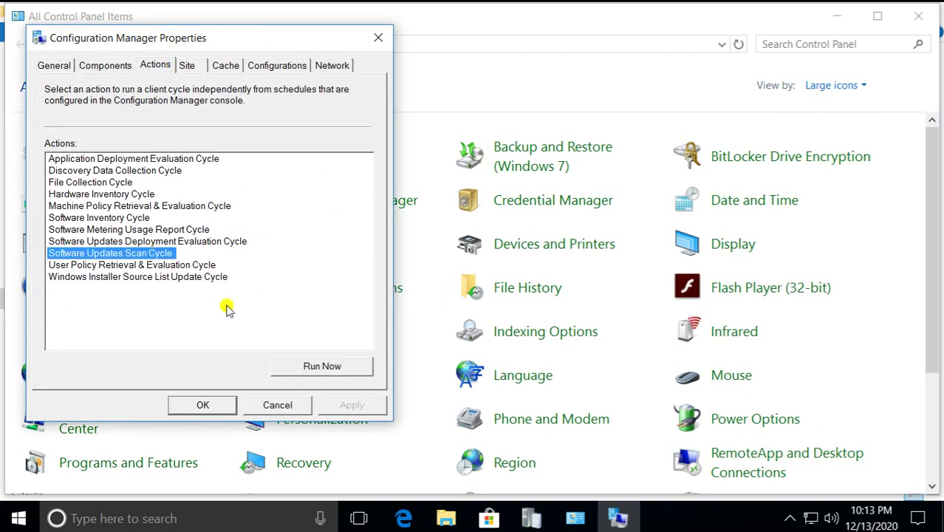
click(331, 367)
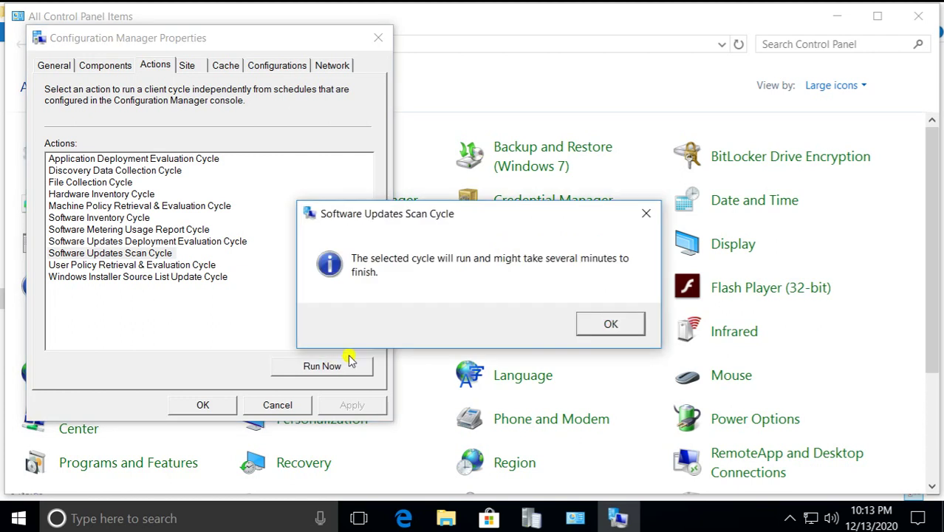
click(605, 323)
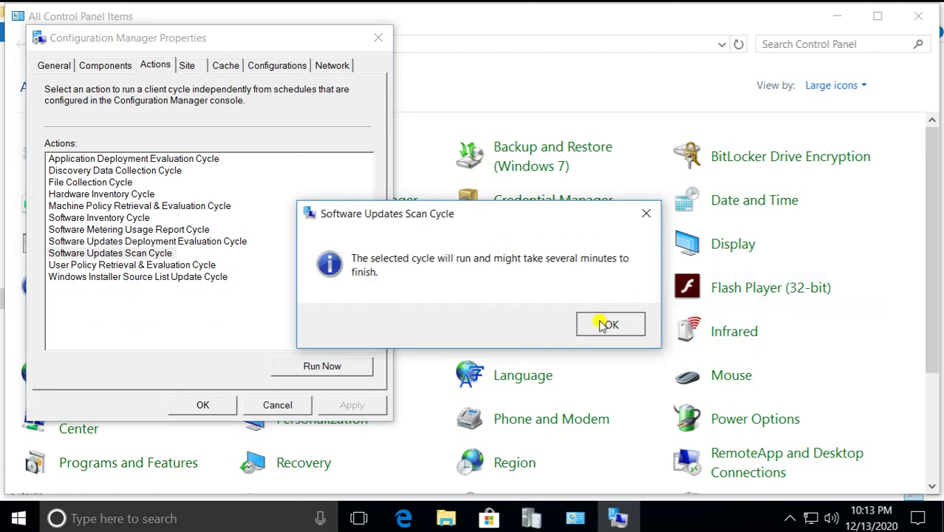
click(275, 404)
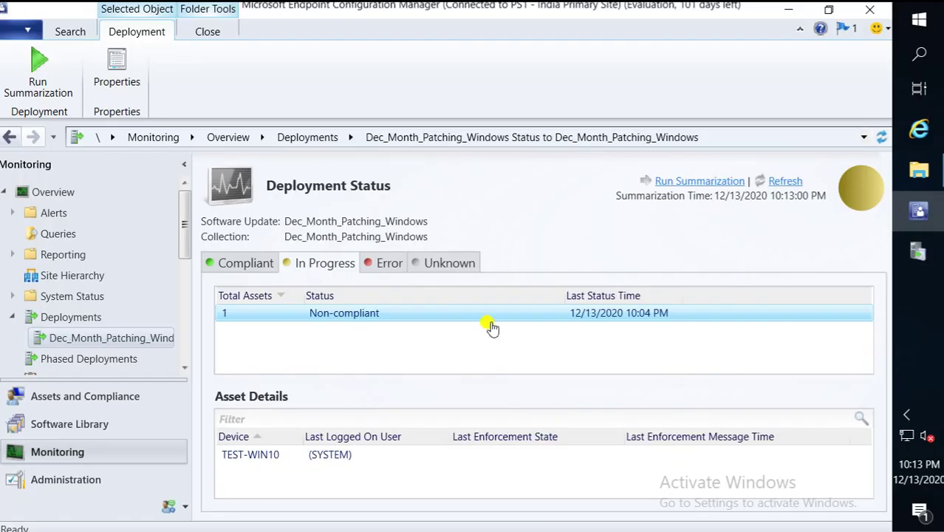
Recheck Compliant and In Progress, rerun summarization and refresh; TEST-WIN10 remains non-compliant.
click(249, 267)
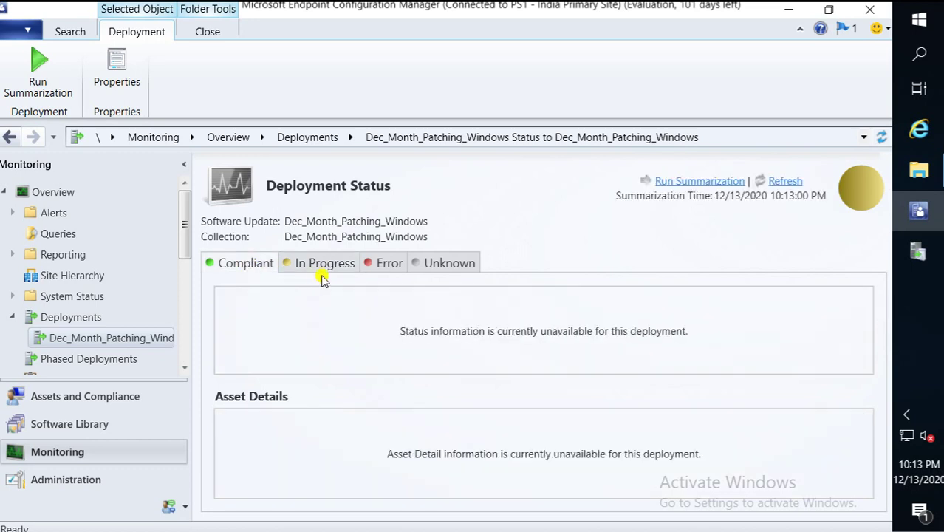
click(318, 266)
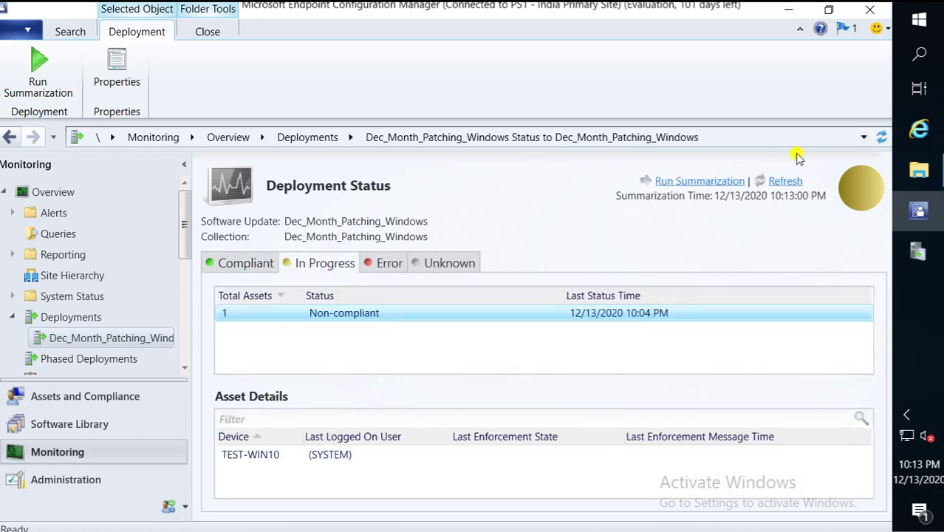
click(783, 183)
click(783, 183)
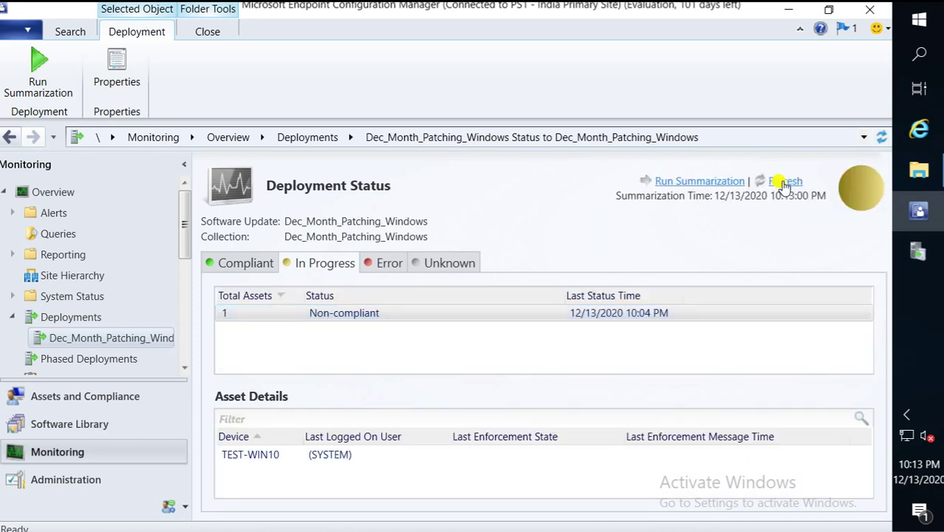
click(694, 181)
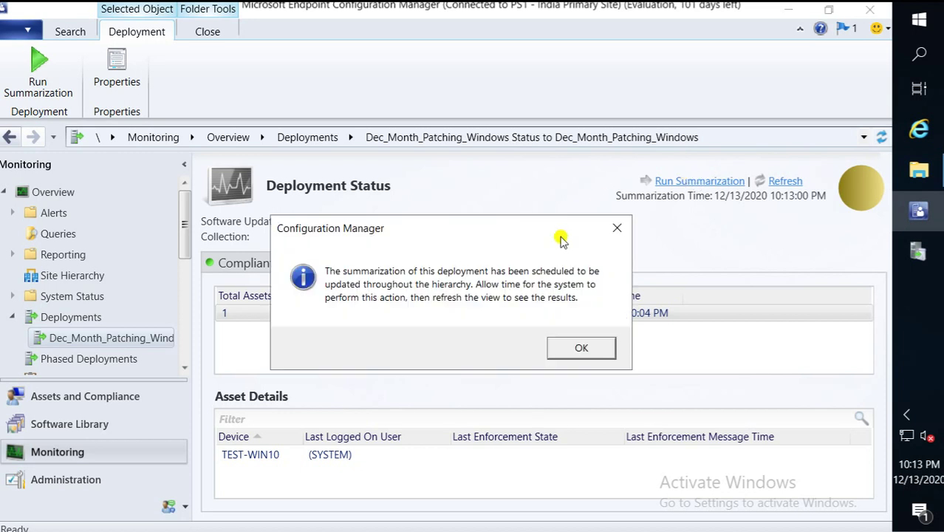
click(581, 348)
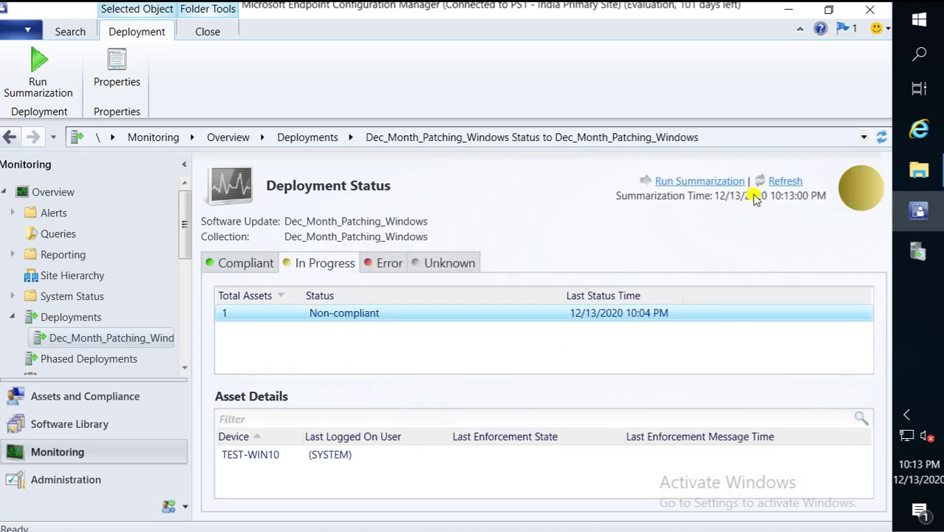
click(784, 181)
click(248, 265)
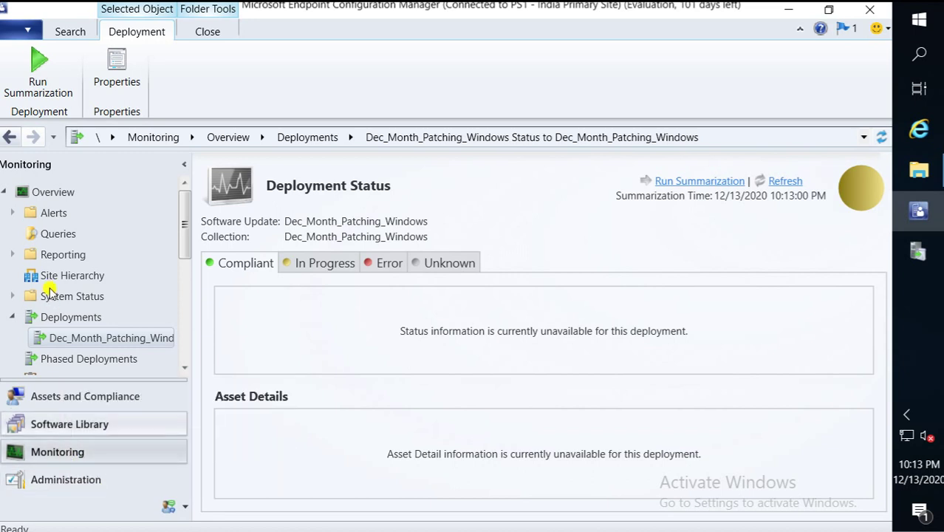
Expand Monitoring > Reporting > Reports to show the report folders.
click(14, 255)
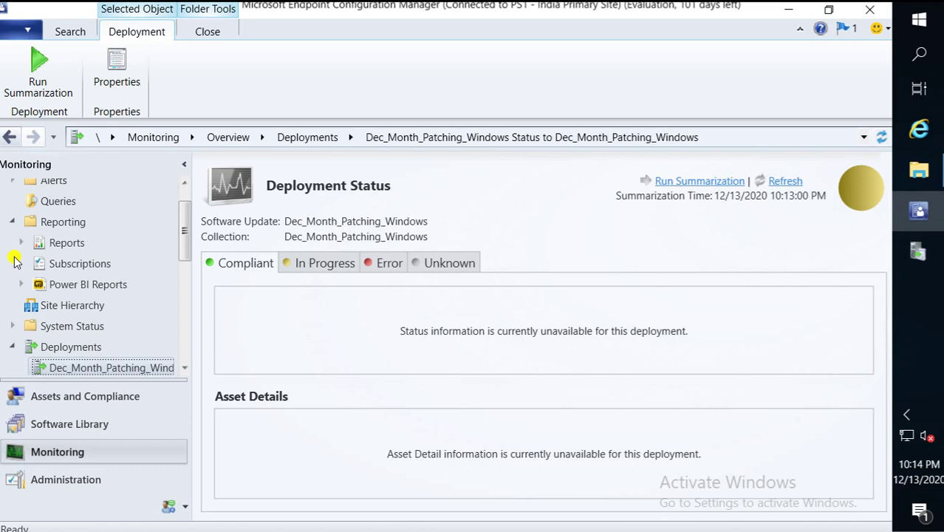
click(71, 244)
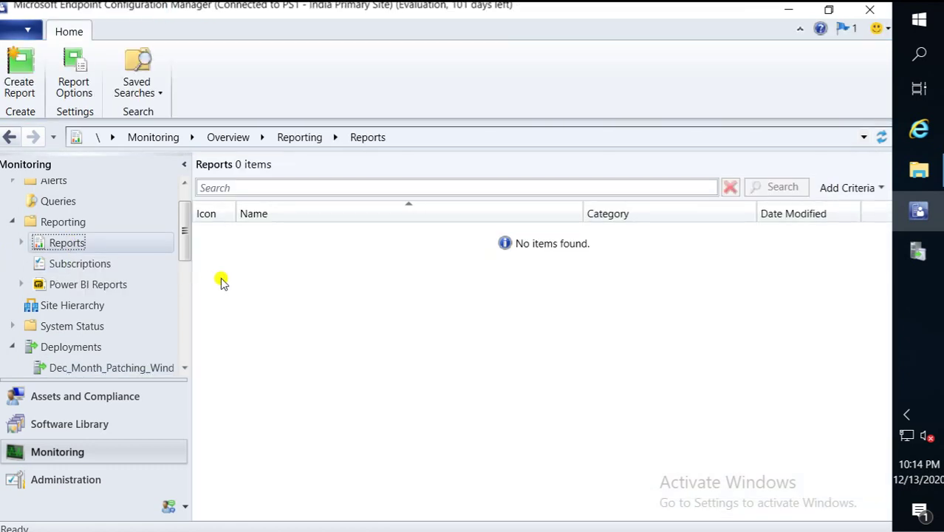
click(22, 242)
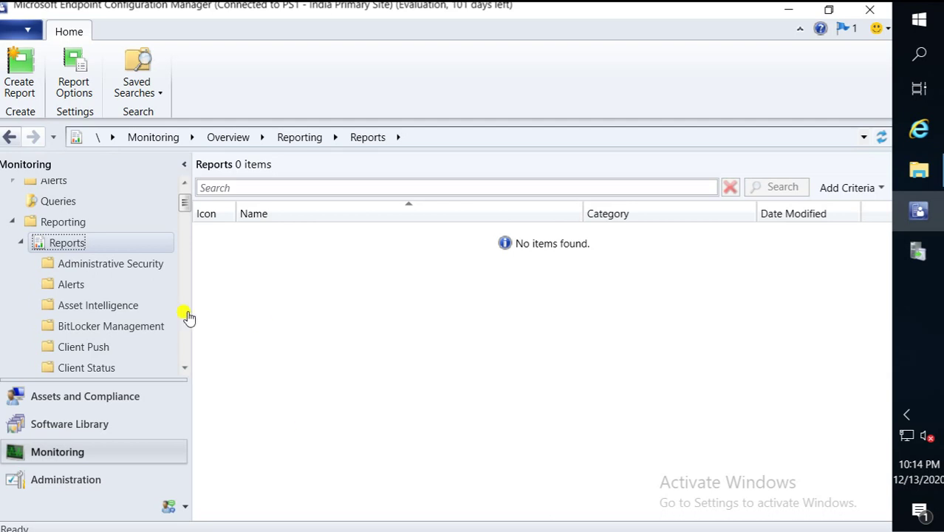
click(86, 265)
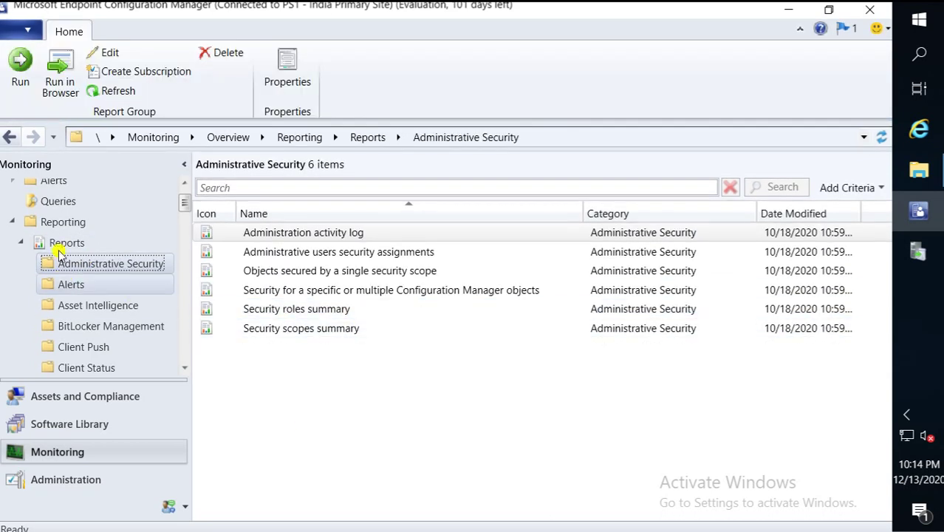
click(59, 244)
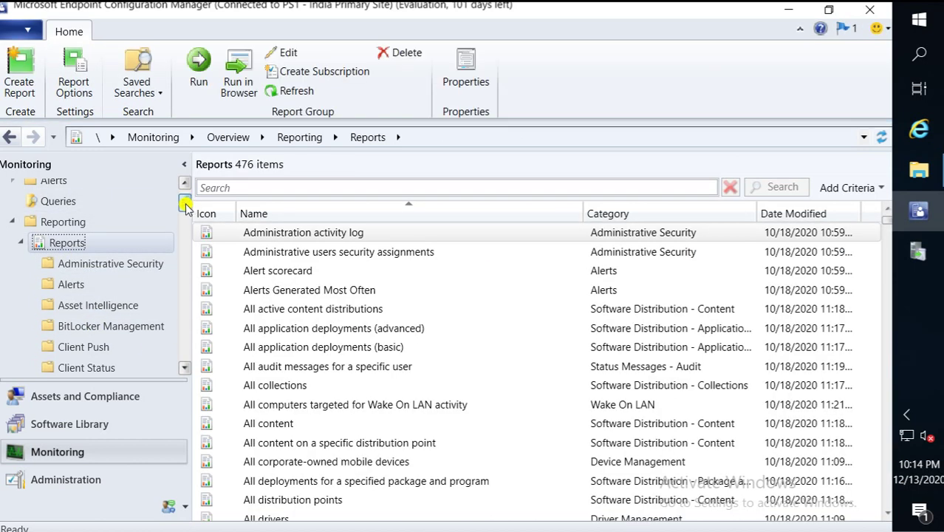
Widen the tree pane and open the Software Updates - C Deployment States folder's enforcement states report.
drag(184, 204, 185, 288)
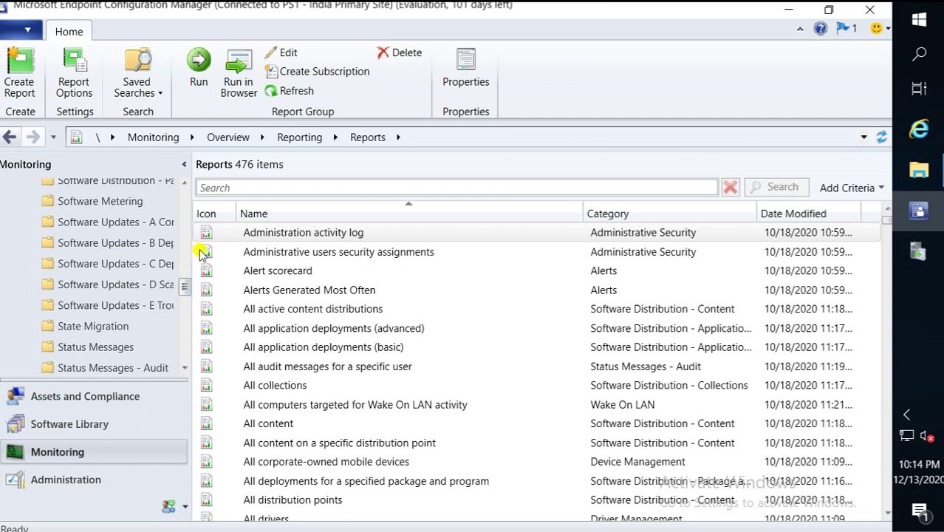
drag(190, 256, 246, 268)
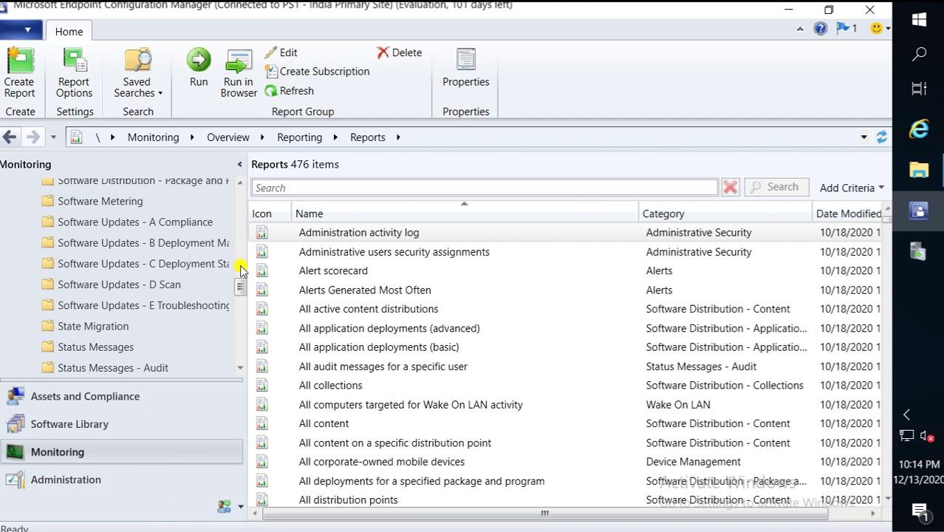
click(154, 245)
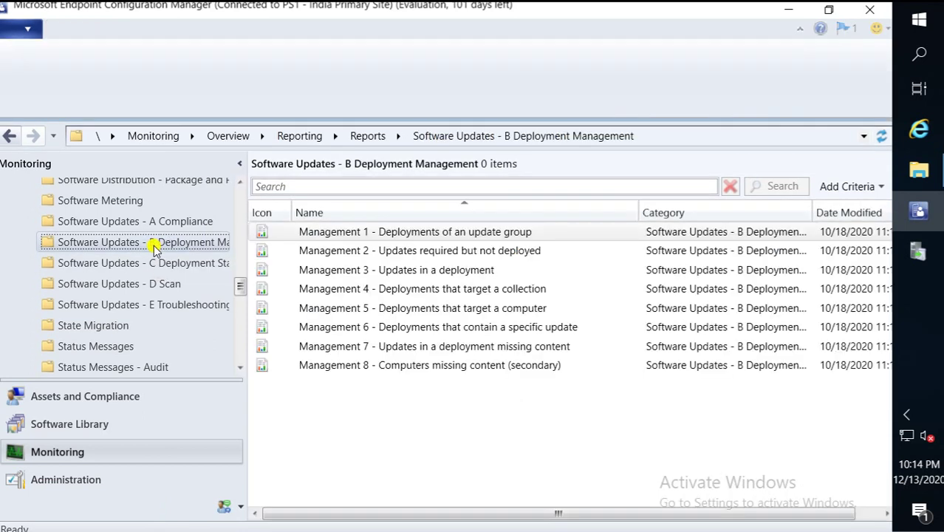
click(137, 264)
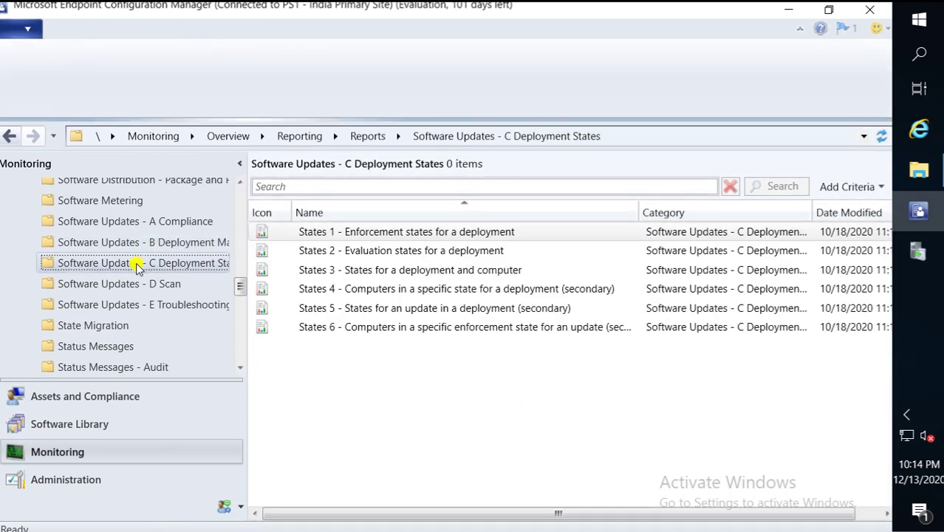
click(408, 234)
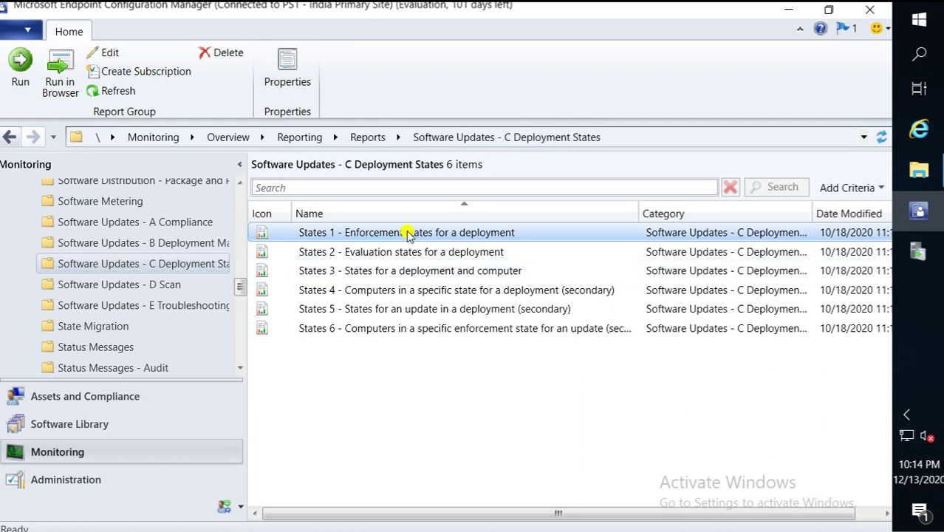
right_click(408, 233)
click(450, 245)
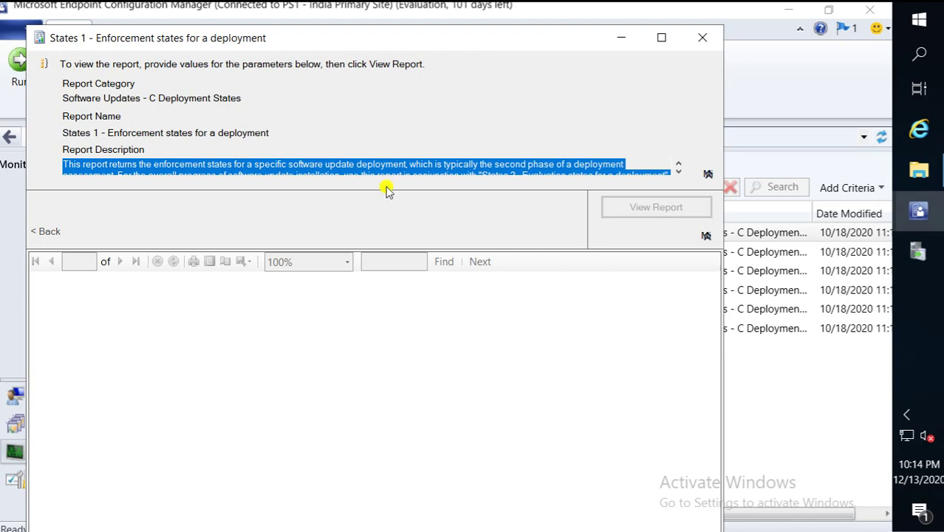
click(408, 171)
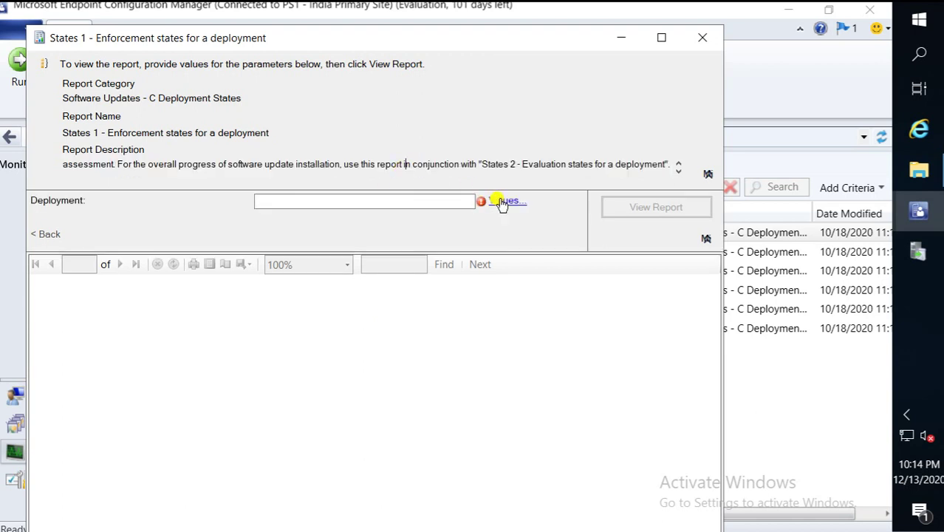
click(508, 202)
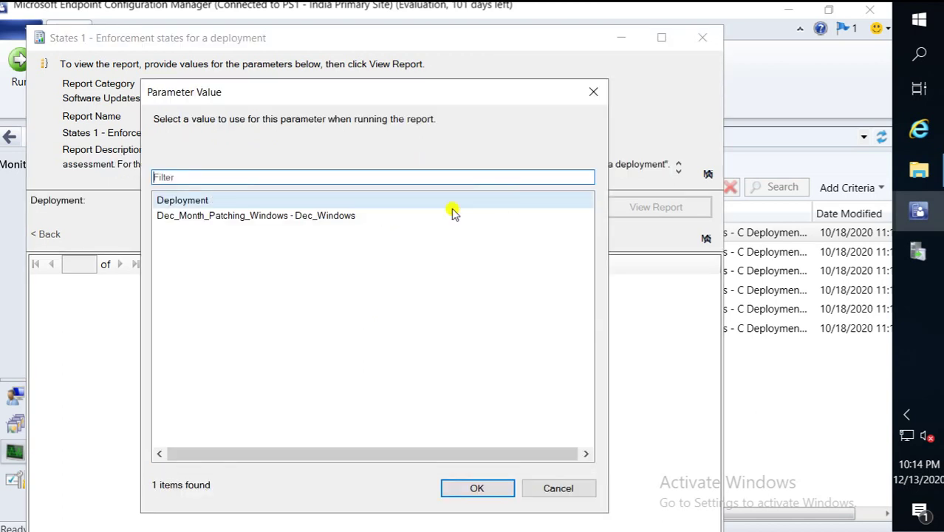
double_click(231, 215)
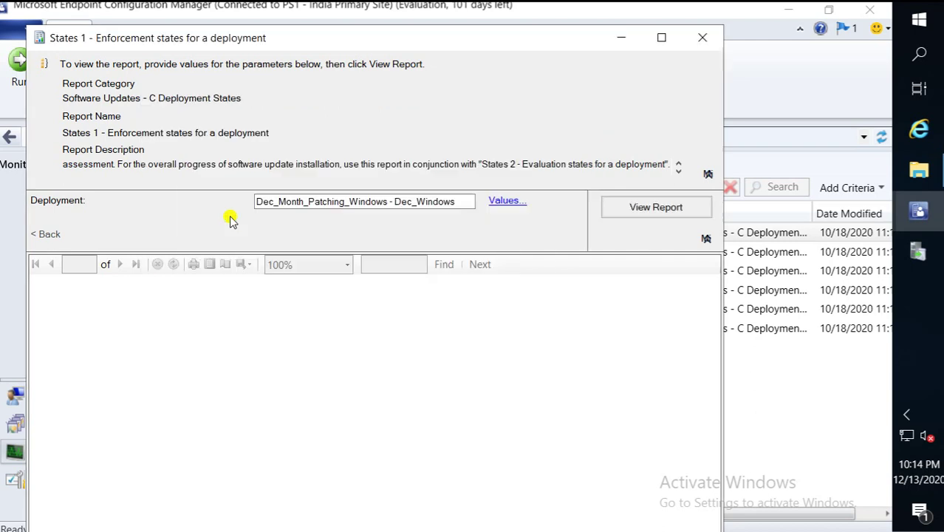
click(653, 208)
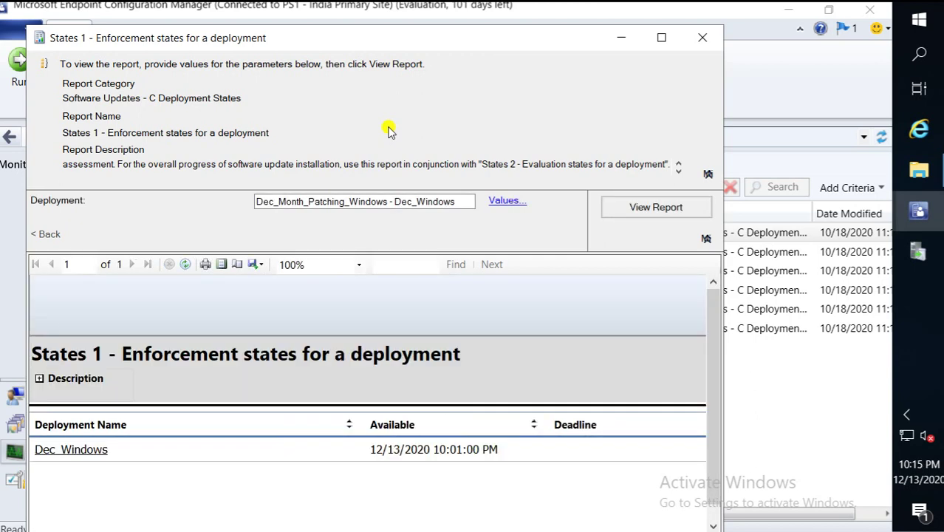
click(663, 38)
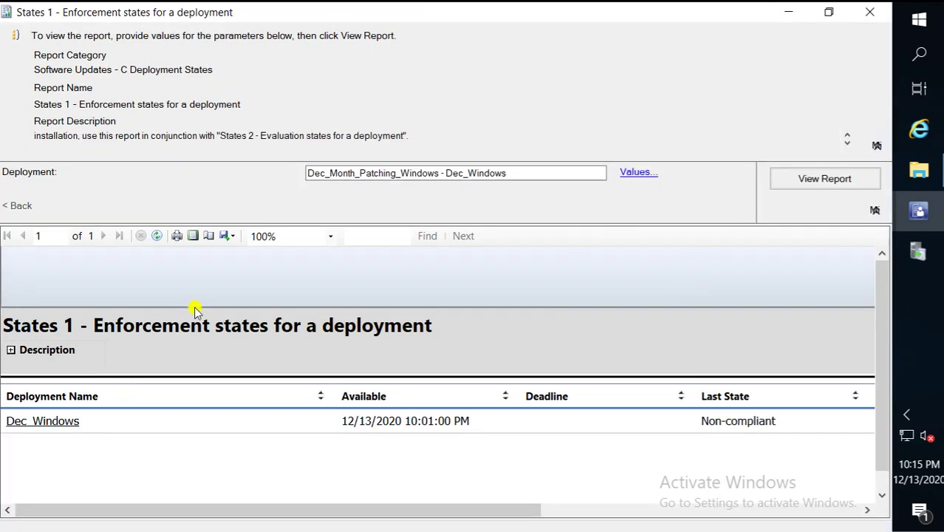
click(44, 421)
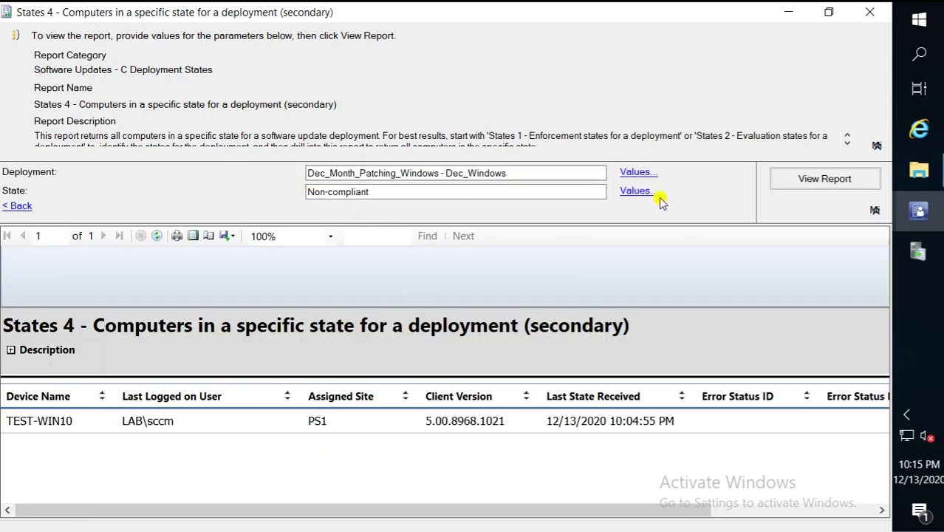
click(638, 190)
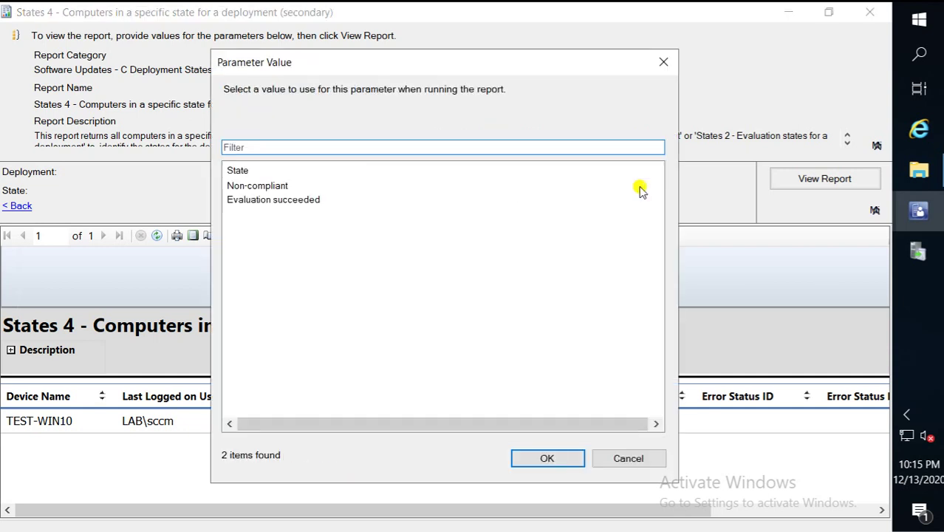
click(287, 203)
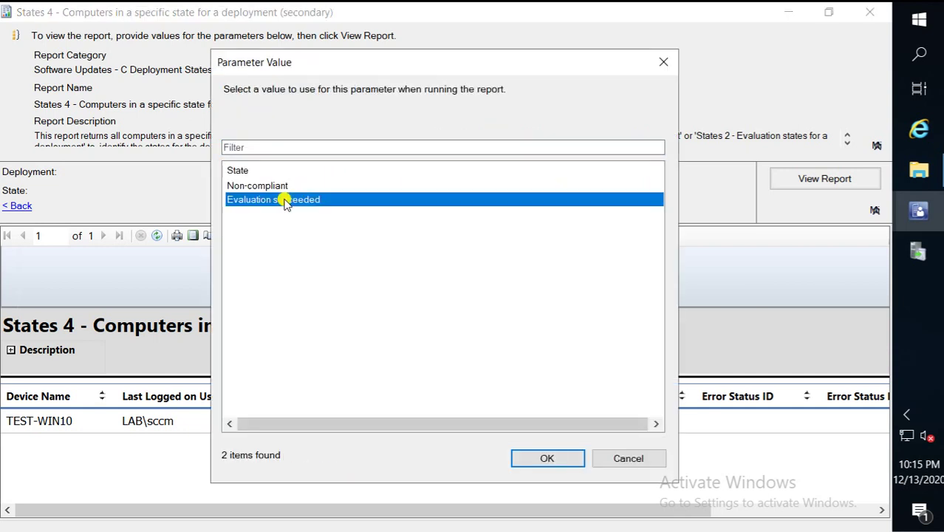
click(632, 460)
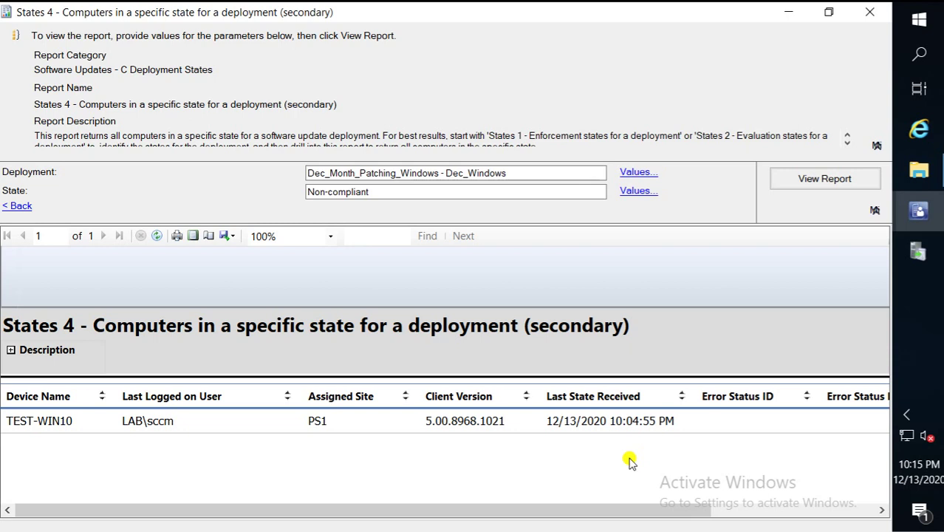
click(870, 13)
click(393, 252)
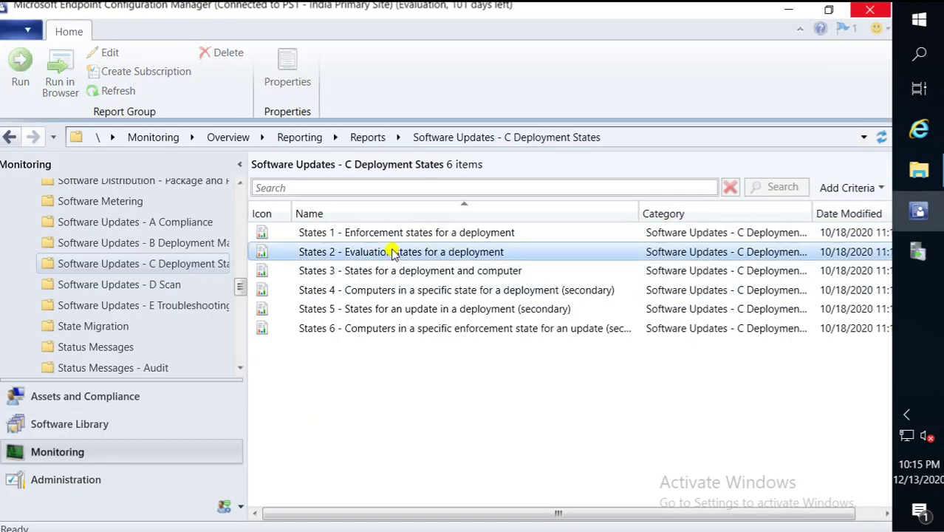
right_click(393, 252)
click(443, 263)
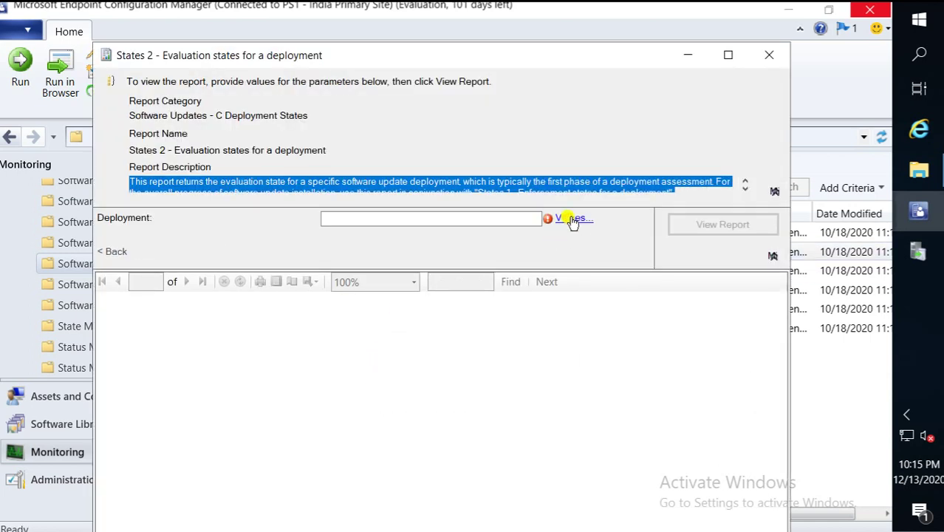
click(573, 220)
click(303, 233)
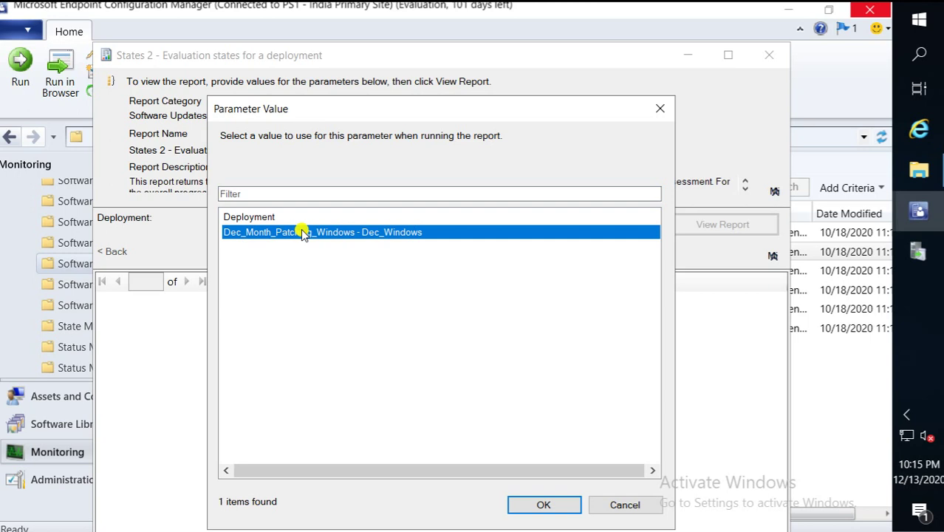
double_click(303, 233)
click(707, 225)
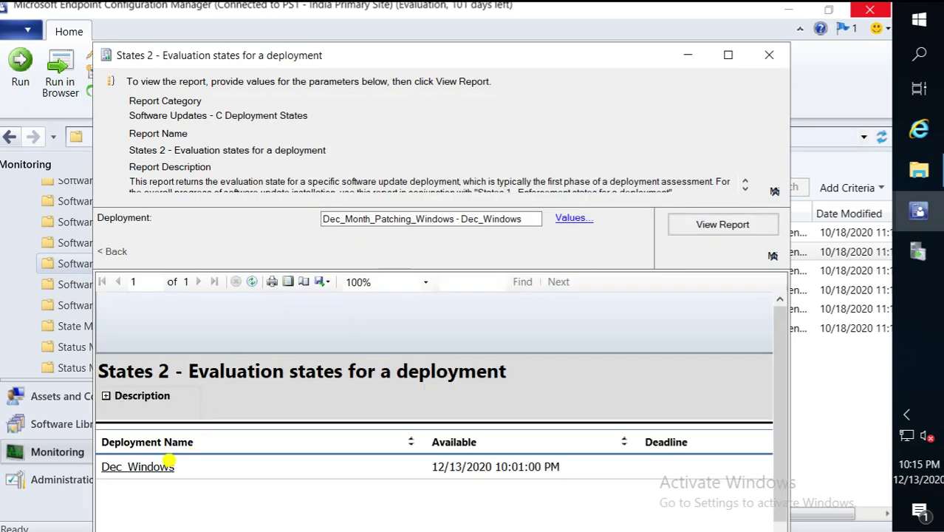
click(157, 467)
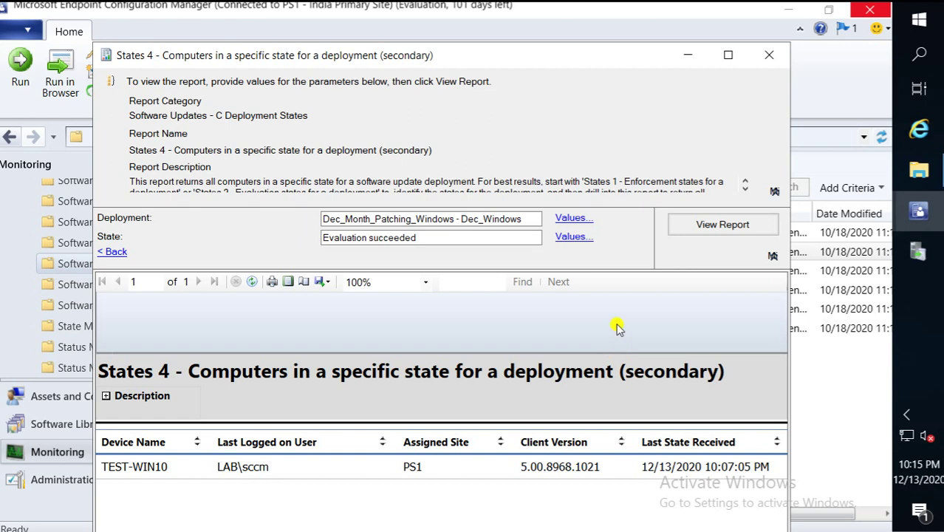
click(769, 55)
Run the enforcement states report for Dec_Month_Patching_Windows and drill into Dec_Windows non-compliant computers.
click(446, 235)
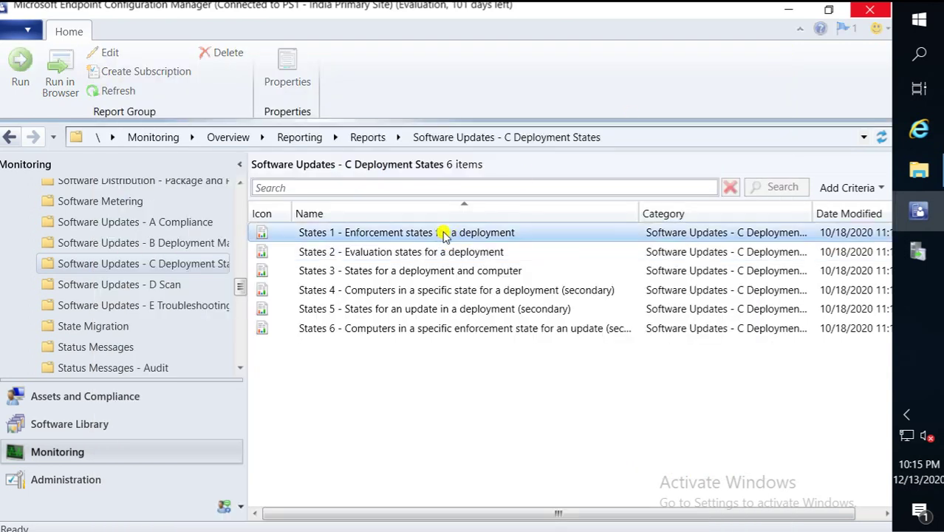
right_click(444, 234)
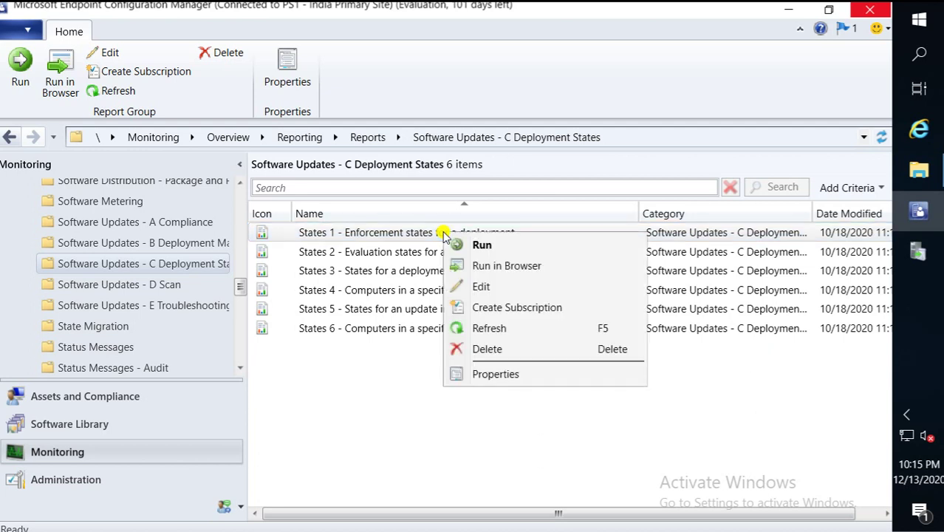
click(481, 246)
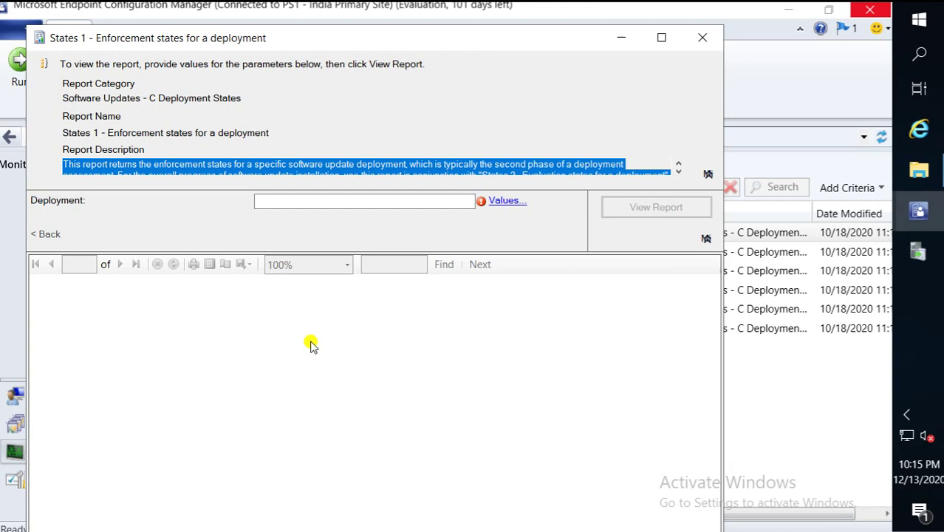
click(511, 204)
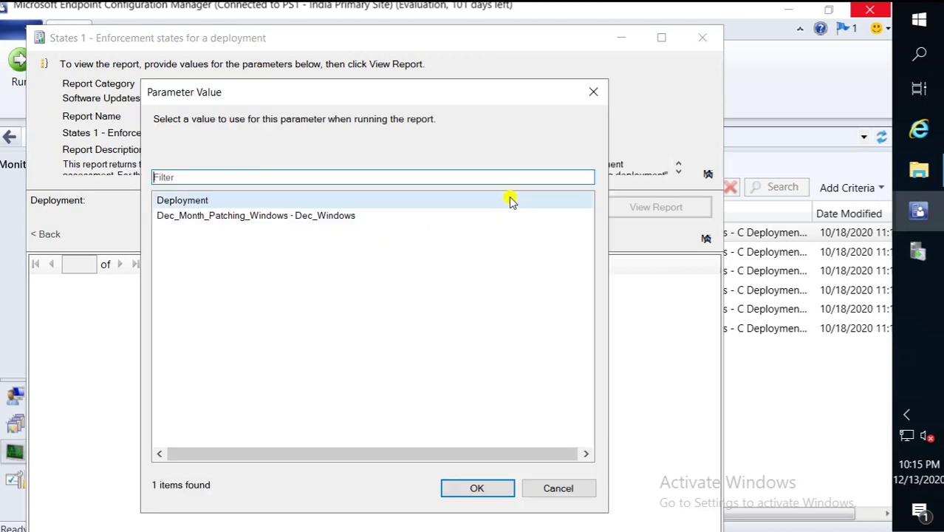
double_click(247, 216)
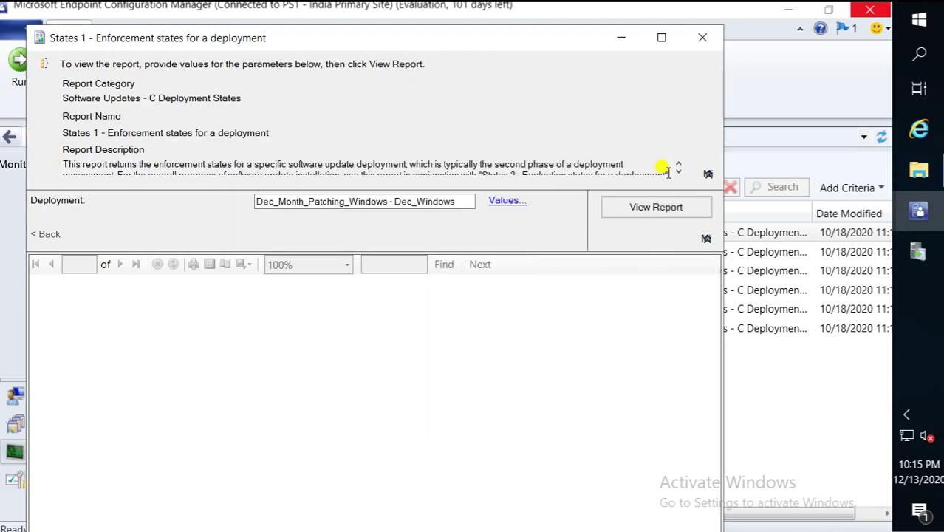
click(632, 207)
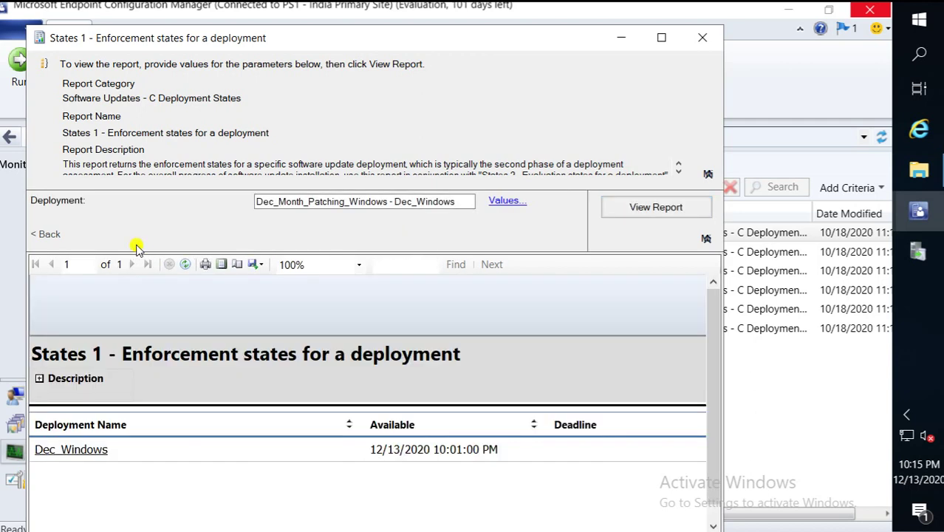
click(82, 454)
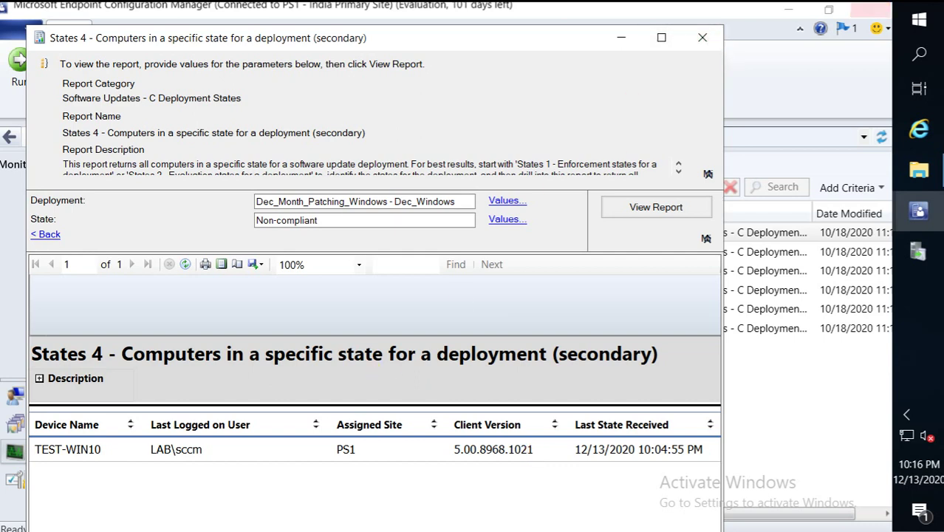
click(703, 39)
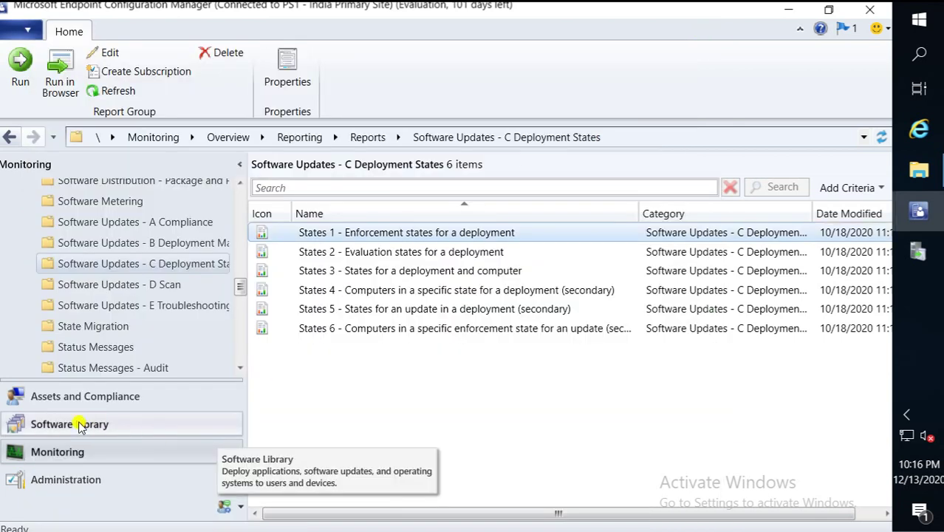
Schedule a compliance summarization for the Dec_Month_Patching_Windows update group in Software Library.
click(71, 424)
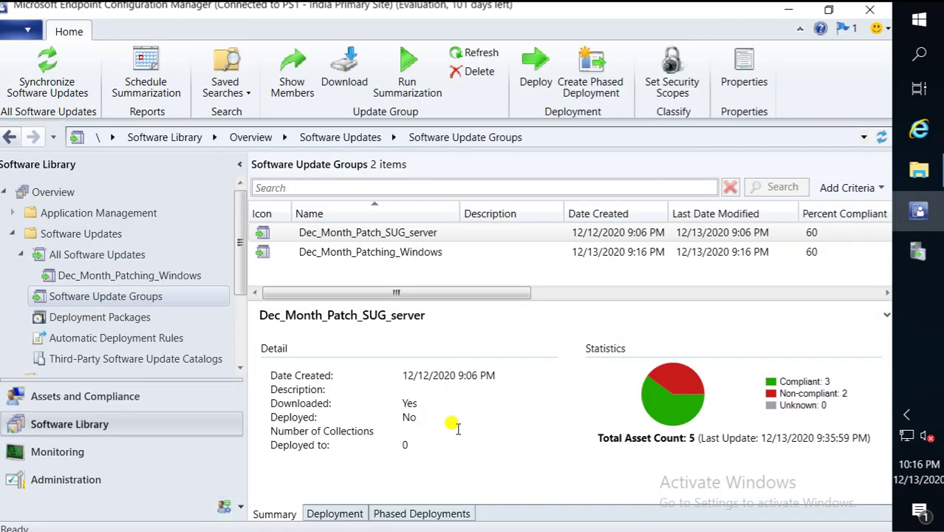
click(400, 251)
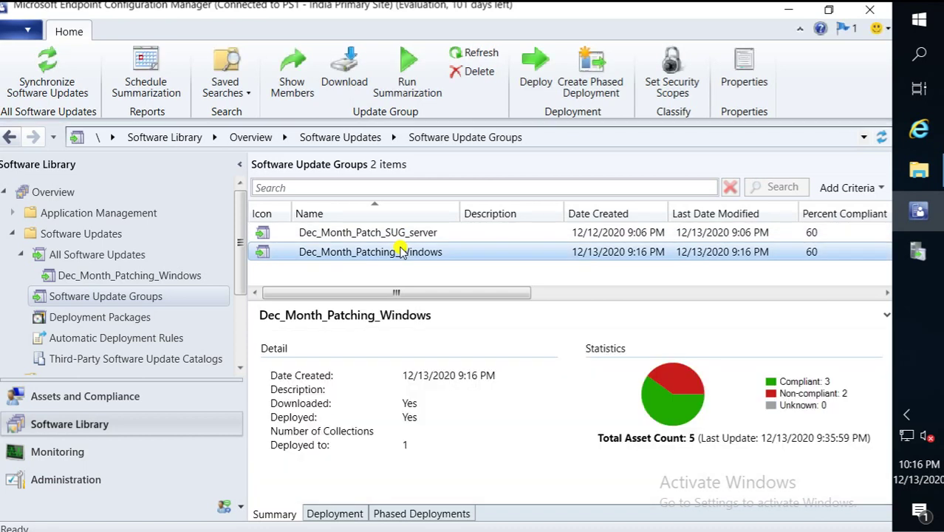
right_click(400, 251)
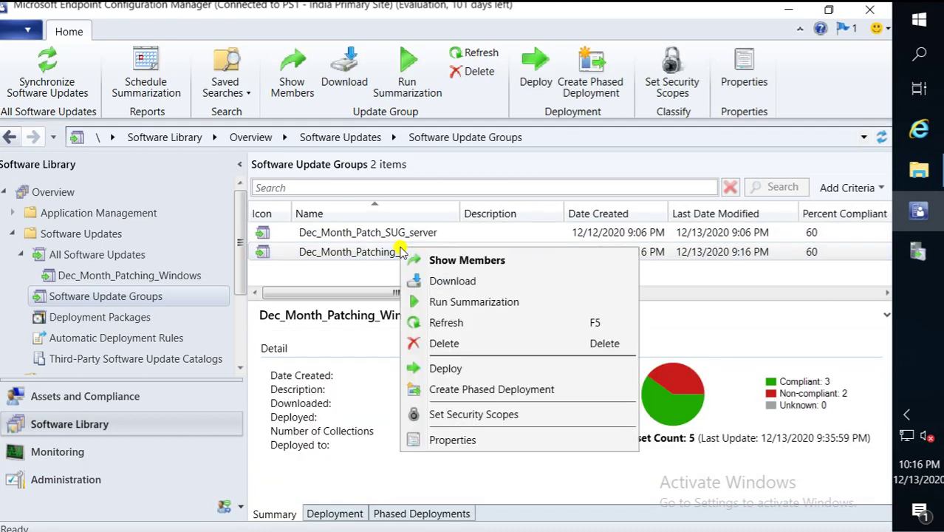
click(473, 302)
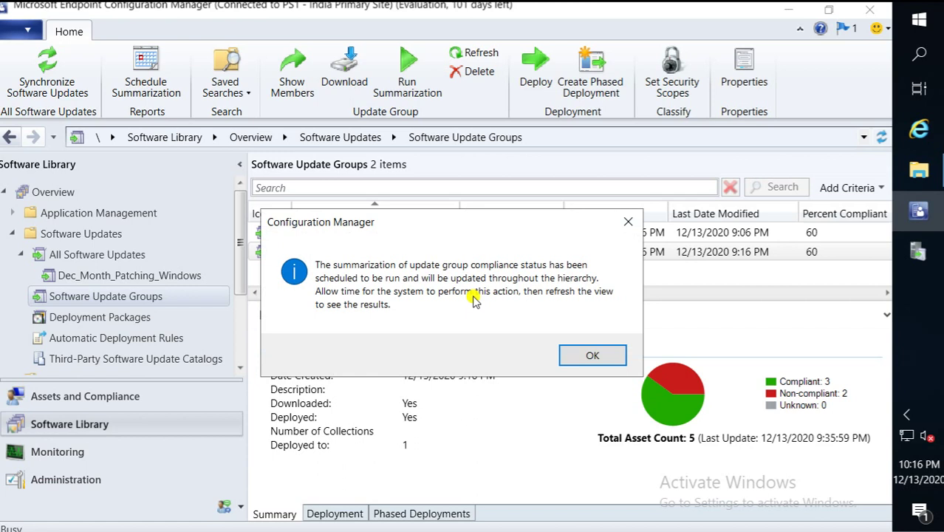
click(595, 354)
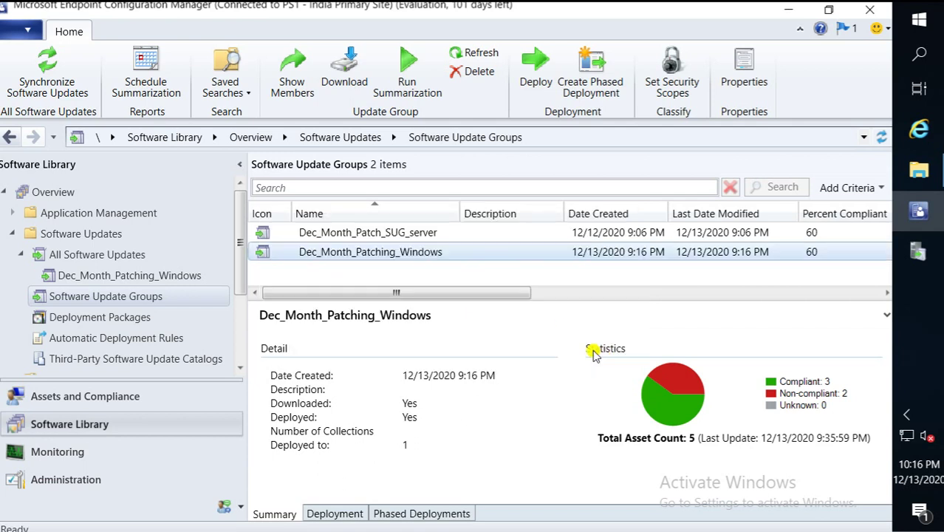
Refresh the group until it shows 80% compliant (4 of 5), then return to Monitoring.
right_click(399, 253)
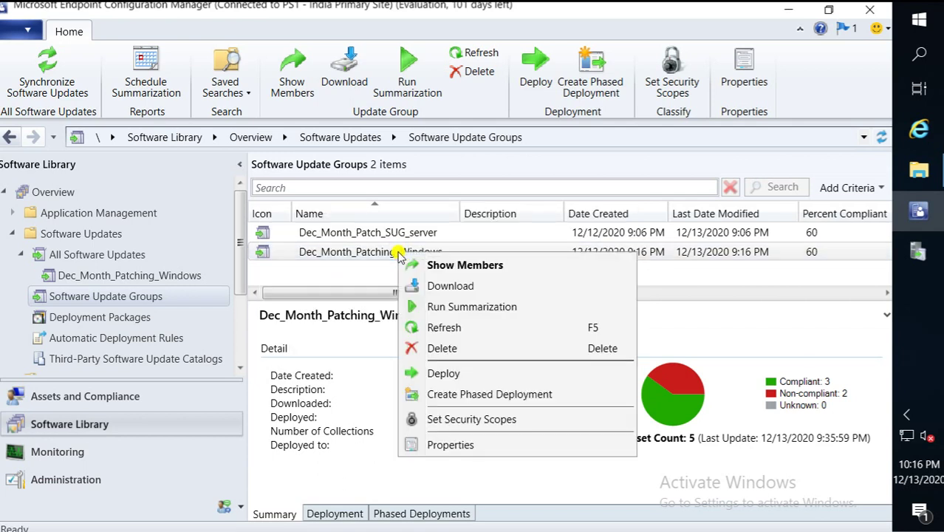
click(448, 330)
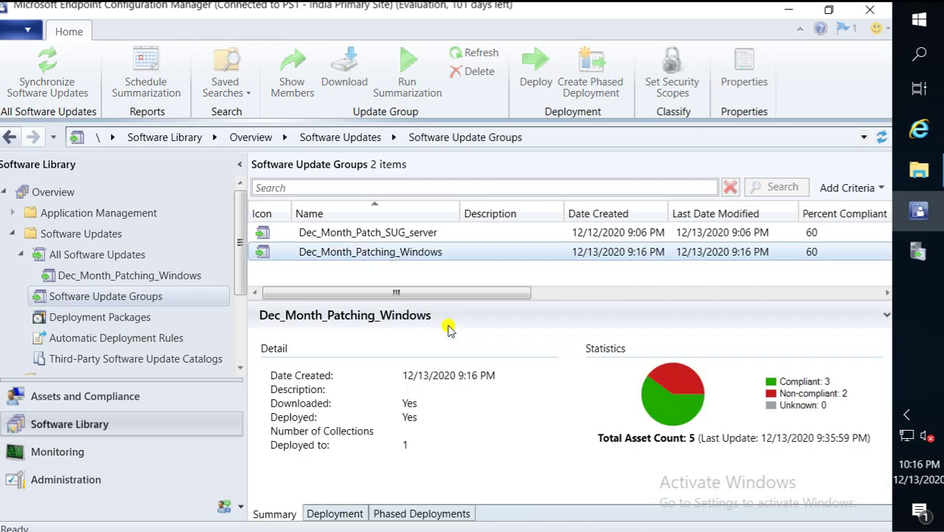
click(373, 254)
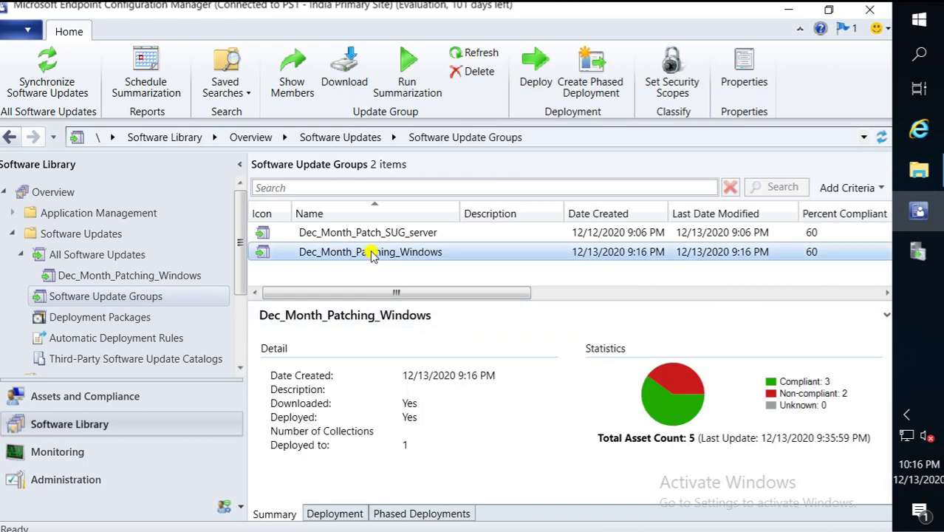
right_click(373, 253)
click(440, 328)
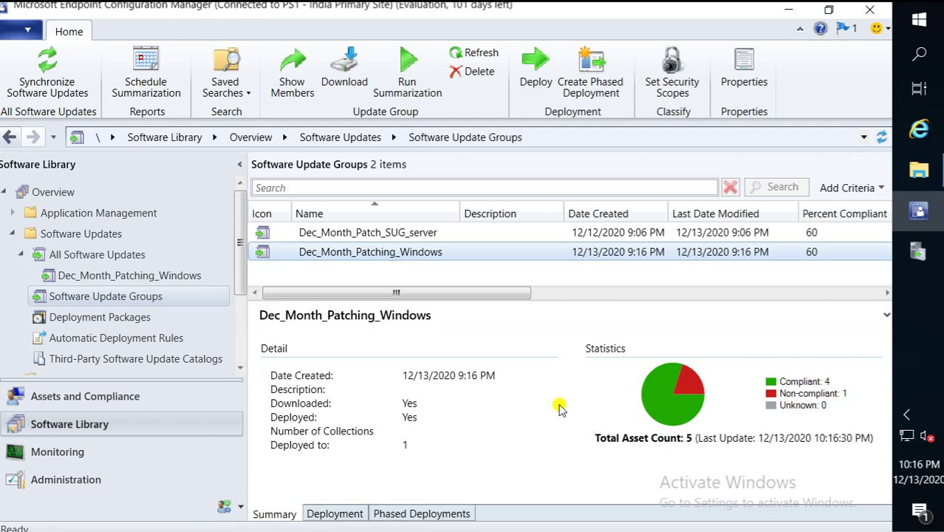
right_click(355, 253)
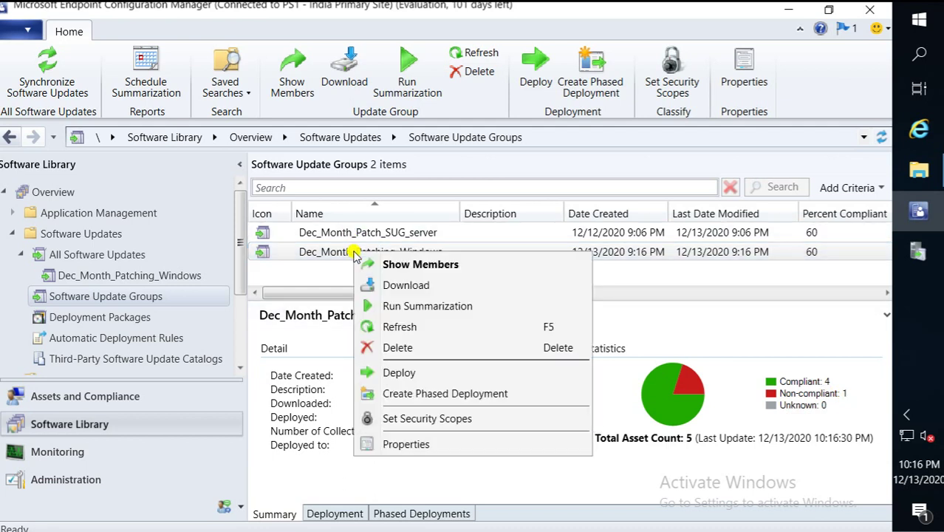
click(401, 325)
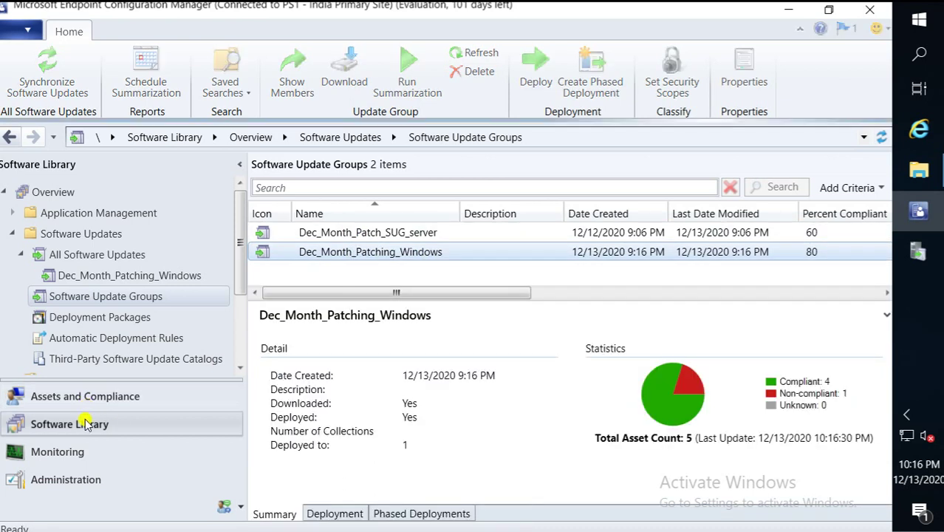
click(72, 451)
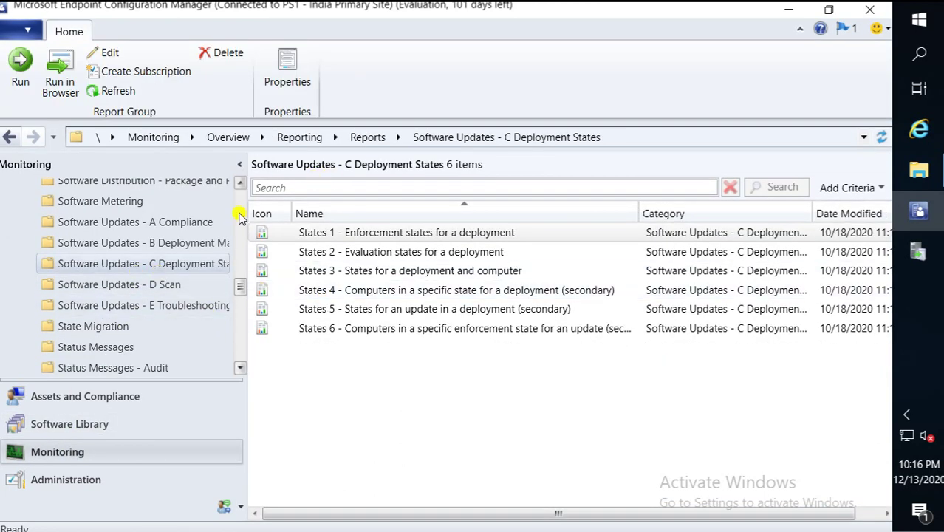
click(238, 208)
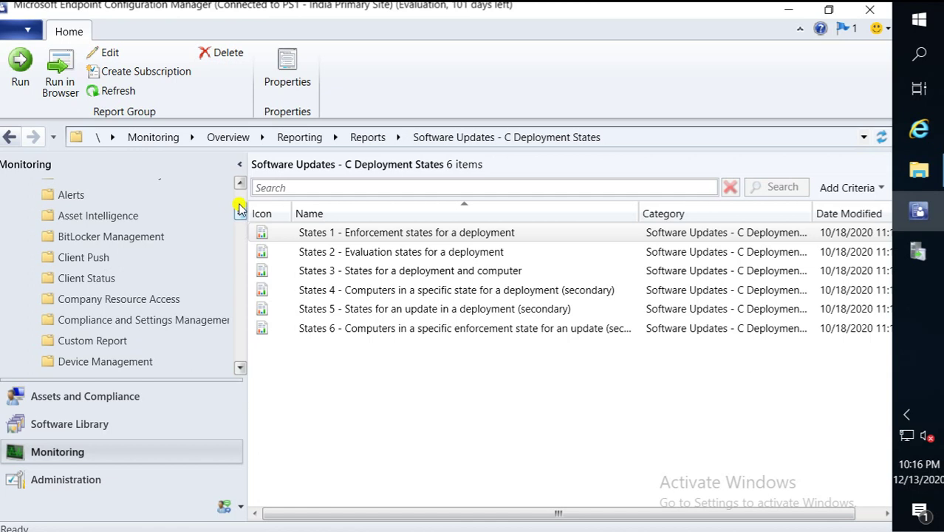
Open Dec_Month_Patching_Windows deployment status, schedule summarization, and check In Progress and Compliant tabs.
click(240, 184)
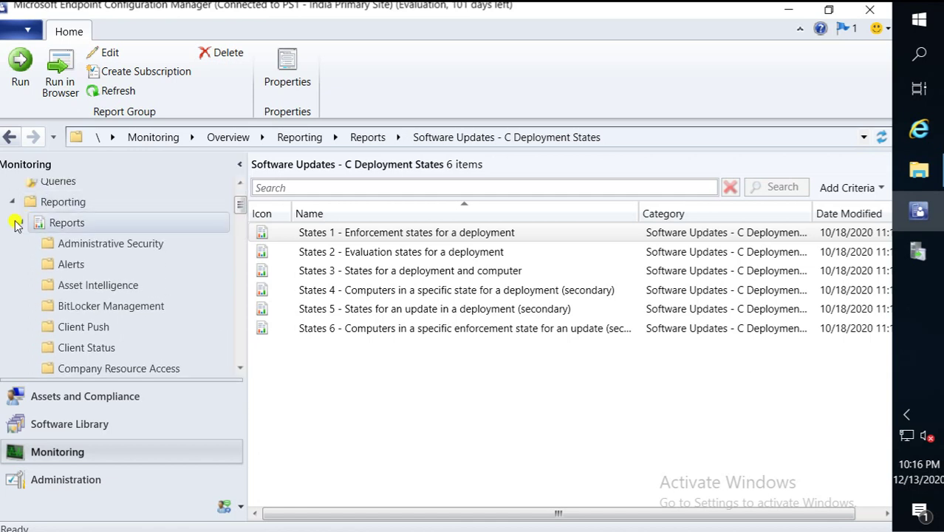
click(18, 225)
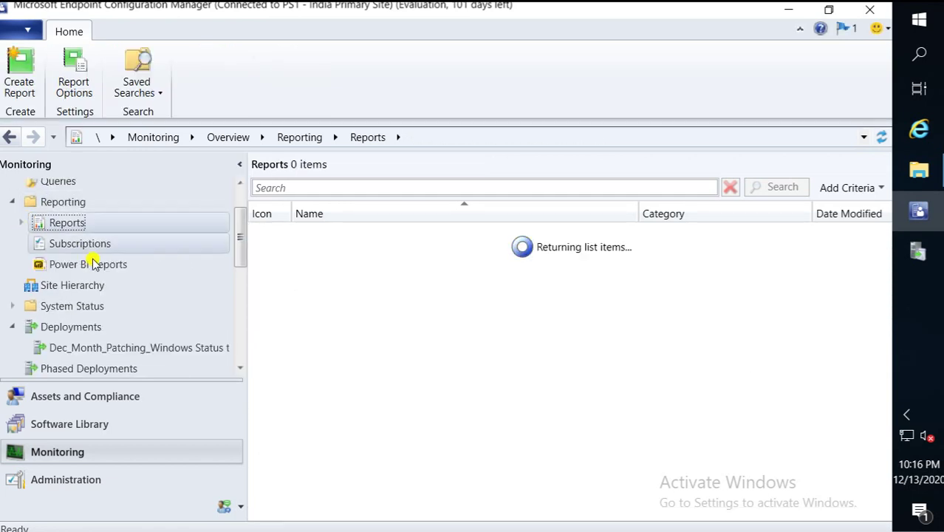
click(80, 348)
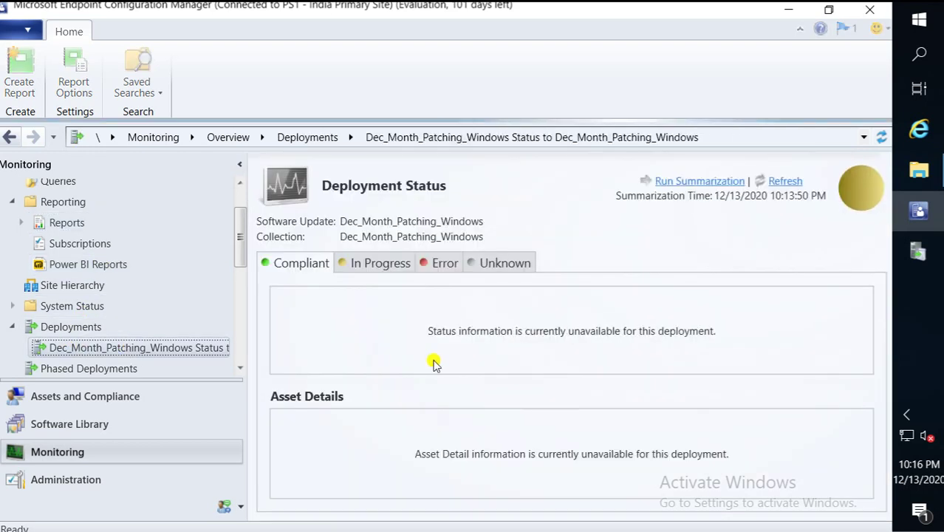
click(680, 181)
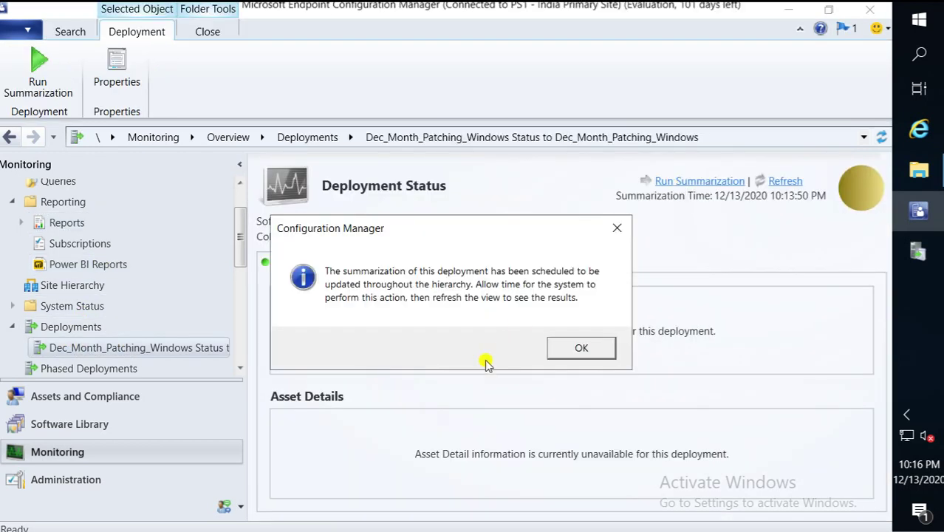
click(580, 348)
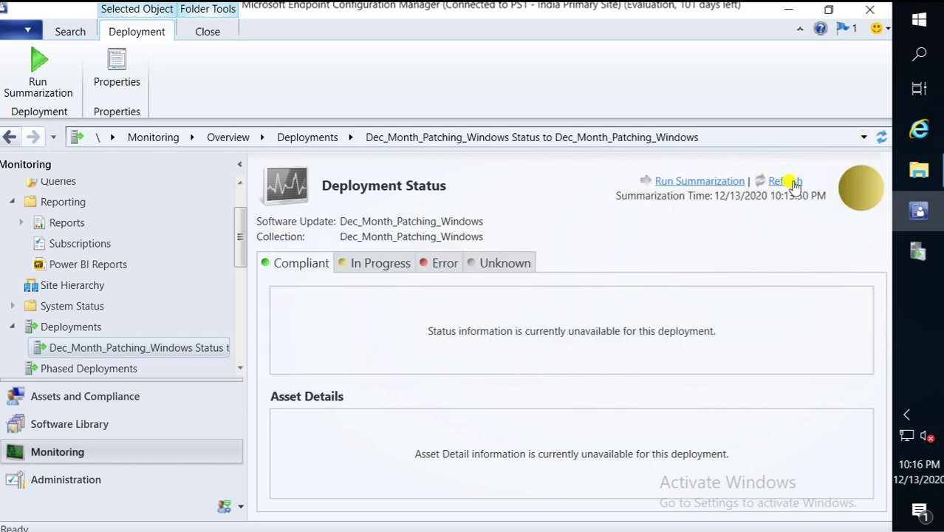
click(373, 273)
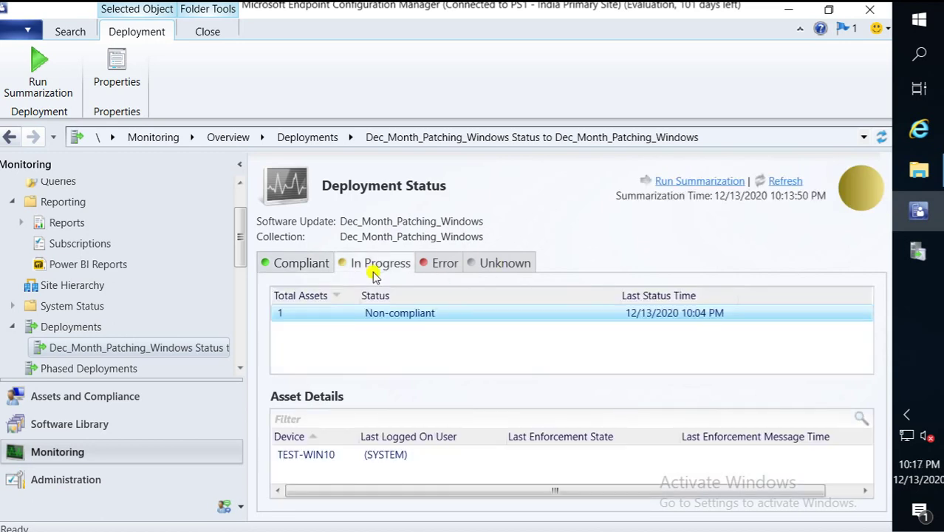
click(293, 272)
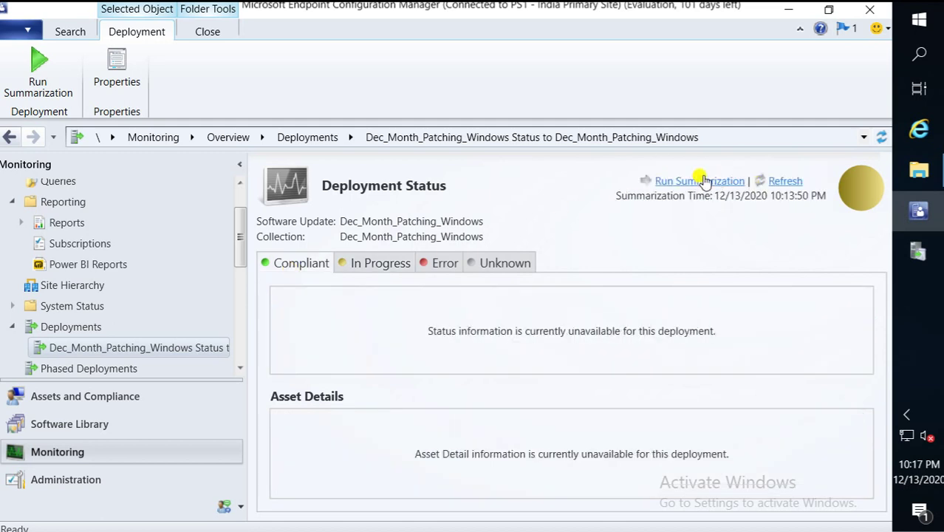
Run the States 1 enforcement states report from Software Updates - C Deployment States.
click(65, 222)
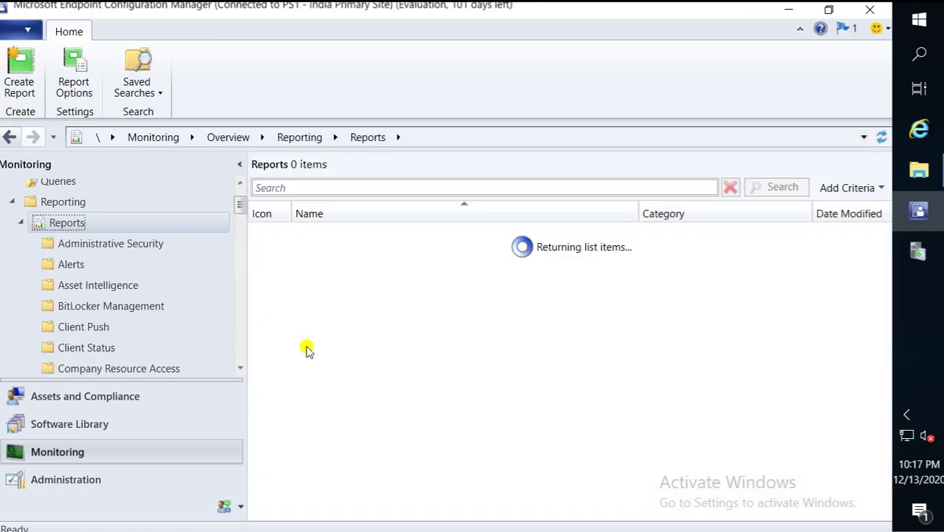
scroll(243, 356, down, 6)
scroll(243, 356, down, 7)
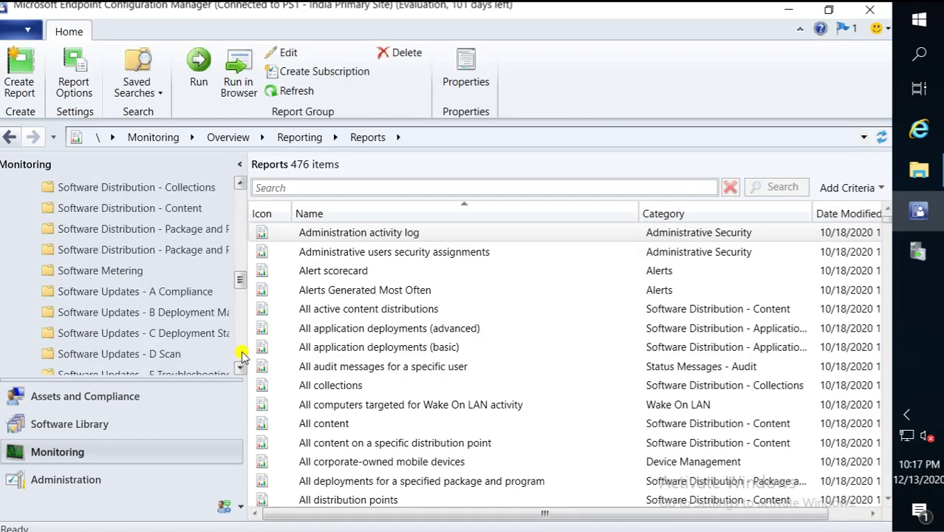
scroll(242, 356, down, 5)
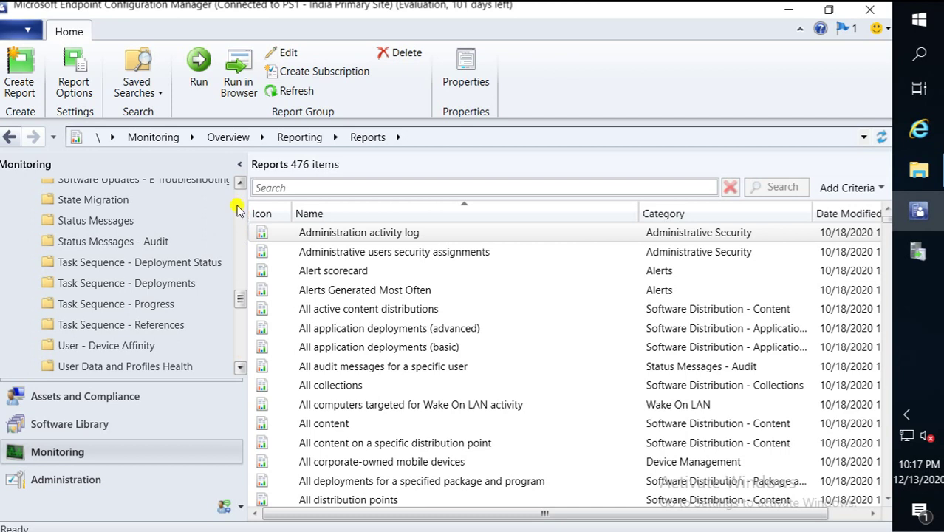
scroll(237, 209, up, 5)
click(172, 329)
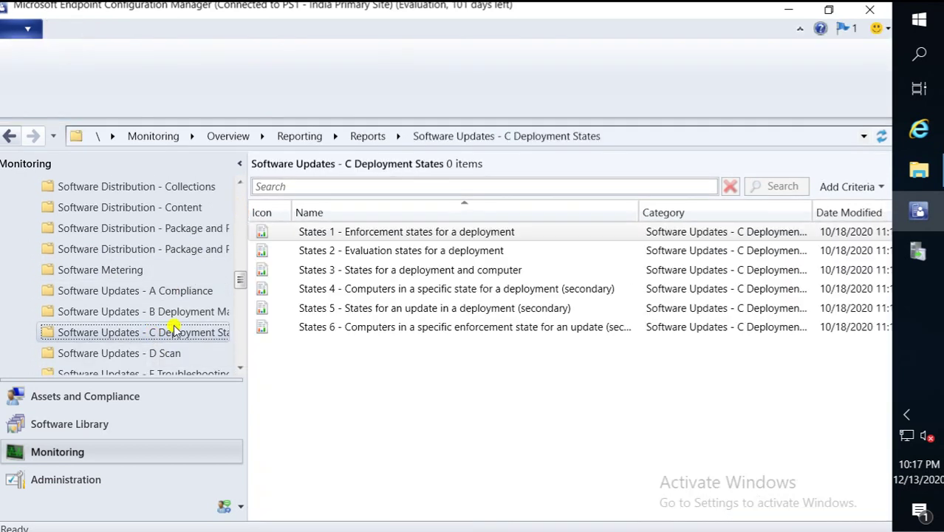
click(366, 235)
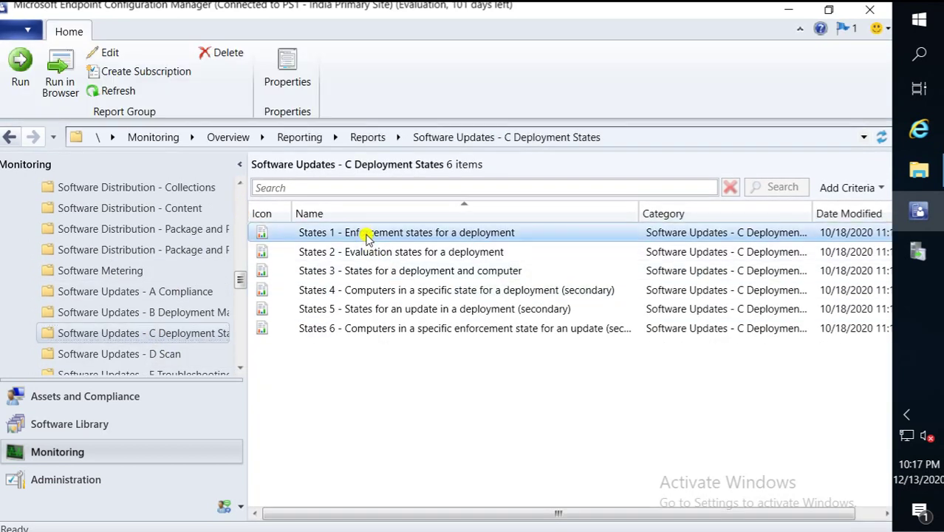
right_click(366, 235)
click(381, 247)
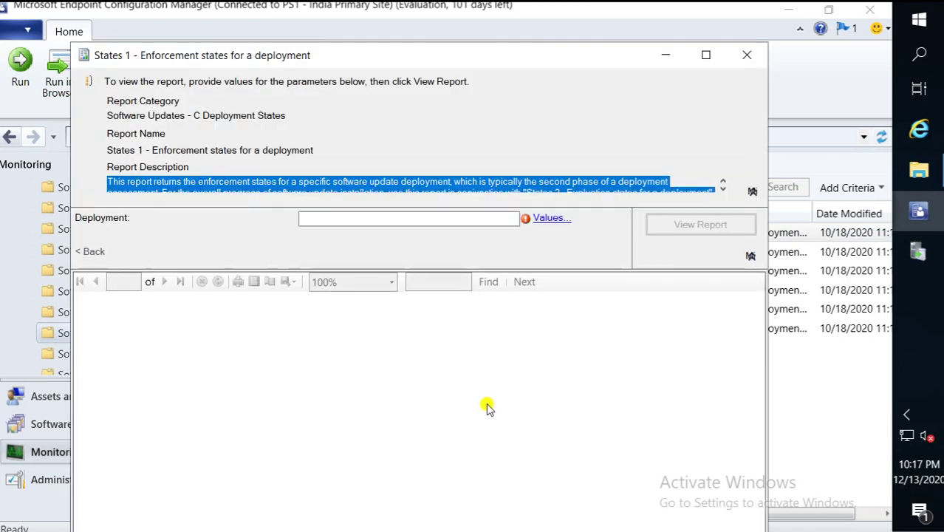
Generate it for Dec_Windows, drill into non-compliant TEST-WIN10 in States 4, then close.
click(550, 220)
double_click(283, 232)
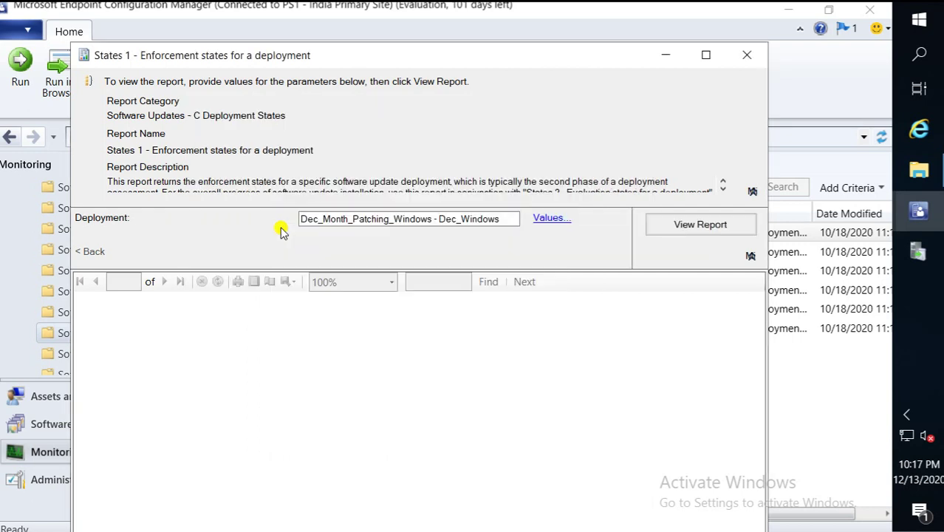
click(693, 224)
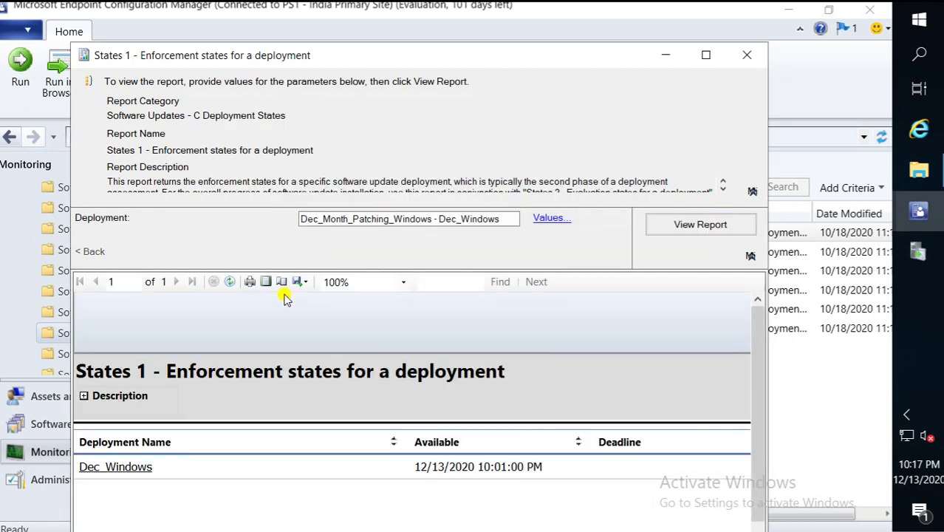
click(139, 468)
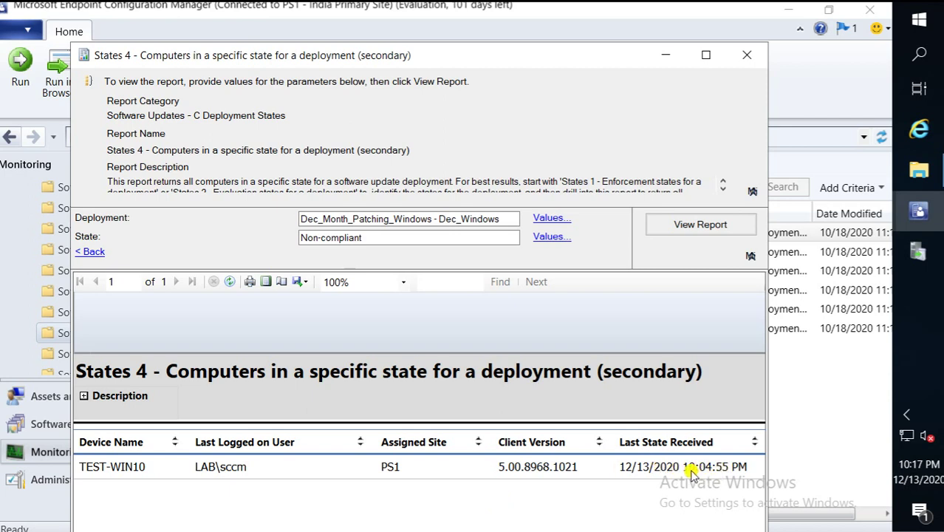
mouse_move(928, 466)
click(745, 55)
Run the Management 1 report from Software Updates - B Deployment Management.
click(143, 310)
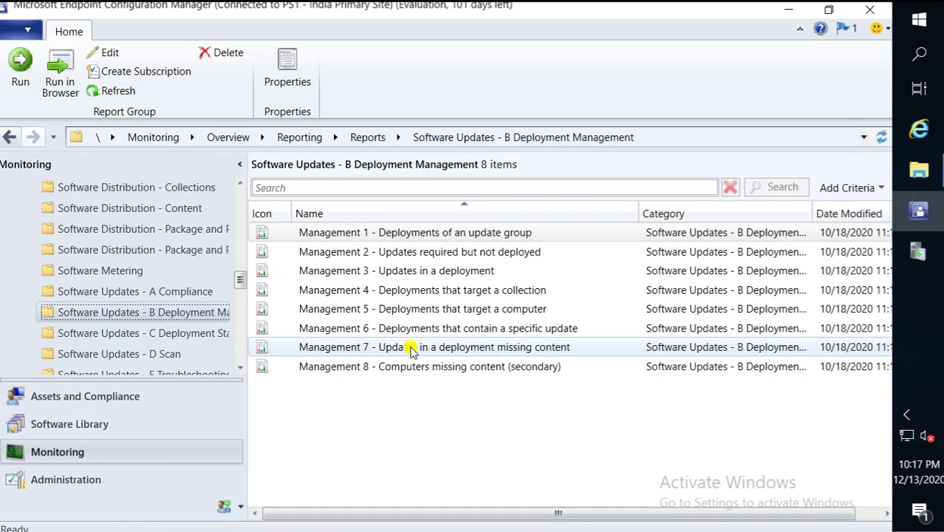
click(426, 272)
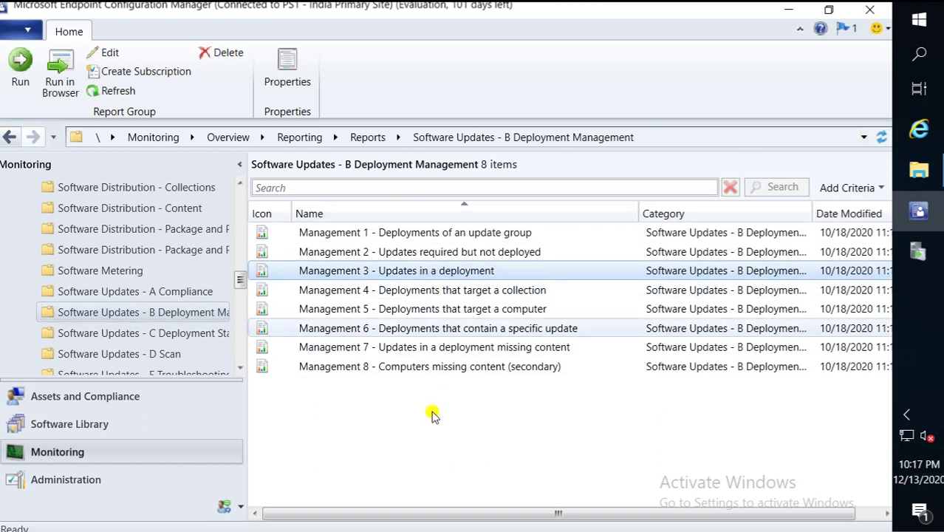
click(413, 233)
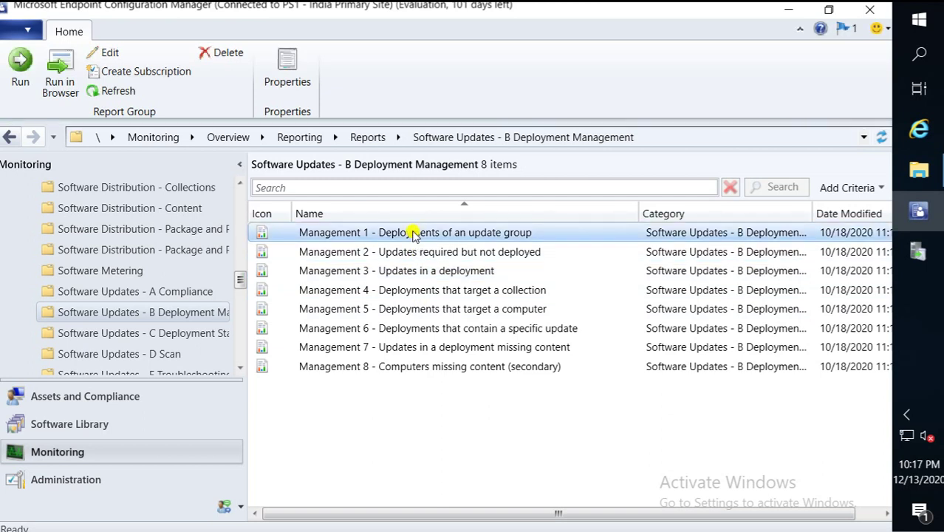
right_click(413, 233)
click(448, 249)
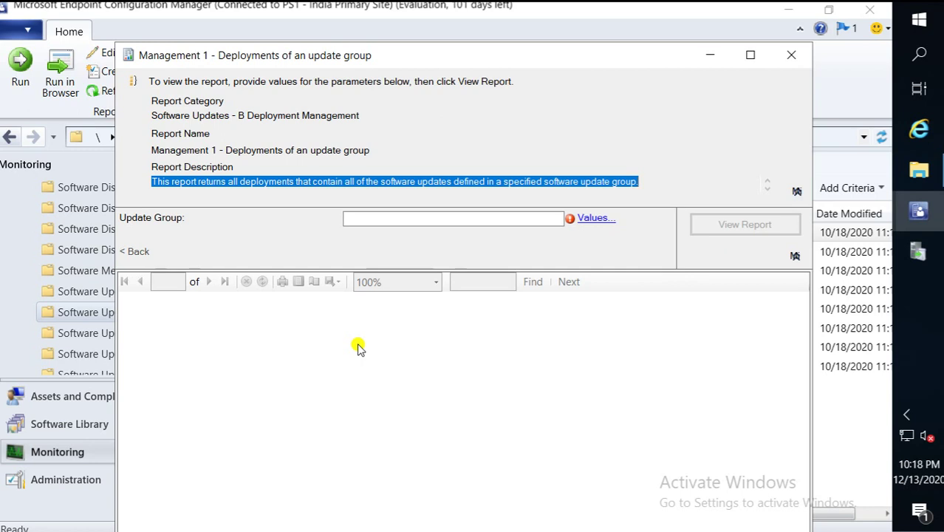
Generate it for Dec_Month_Patching_Windows and open Dec_Windows updates in a maximized Management 3 report.
click(596, 219)
click(300, 248)
double_click(300, 246)
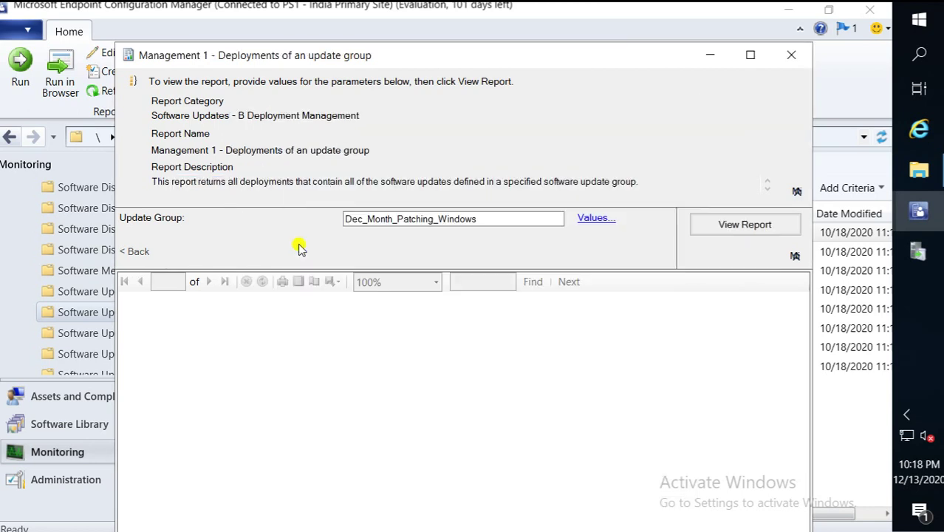
click(727, 227)
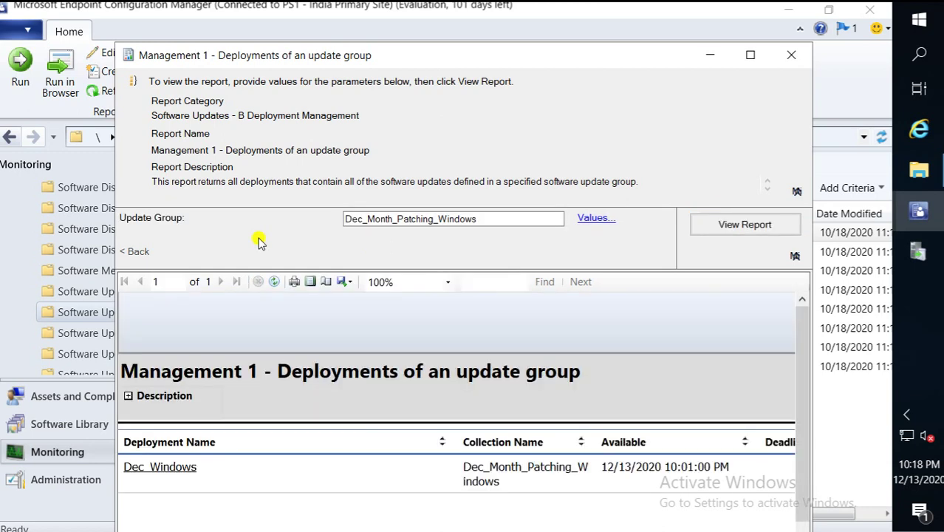
click(175, 472)
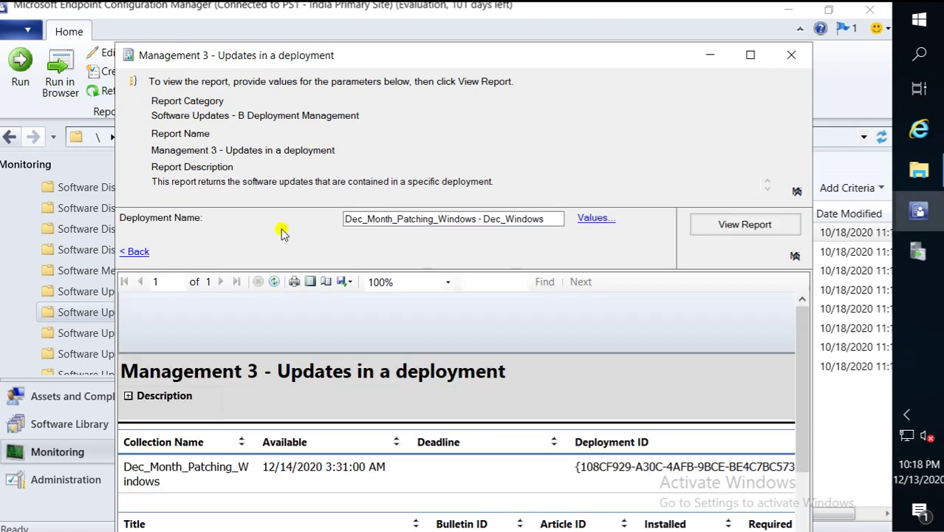
click(753, 58)
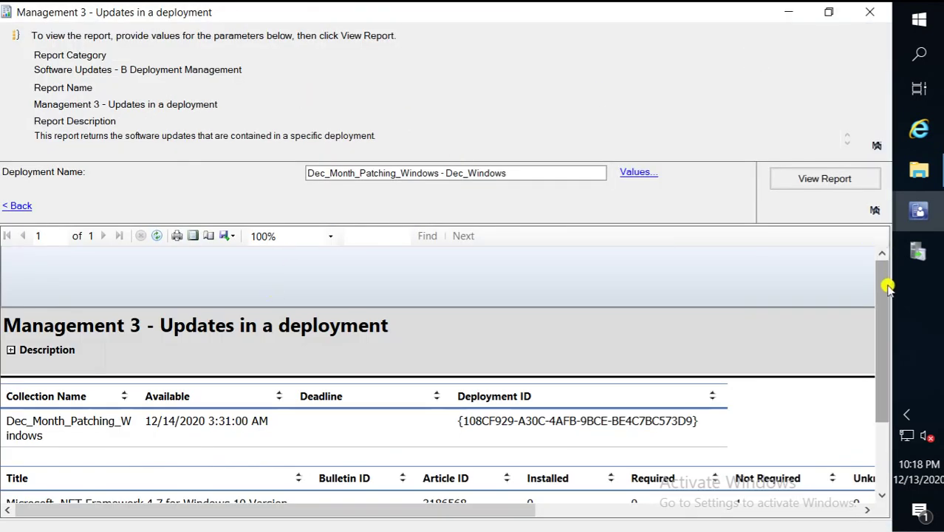
Check KB3186568 (Not Required on 1 device) and KB4462930 (Installed on 1), then close Management 3.
drag(880, 288, 875, 355)
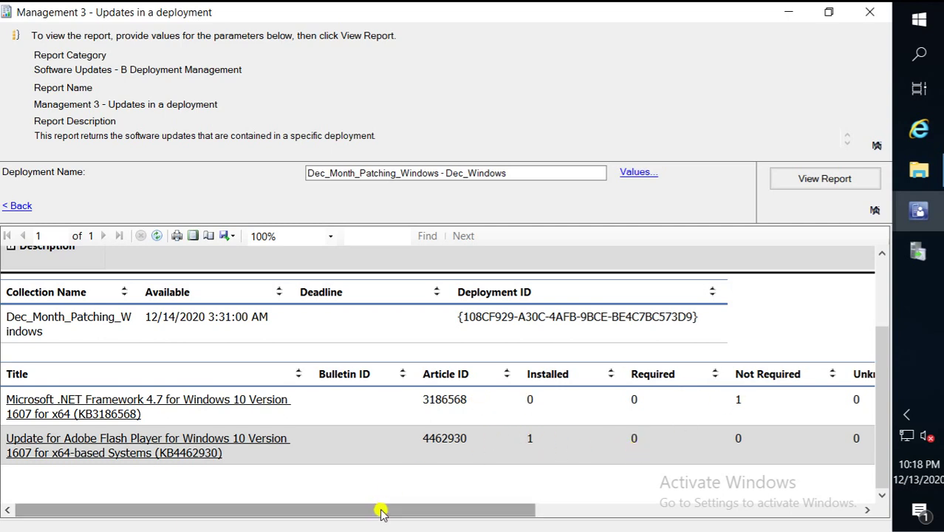
drag(381, 511, 488, 515)
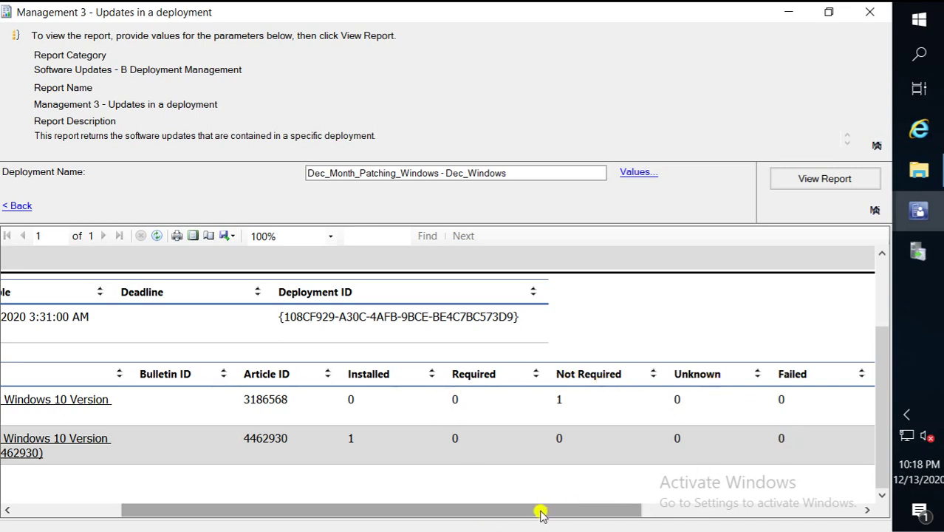
drag(540, 513, 744, 505)
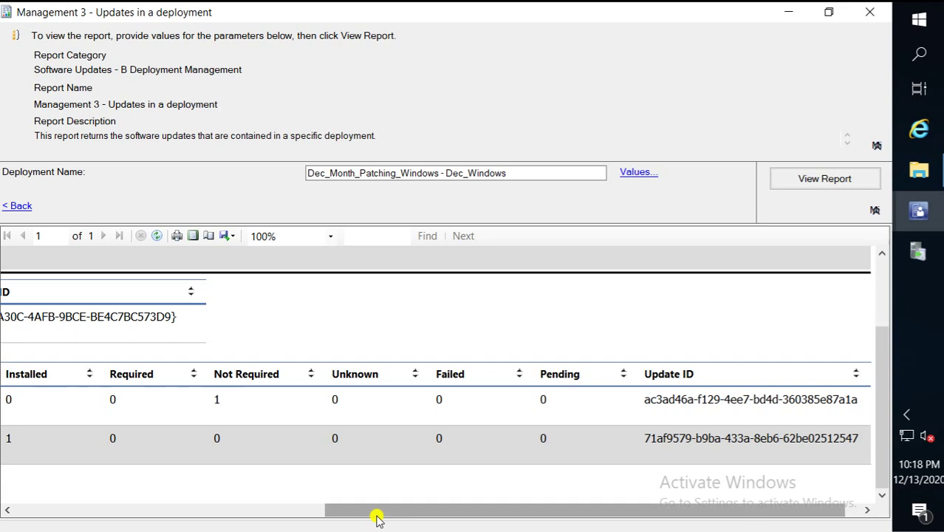
click(128, 514)
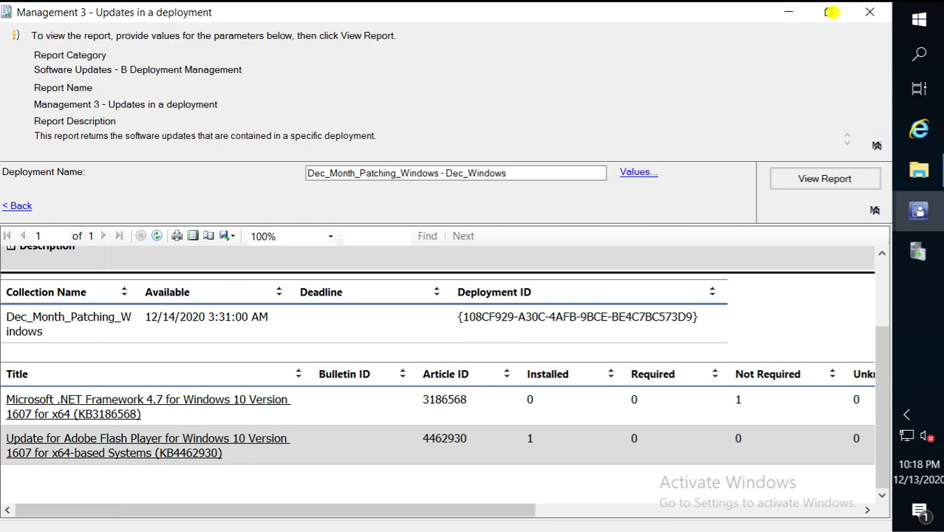
click(873, 13)
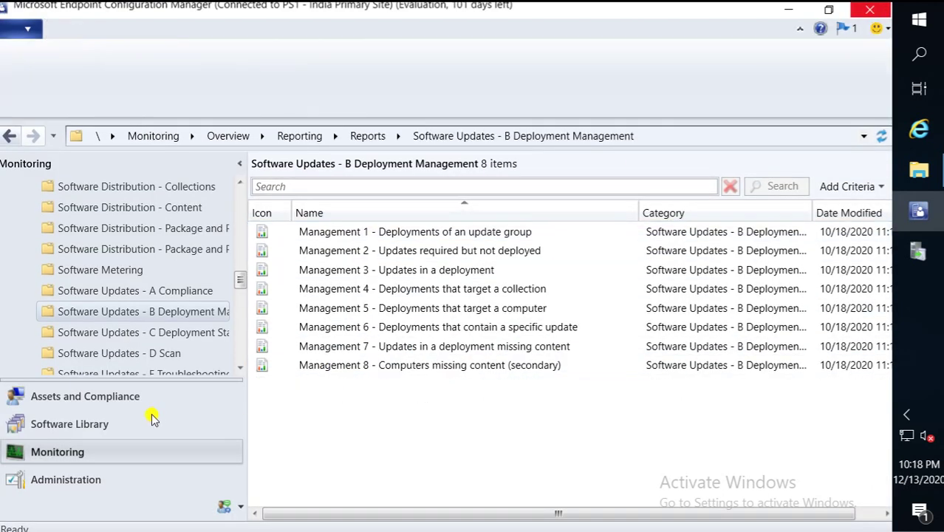
Show Software Update Groups: Dec_Month_Patch_SUG_server at 60% and Dec_Month_Patching_Windows at 80% compliant.
click(128, 425)
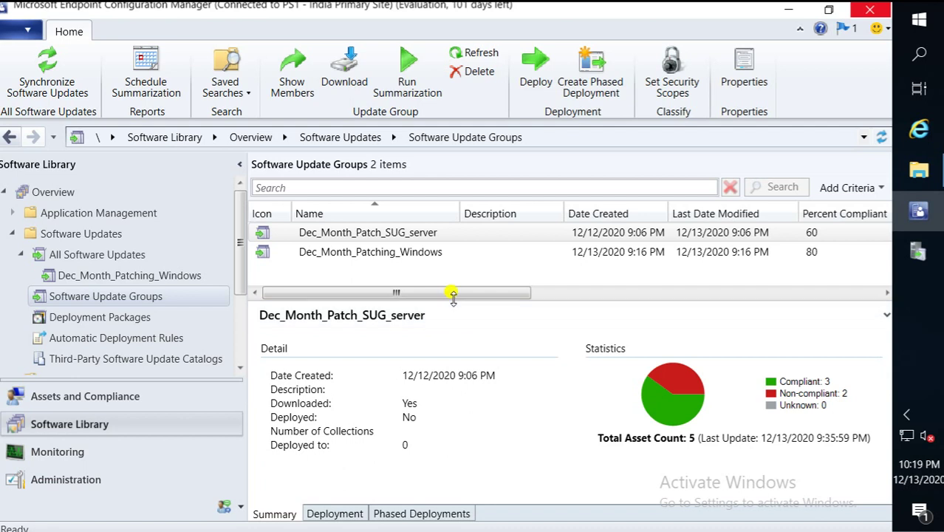
drag(453, 296, 446, 339)
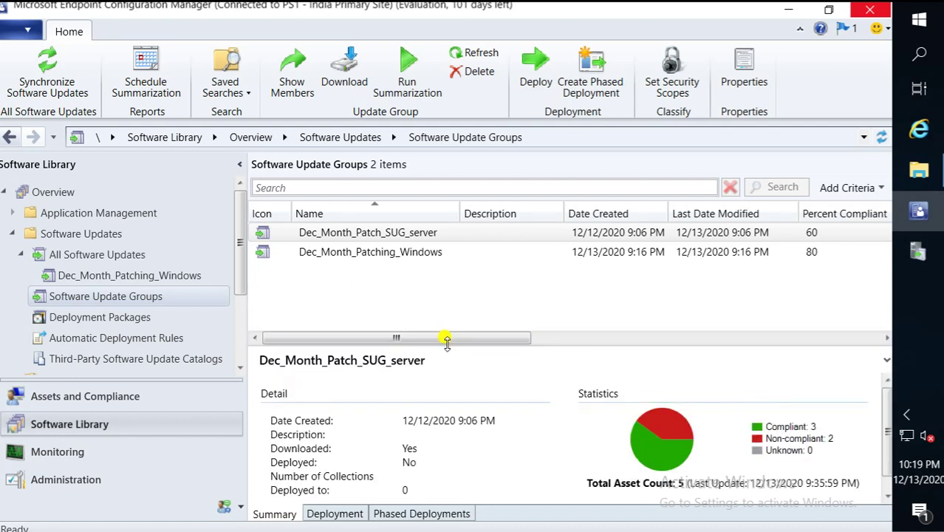
click(21, 254)
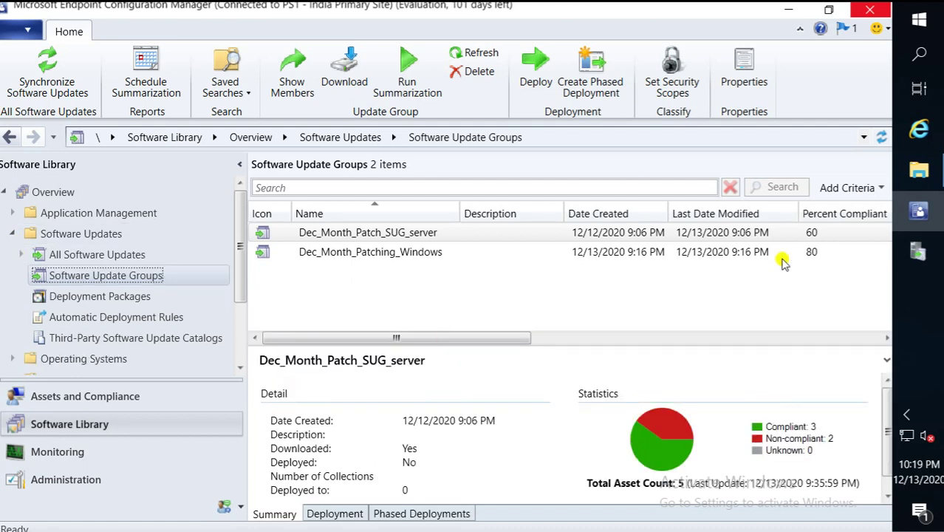